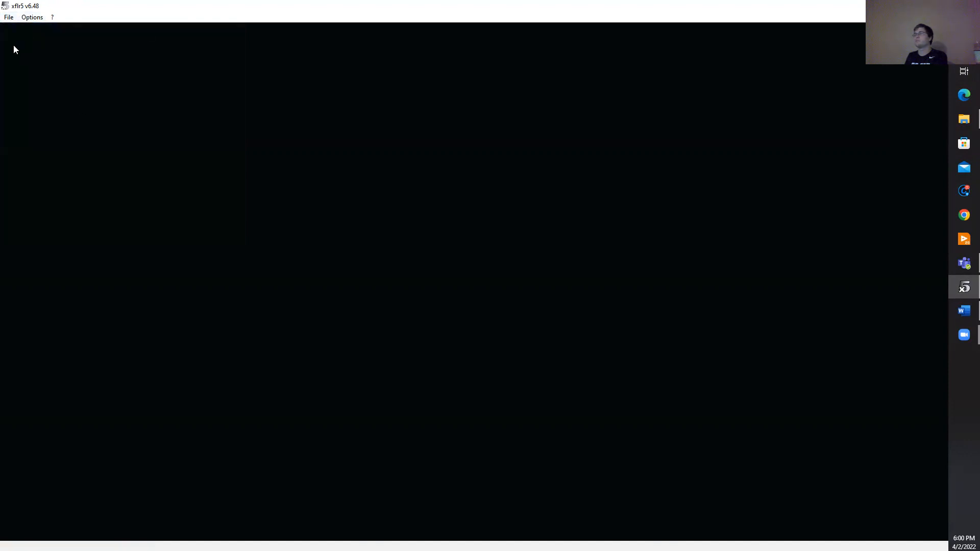
# Step: Open XFoil Direct Analysis and generate a NACA foil from the digits 0012 with 100 panels, naming it NACA 0012
pyautogui.click(8, 18)
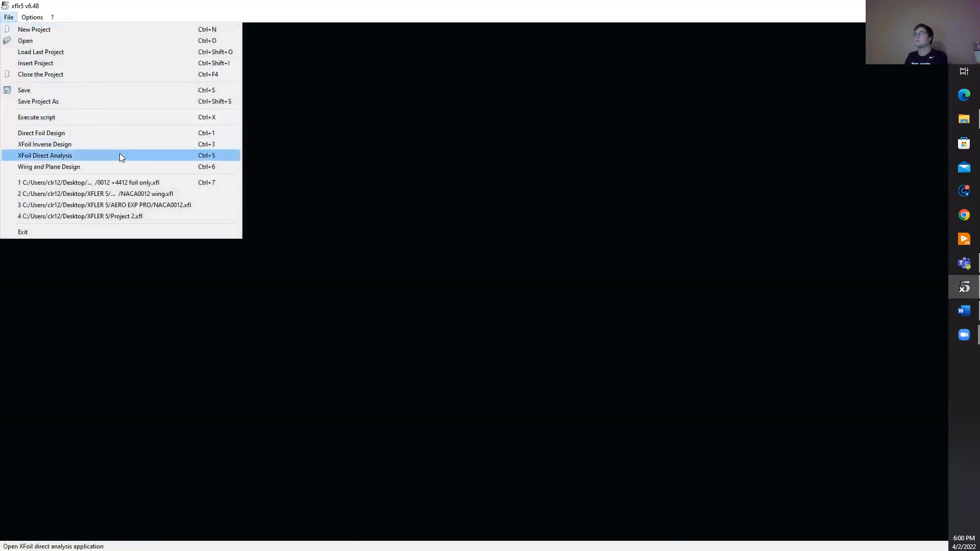
pyautogui.click(72, 157)
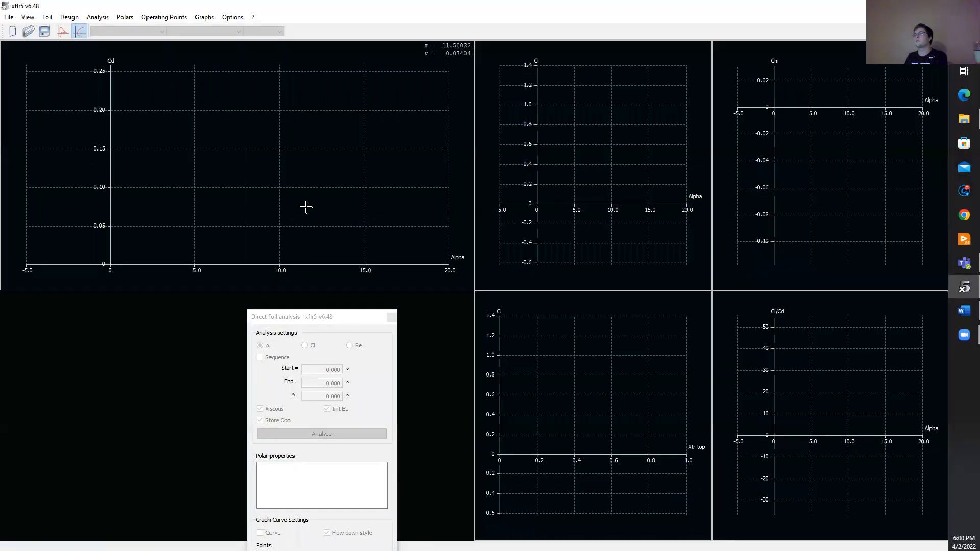
pyautogui.click(47, 17)
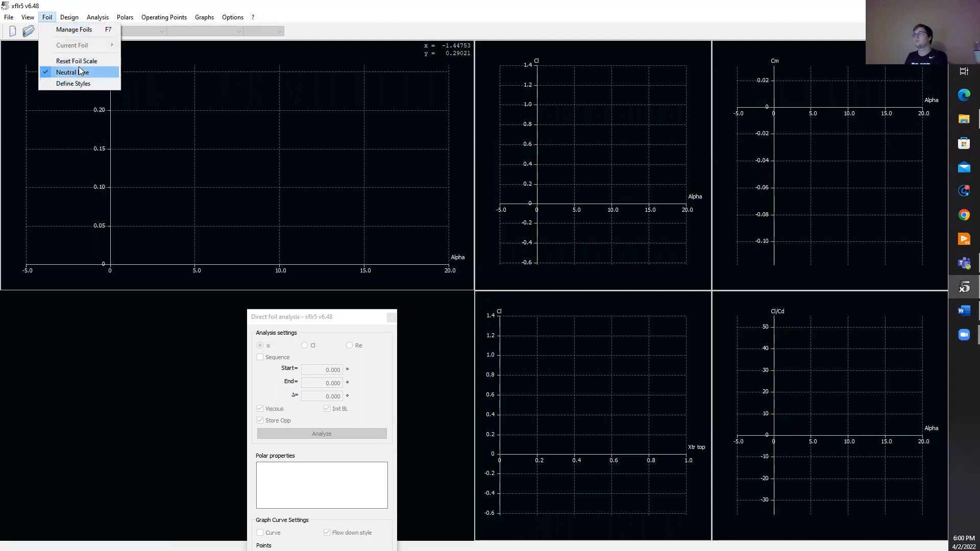
pyautogui.click(70, 17)
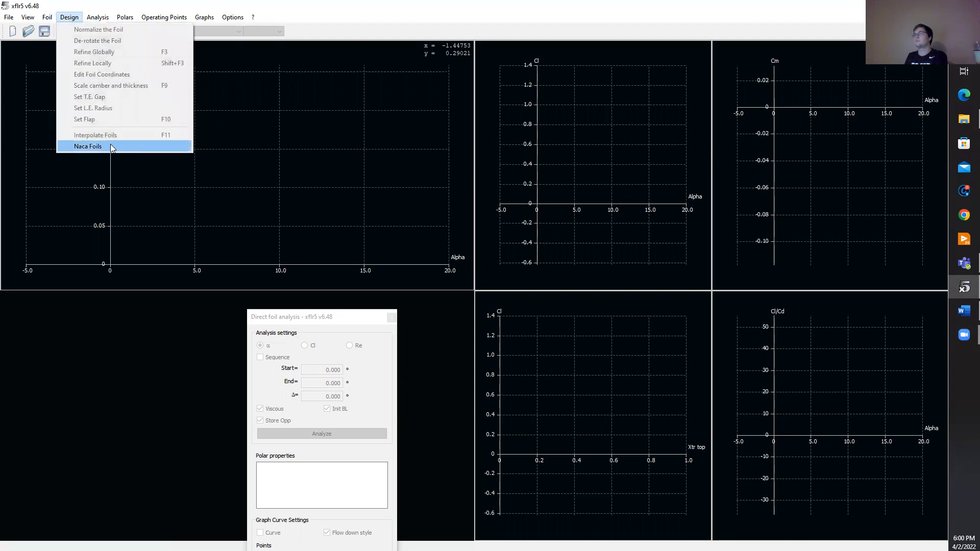
pyautogui.click(88, 147)
pyautogui.doubleClick(521, 256)
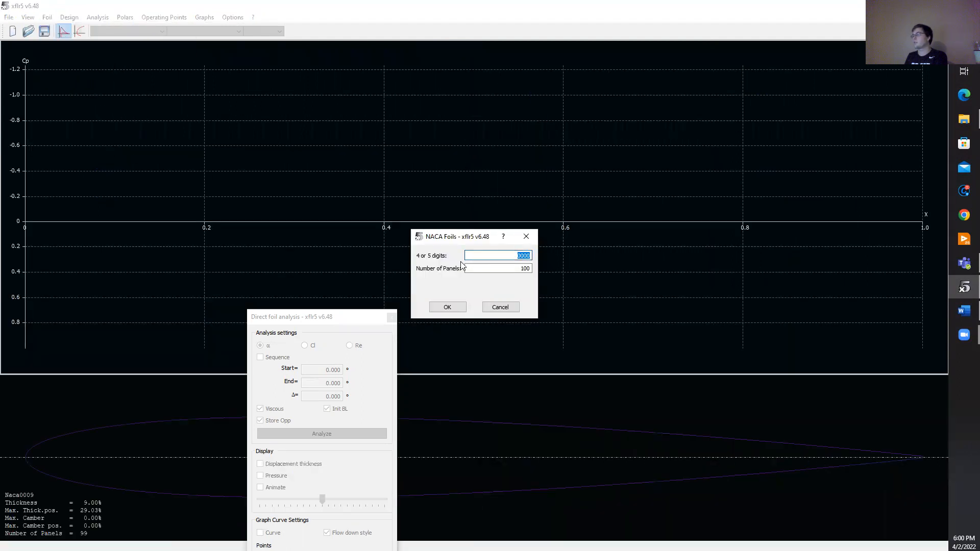
pyautogui.write('0012')
pyautogui.click(451, 310)
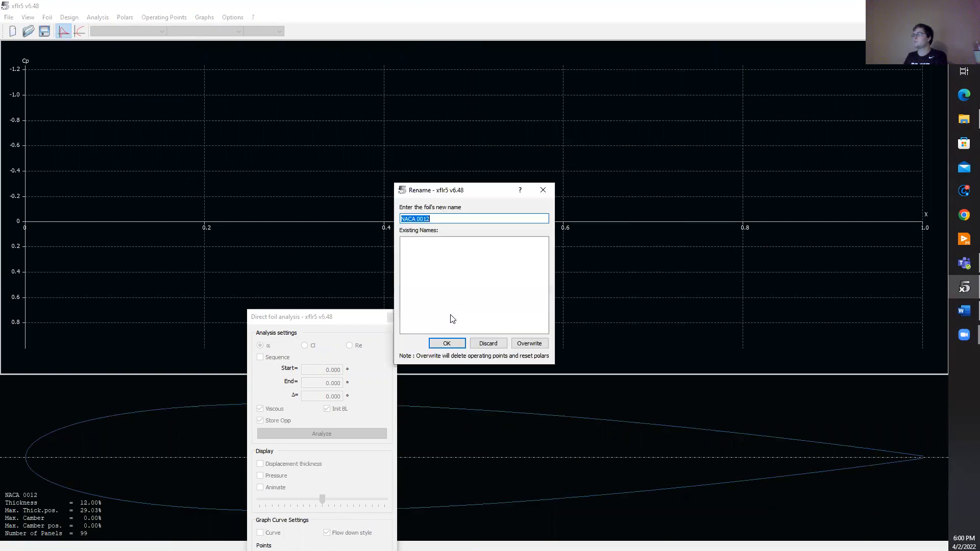
pyautogui.click(443, 343)
# Step: Generate a second NACA foil from the digits 4412 with 100 panels and name it NACA 4412
pyautogui.click(69, 16)
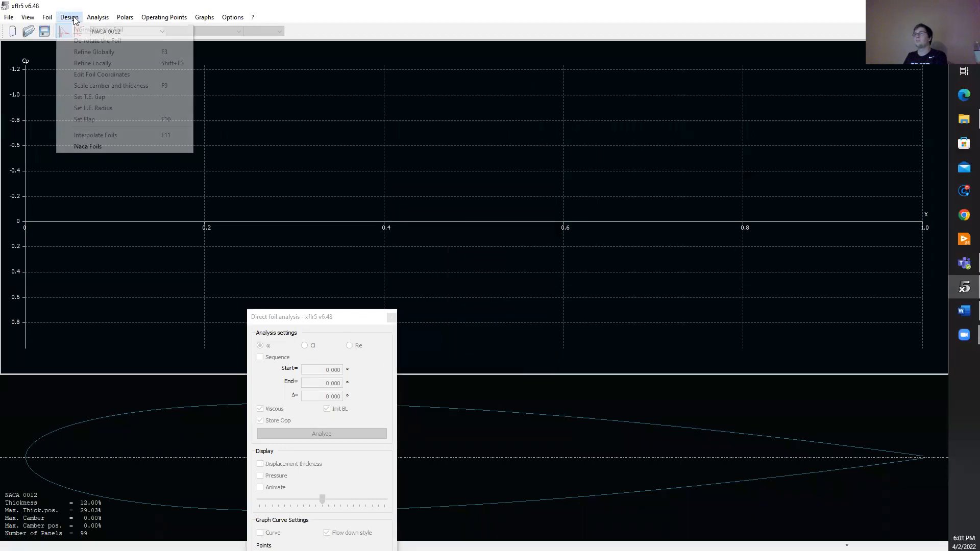
pyautogui.click(99, 142)
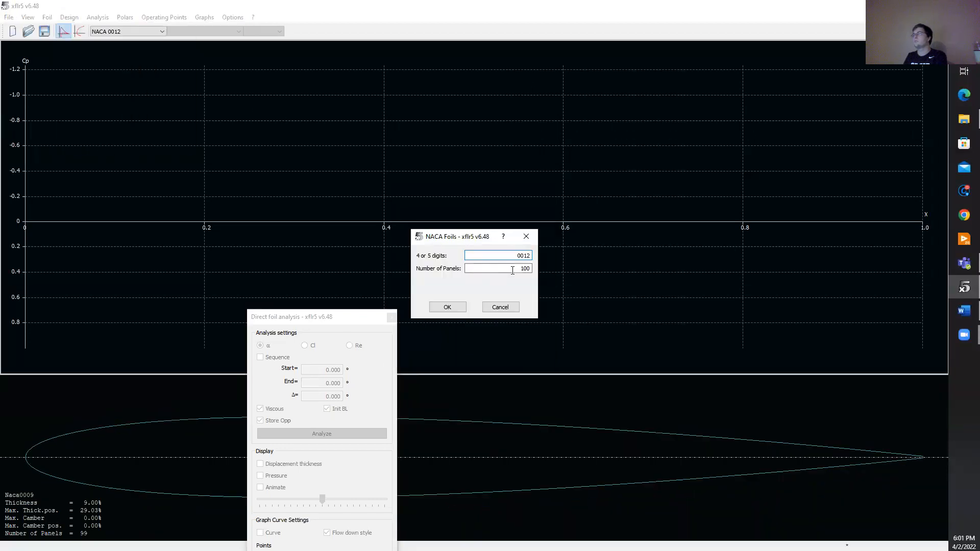
pyautogui.moveTo(515, 256); pyautogui.dragTo(521, 257)
pyautogui.write('4412')
pyautogui.click(460, 309)
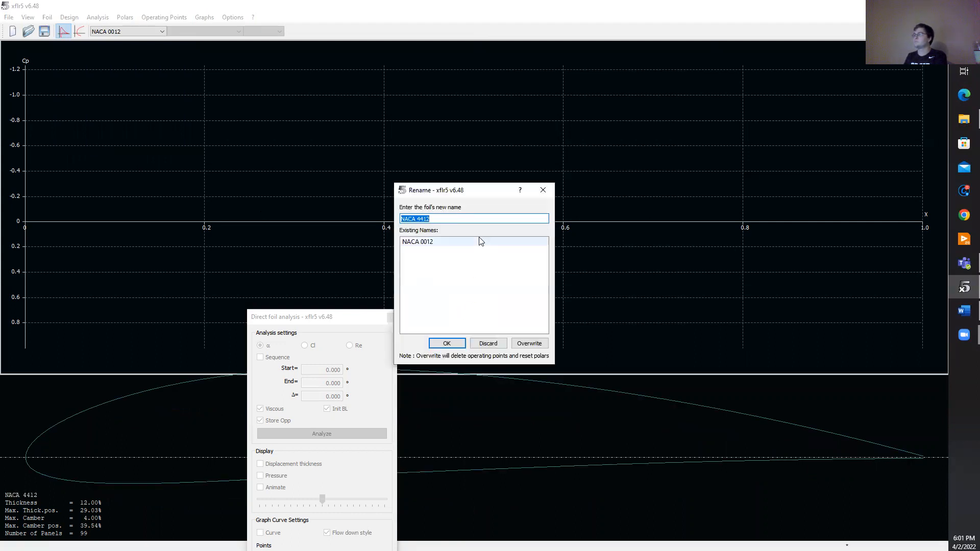
pyautogui.click(446, 343)
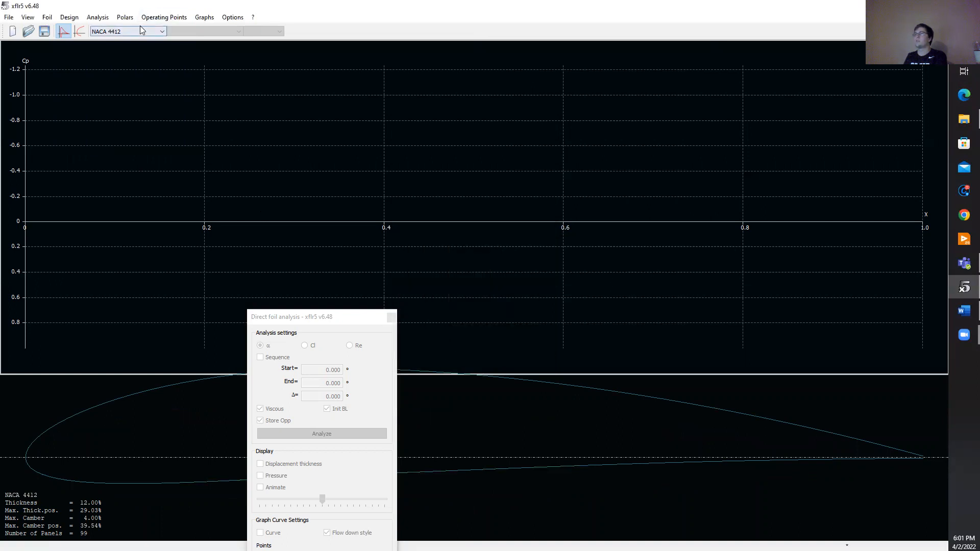
# Step: Normalize the NACA 0012 foil and overwrite the original by keeping the same name
pyautogui.click(100, 21)
pyautogui.moveTo(77, 19)
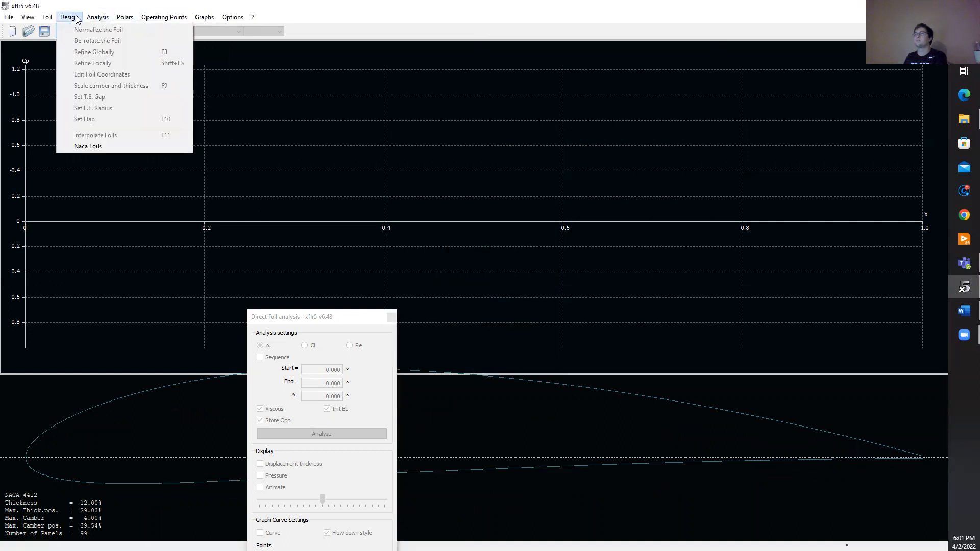
pyautogui.click(246, 42)
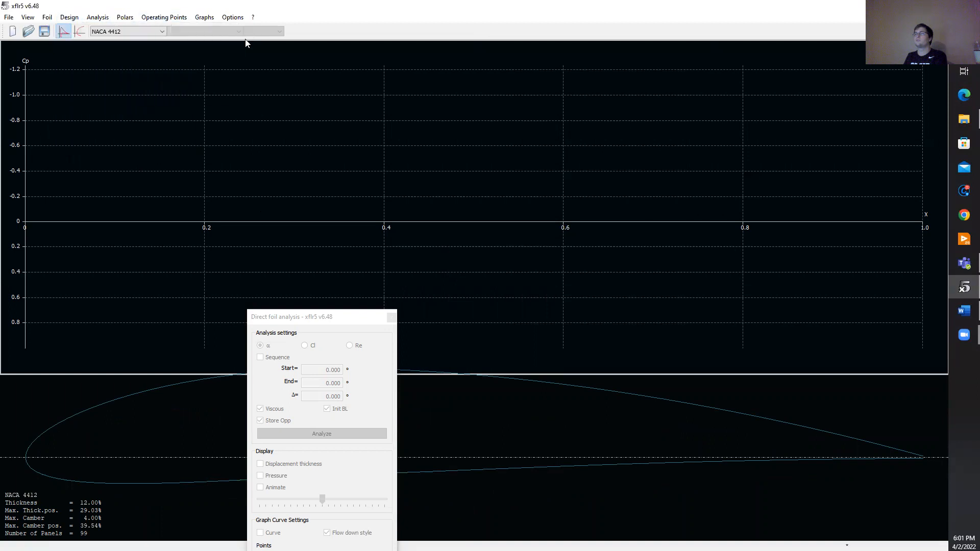
pyautogui.click(148, 32)
pyautogui.click(143, 37)
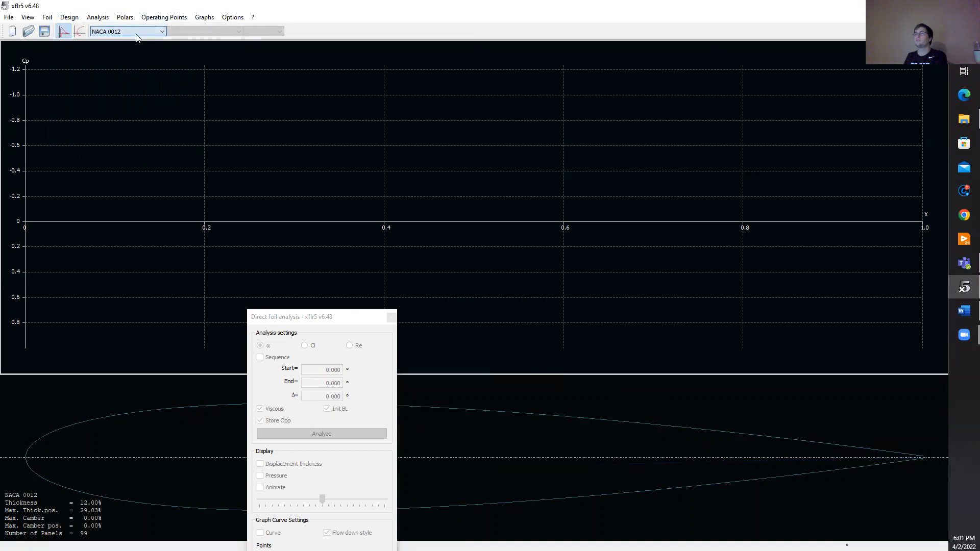
pyautogui.click(97, 19)
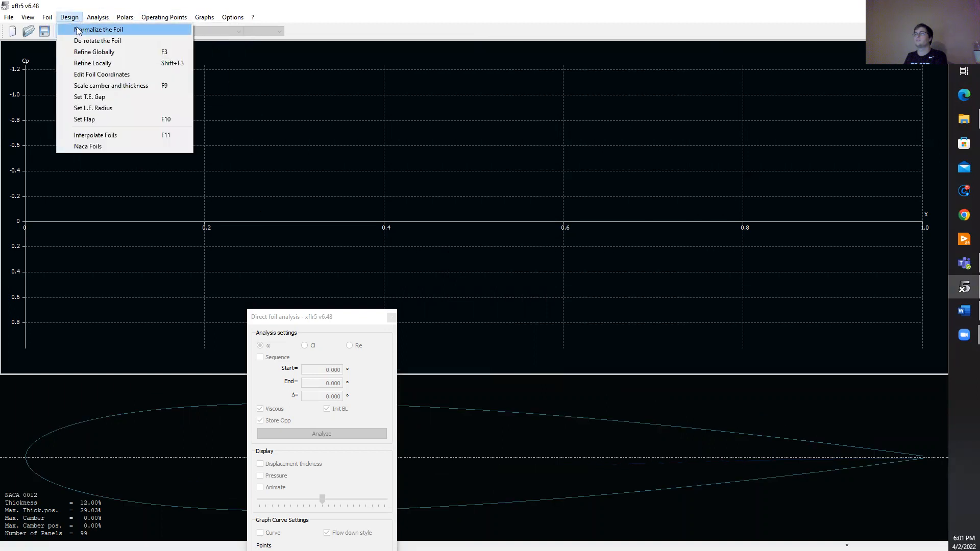
pyautogui.click(80, 29)
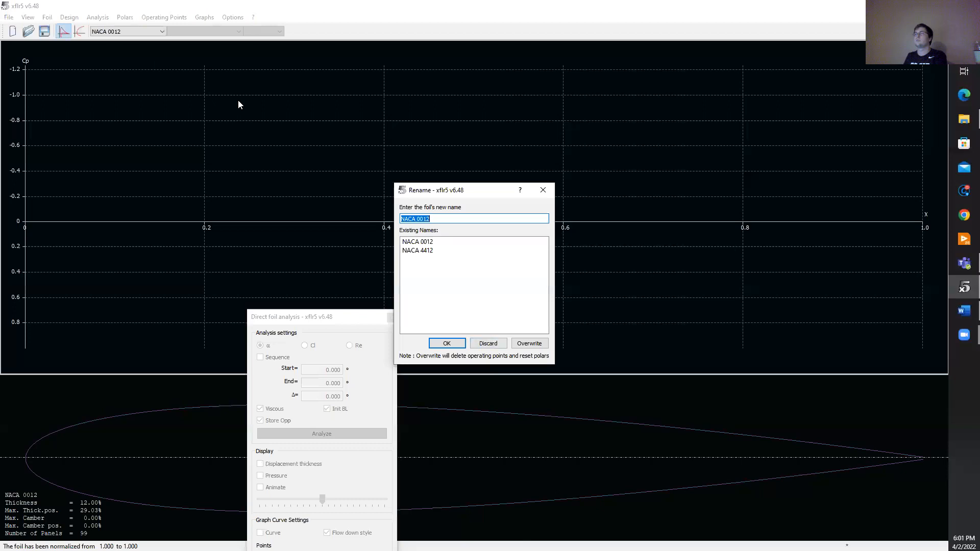
pyautogui.click(446, 346)
pyautogui.click(437, 298)
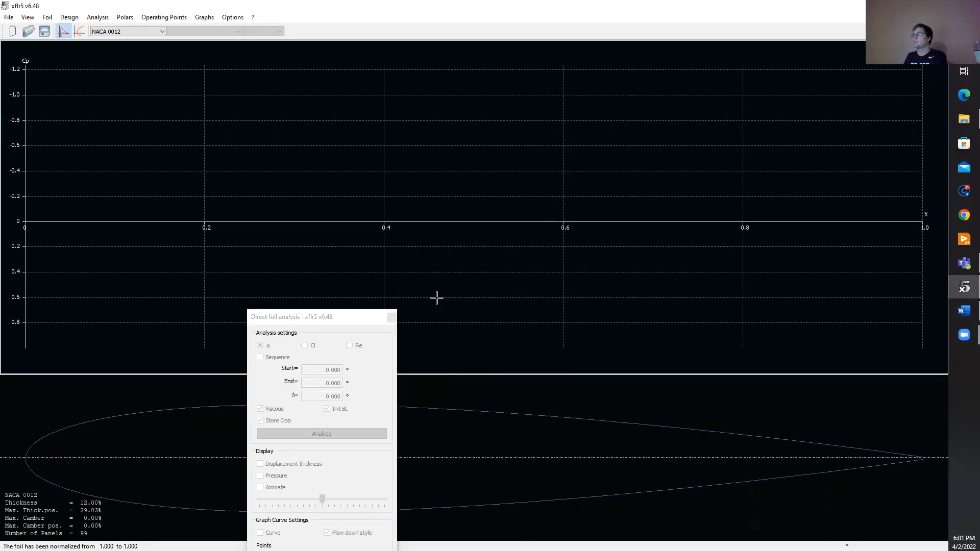
# Step: Normalize the NACA 4412 foil and overwrite the original by keeping the same name
pyautogui.click(162, 33)
pyautogui.click(152, 48)
pyautogui.click(67, 18)
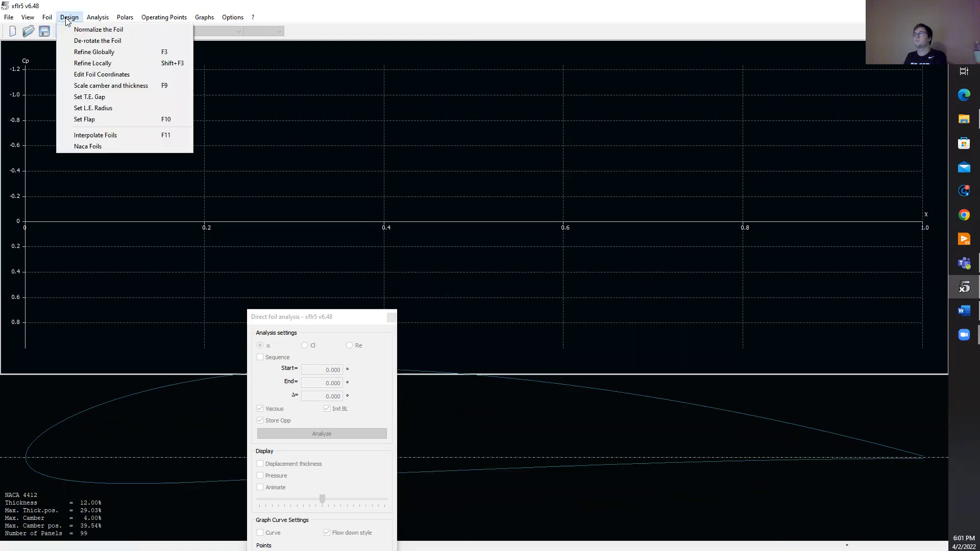
pyautogui.click(76, 29)
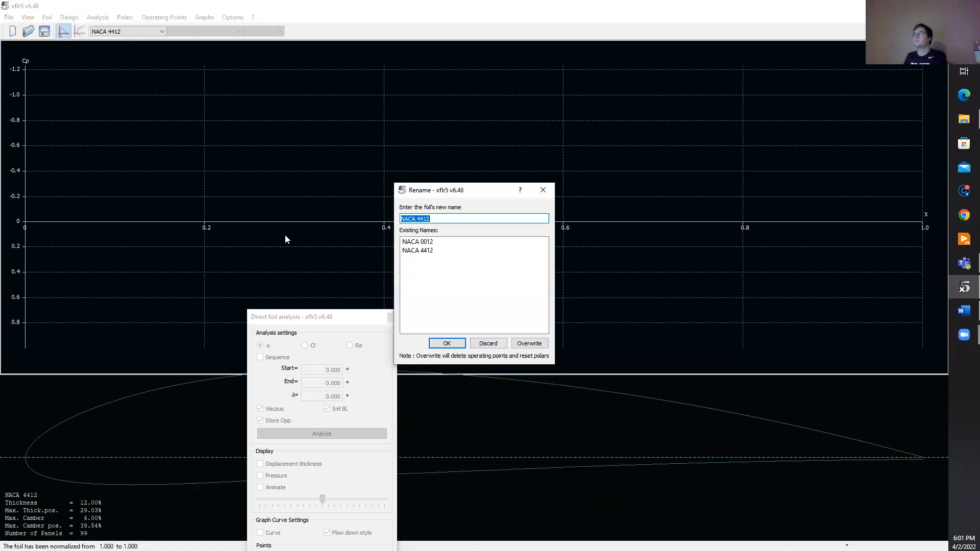
pyautogui.click(446, 343)
pyautogui.click(444, 294)
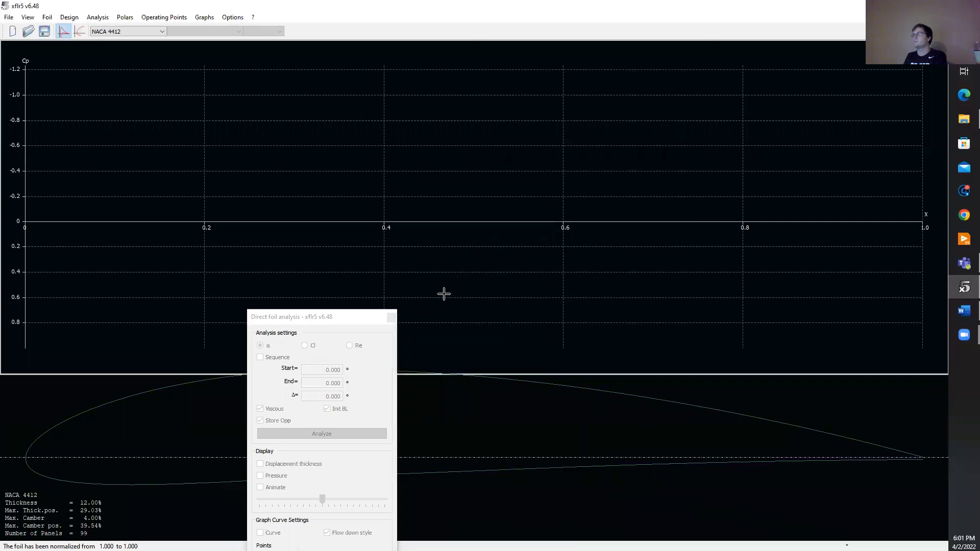
# Step: Define a Type 1 analysis for the NACA 0012 foil with Reynolds 100,000, Mach 0 and NCrit 9
pyautogui.click(104, 31)
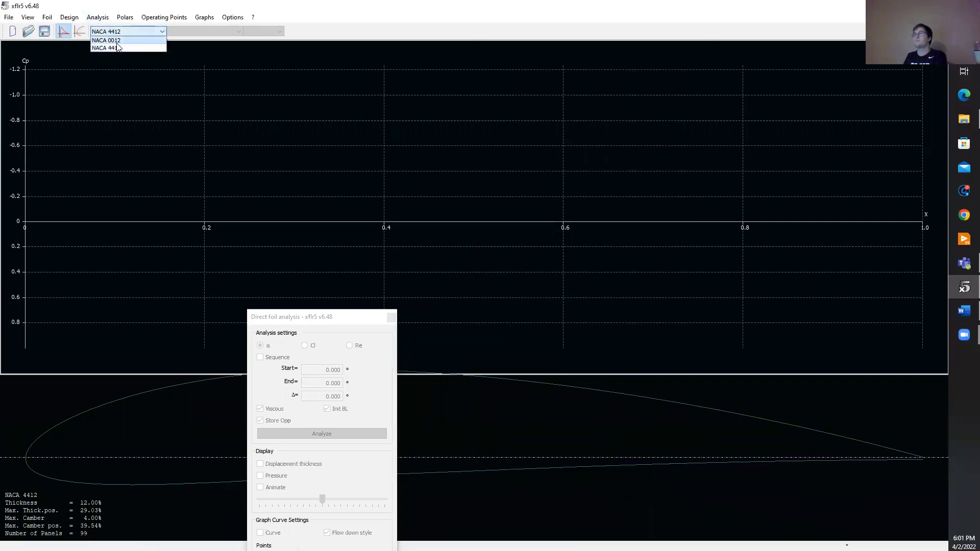
pyautogui.click(129, 40)
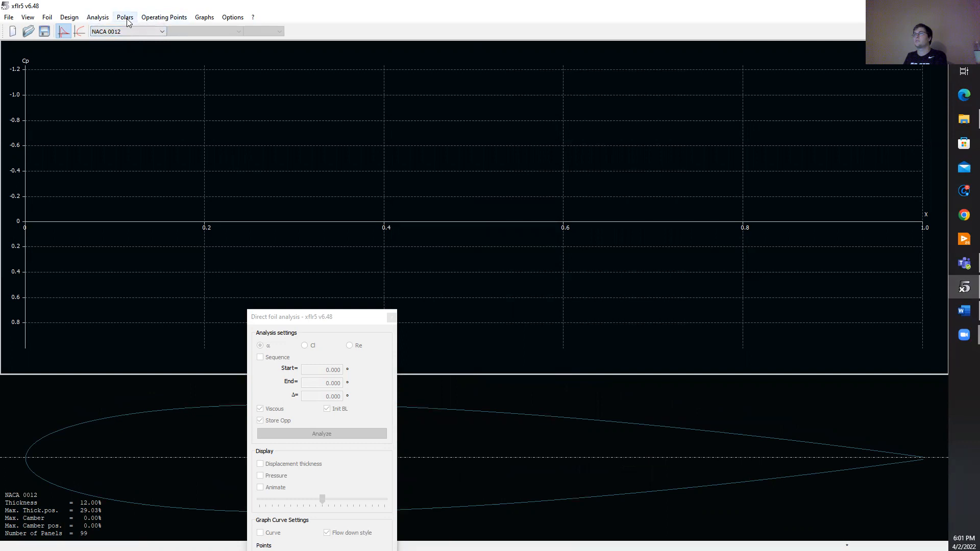
pyautogui.click(98, 18)
pyautogui.click(146, 33)
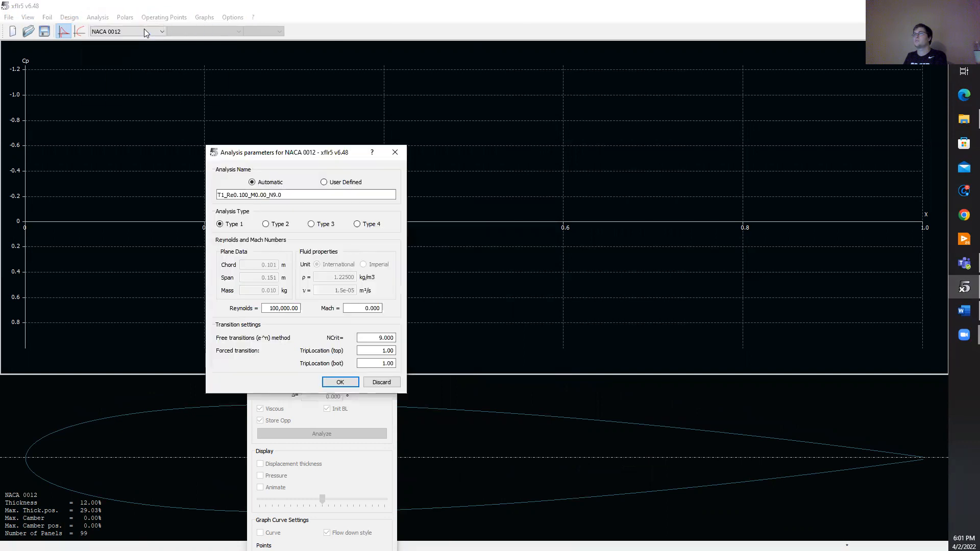
pyautogui.moveTo(298, 157); pyautogui.dragTo(508, 109)
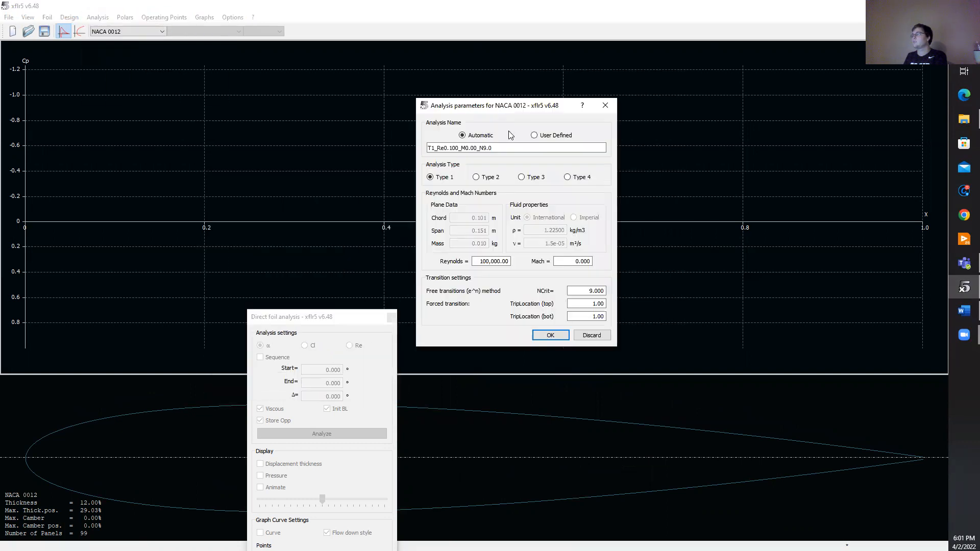
pyautogui.moveTo(478, 261); pyautogui.dragTo(512, 261)
pyautogui.click(551, 335)
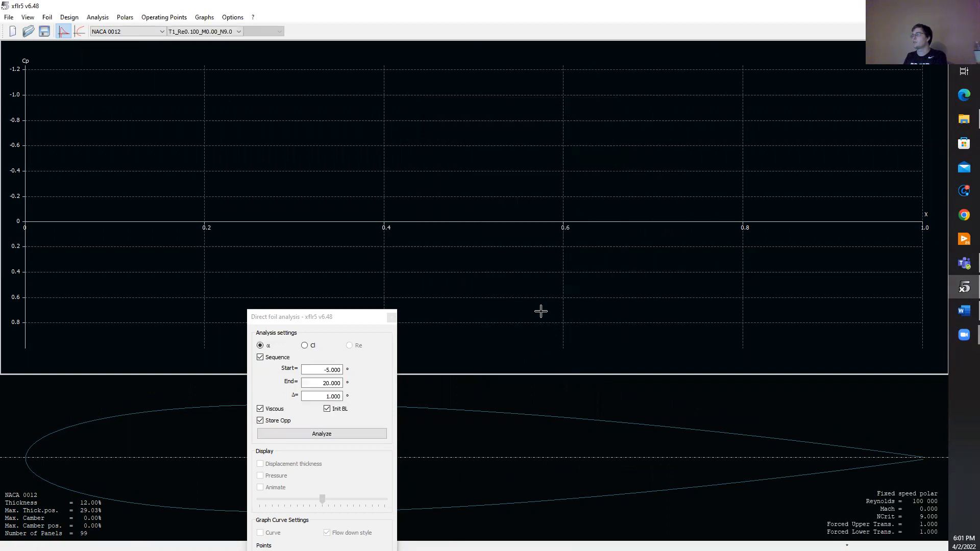
# Step: Move the Direct foil analysis window clear of the foil drawing and review its alpha sequence range and increment
pyautogui.click(360, 317)
pyautogui.moveTo(348, 316); pyautogui.dragTo(664, 97)
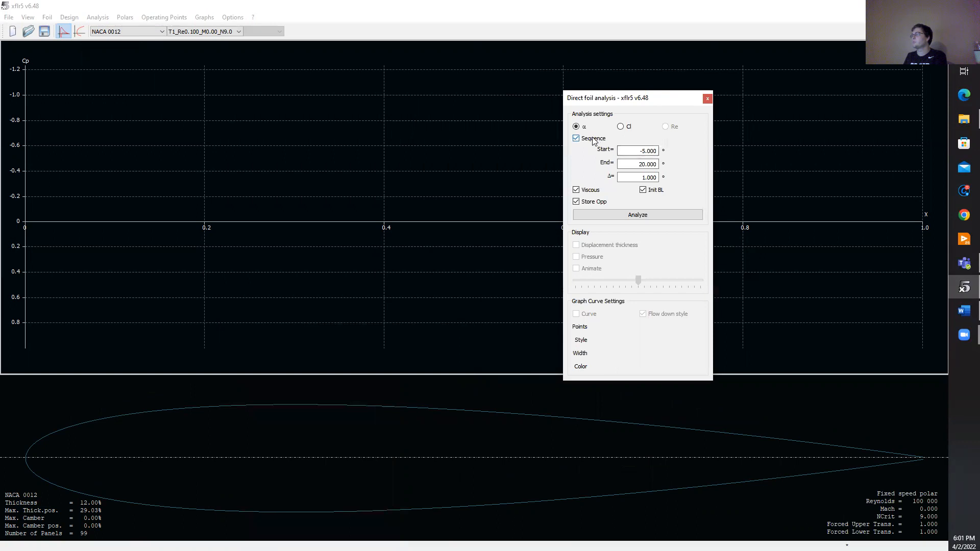
pyautogui.click(655, 163)
pyautogui.click(641, 177)
# Step: Define a Type 1 analysis for the NACA 4412 foil with Reynolds 100,000, Mach 0 and NCrit 9
pyautogui.click(147, 31)
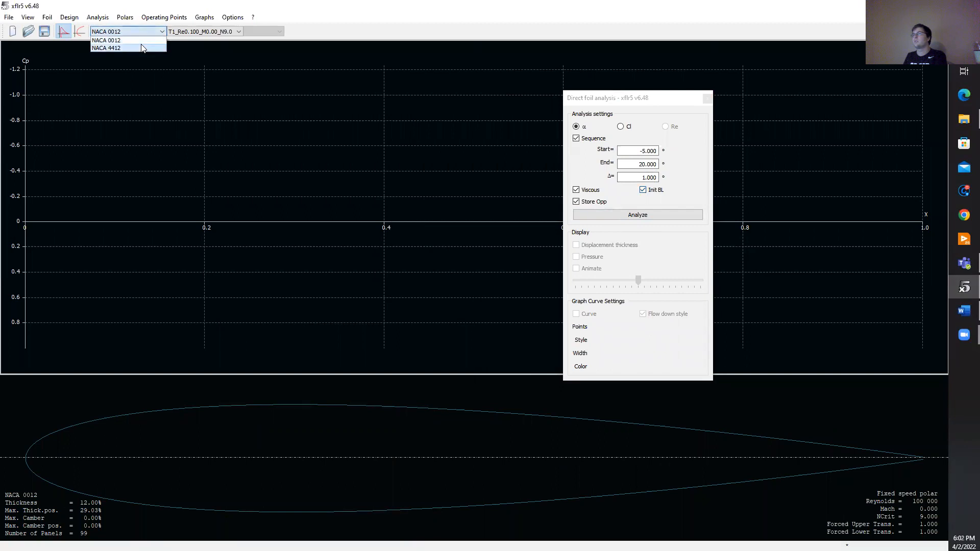
pyautogui.click(145, 46)
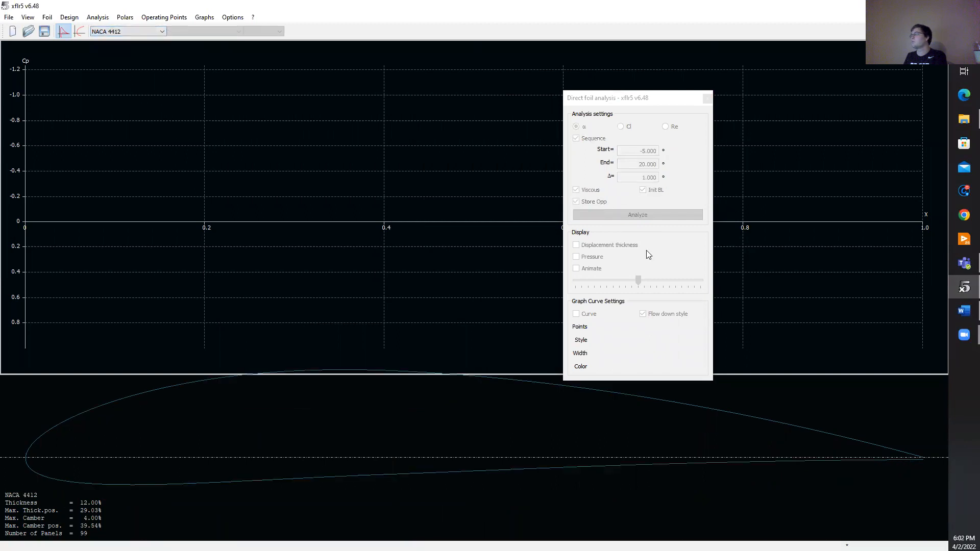
pyautogui.click(93, 17)
pyautogui.click(118, 27)
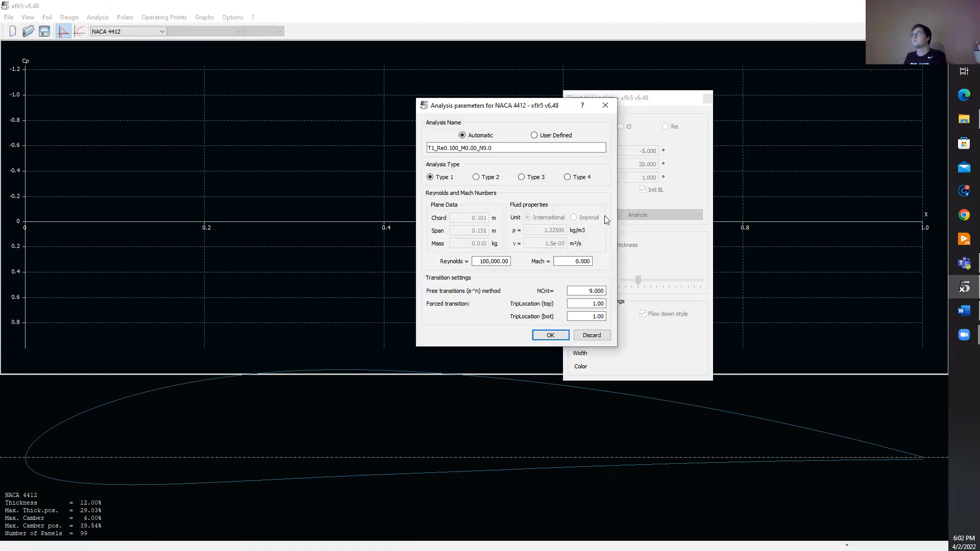
pyautogui.moveTo(478, 264); pyautogui.dragTo(504, 263)
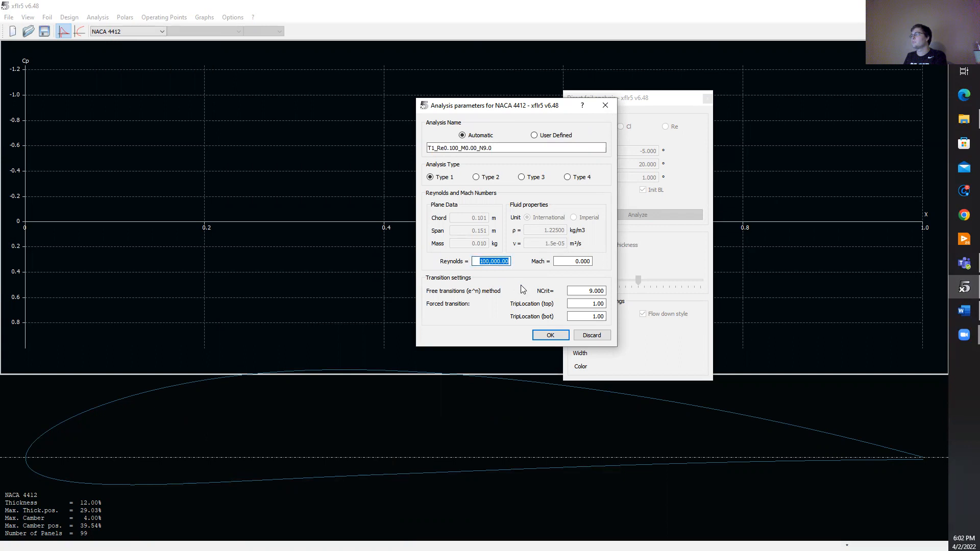
pyautogui.click(550, 335)
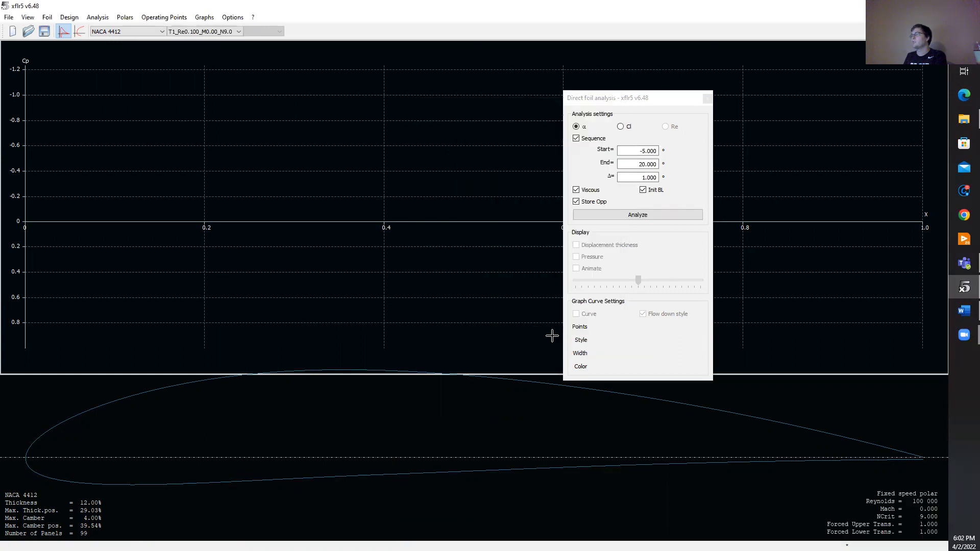
# Step: Analyze NACA 4412 over an alpha sequence from -5° to 20° in 1° increments and colour its curve orange (#ffaa00)
pyautogui.moveTo(648, 101); pyautogui.dragTo(720, 100)
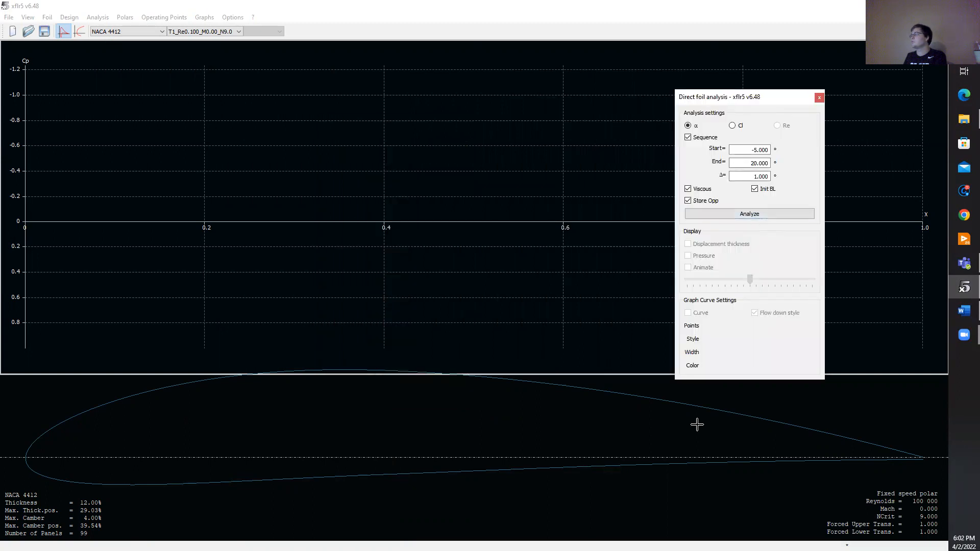
pyautogui.click(789, 215)
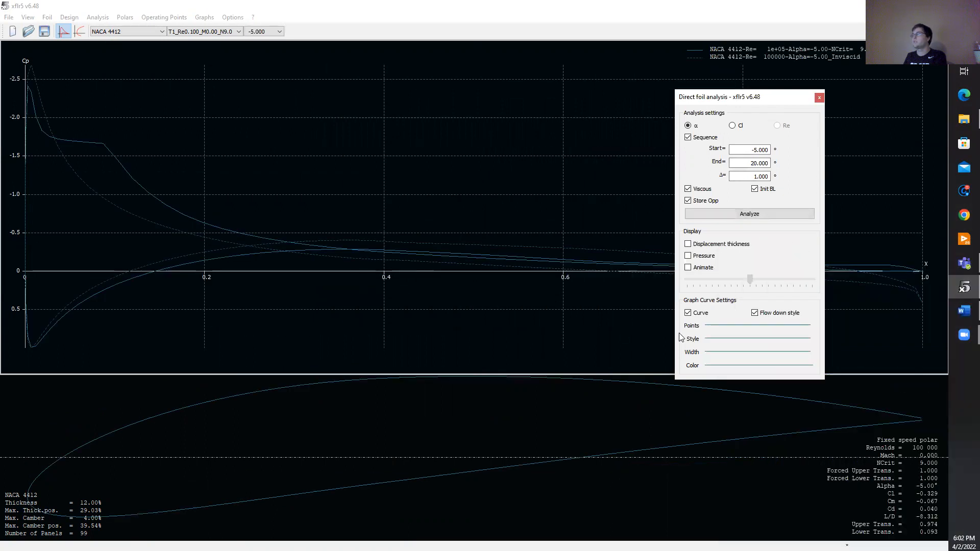
pyautogui.click(715, 366)
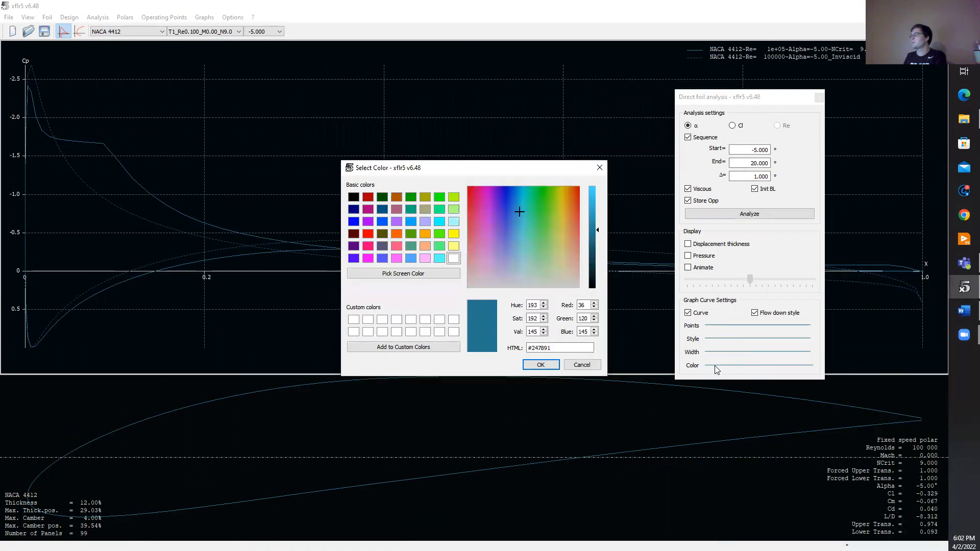
pyautogui.click(426, 234)
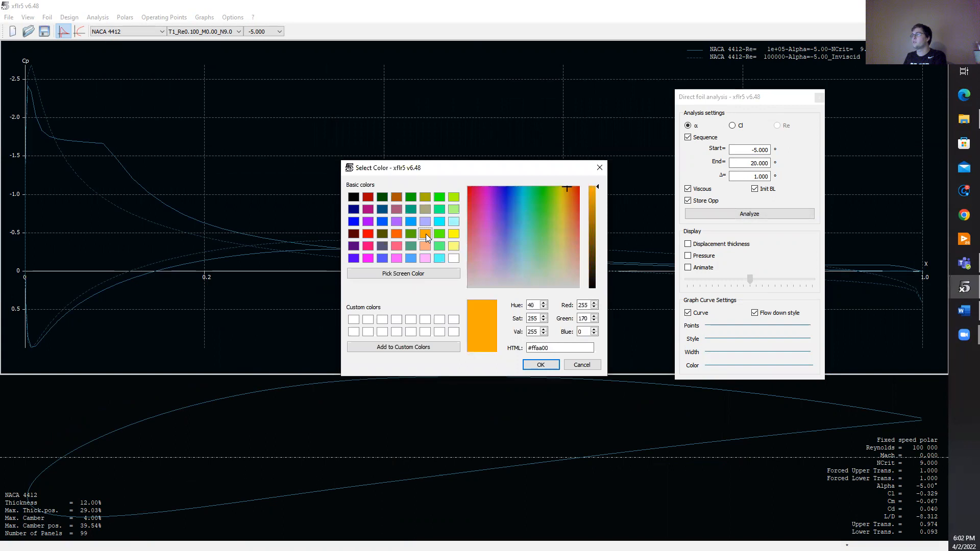
pyautogui.click(542, 365)
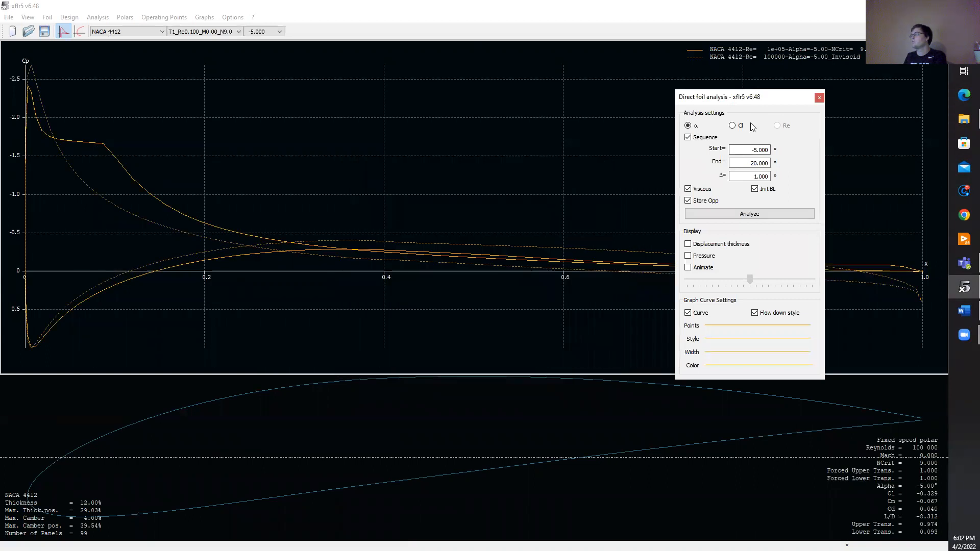
# Step: Show the polar graphs, colour the NACA 4412 polar curve orange and move the Direct foil analysis window off the centre graphs
pyautogui.moveTo(757, 98); pyautogui.dragTo(665, 121)
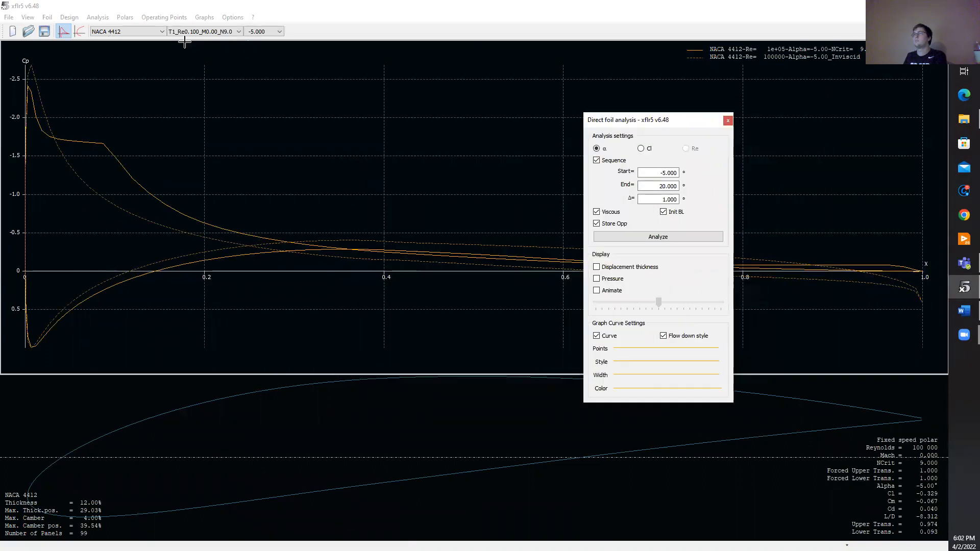
pyautogui.click(79, 31)
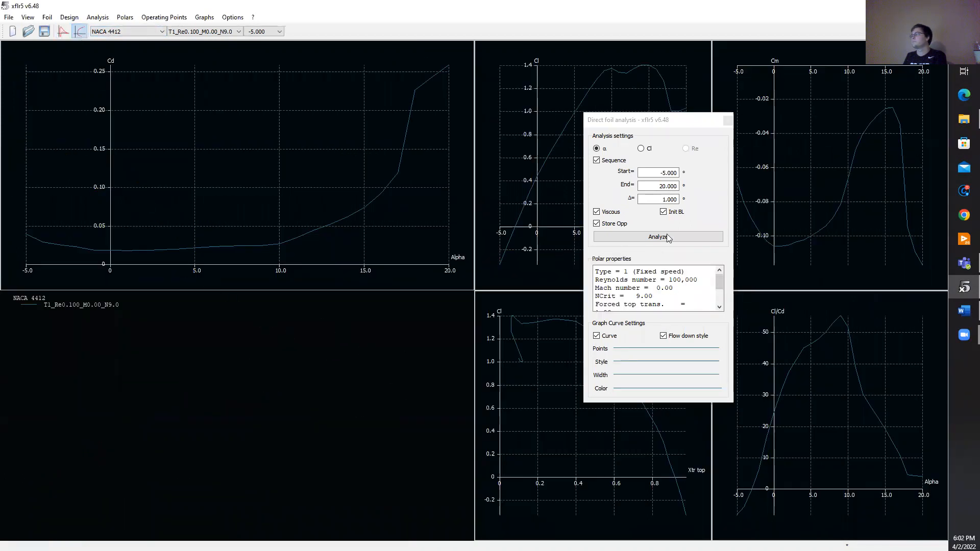
pyautogui.click(640, 388)
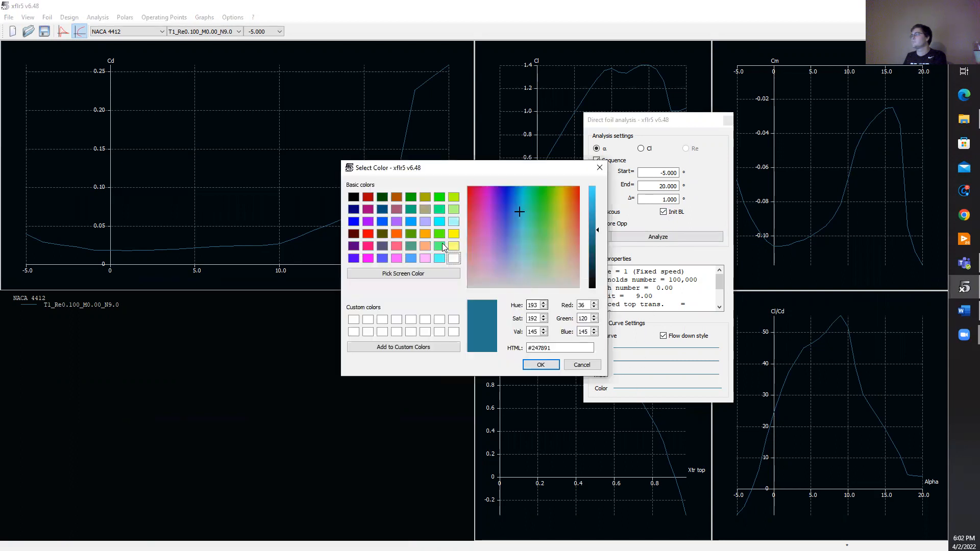
pyautogui.click(426, 237)
pyautogui.click(541, 366)
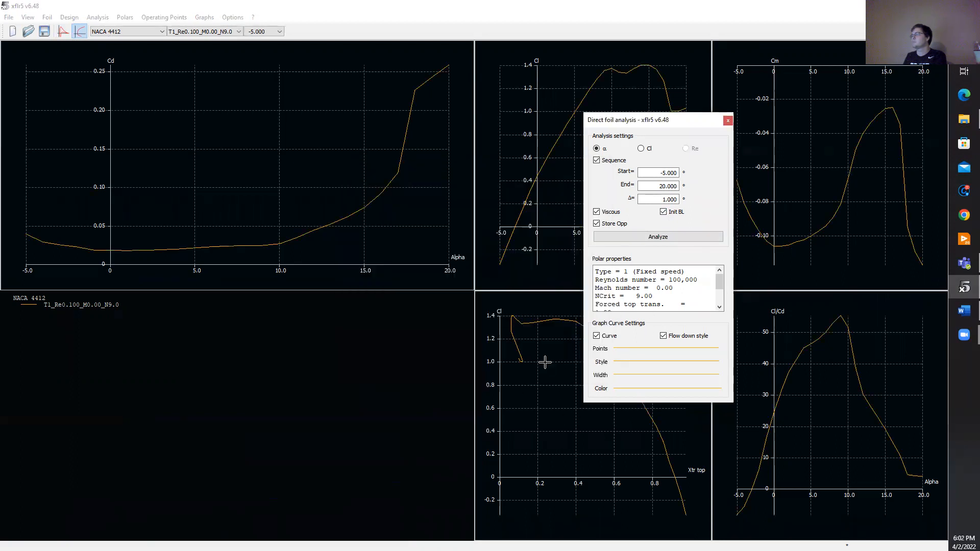
pyautogui.moveTo(693, 121); pyautogui.dragTo(780, 119)
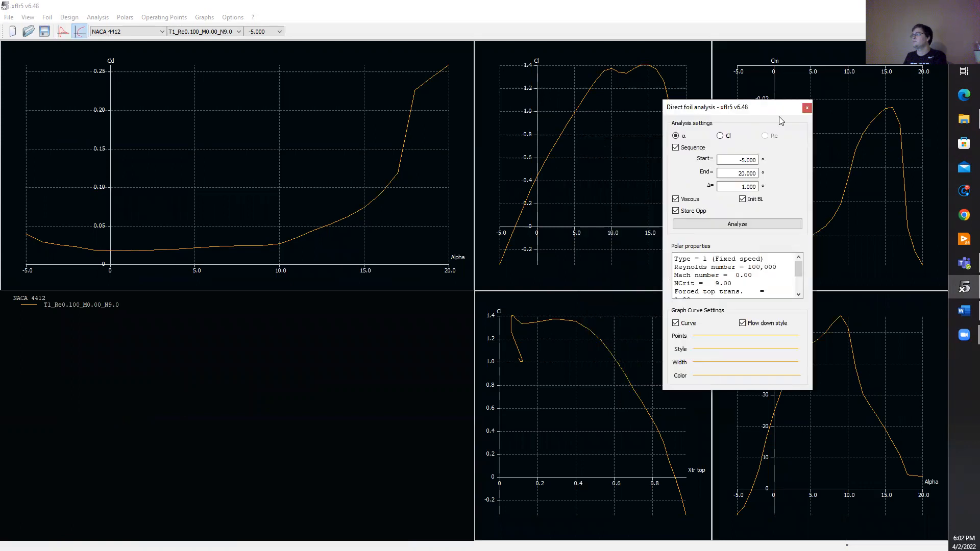
# Step: Analyze NACA 0012 over an alpha sequence from -5° to 20° in 1° increments and move the analysis window clear of the graphs
pyautogui.click(129, 32)
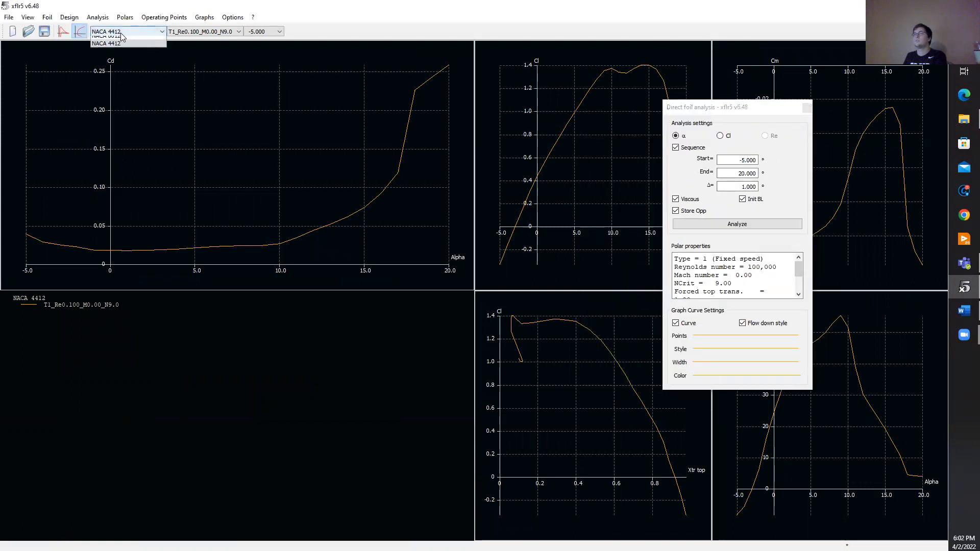
pyautogui.click(131, 40)
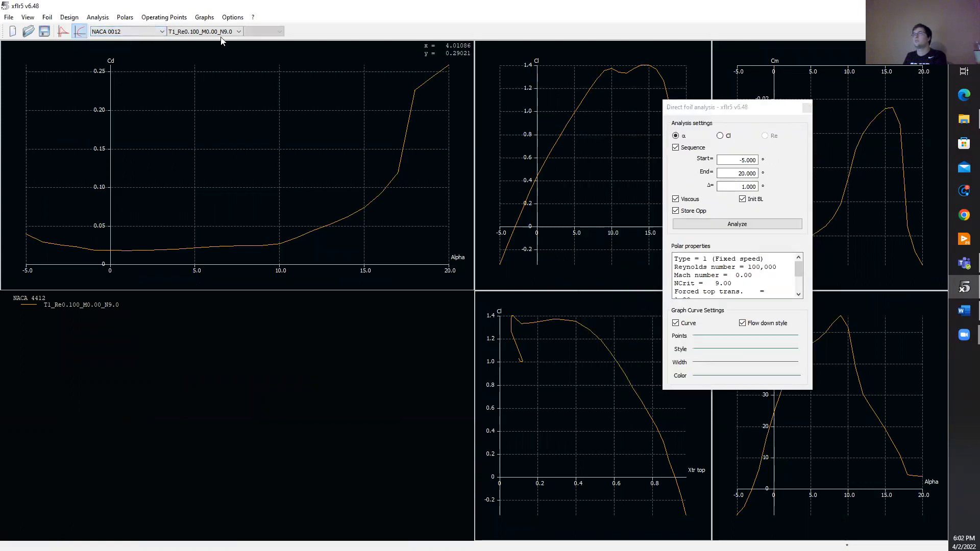
pyautogui.click(752, 228)
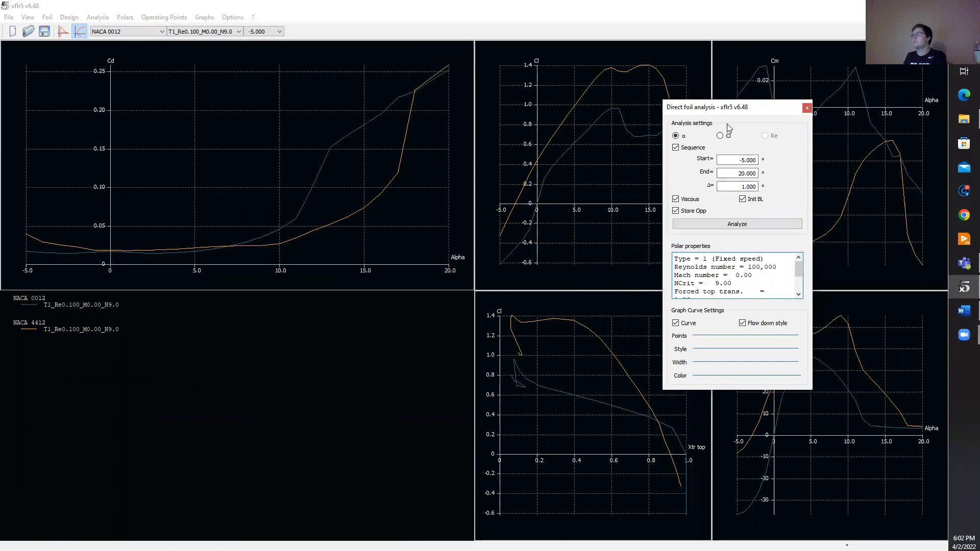
pyautogui.moveTo(796, 107); pyautogui.dragTo(332, 334)
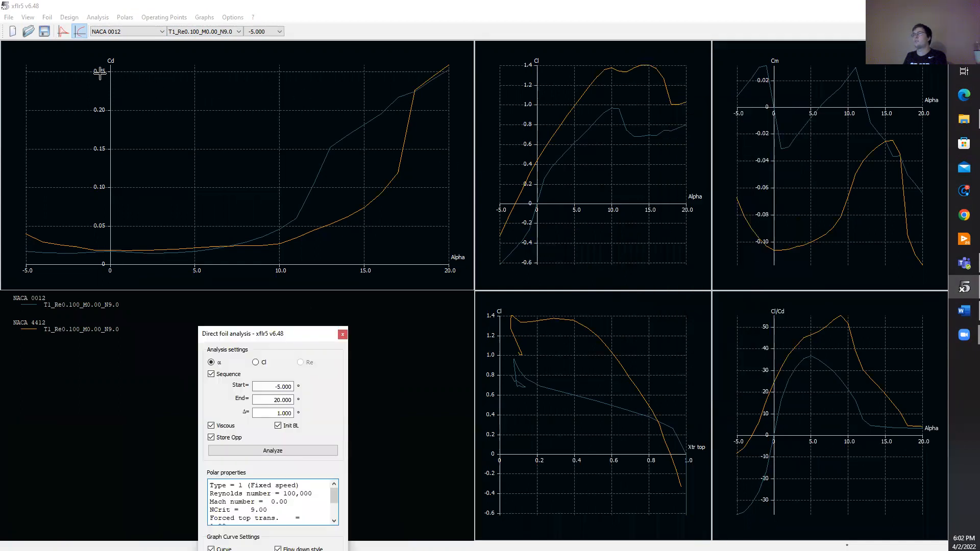
# Step: Return to the pressure distribution view for NACA 0012 and move the Direct foil analysis window off the foil's front part
pyautogui.click(155, 31)
pyautogui.click(133, 37)
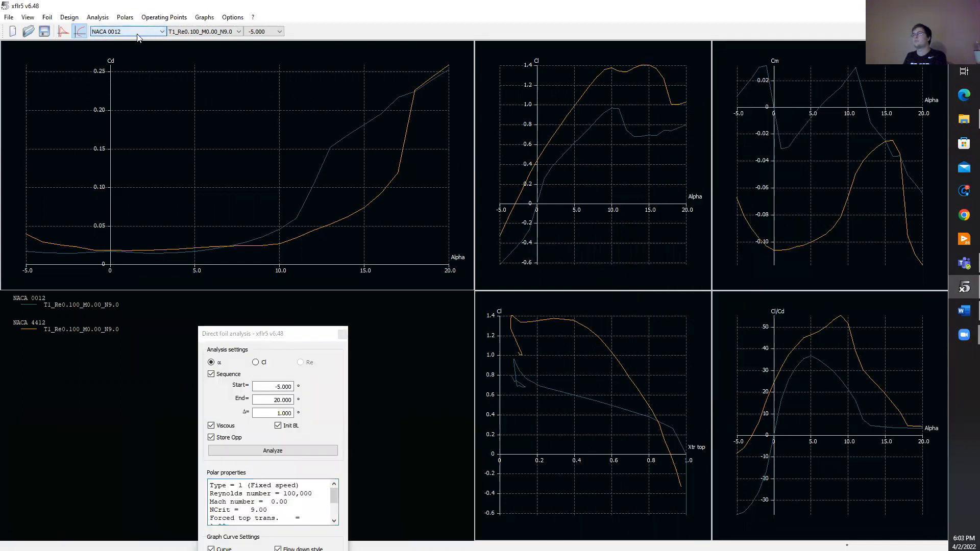
pyautogui.click(63, 31)
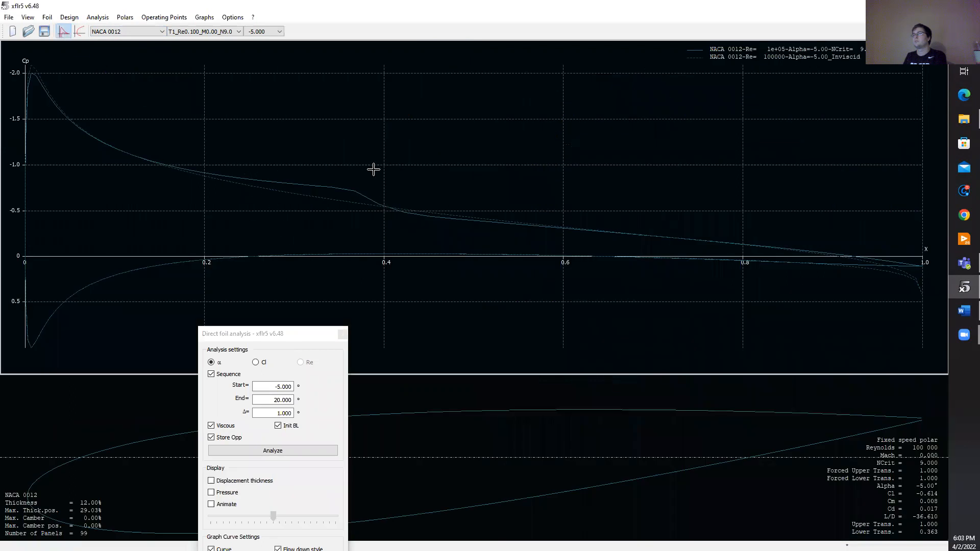
pyautogui.moveTo(290, 340); pyautogui.dragTo(748, 144)
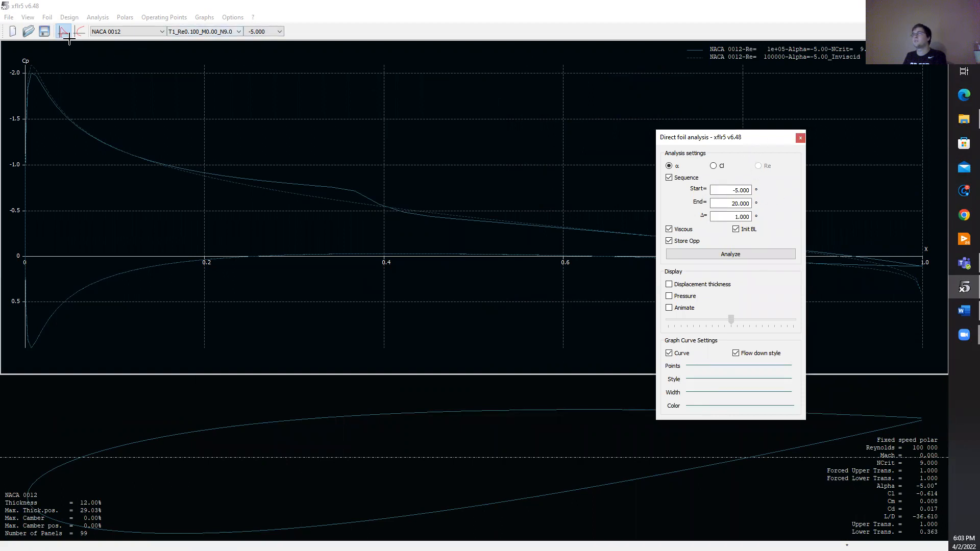
# Step: Export all polars in text format to the NACA 0012 + 4412 folder inside Desktop > XFLER 5
pyautogui.click(72, 18)
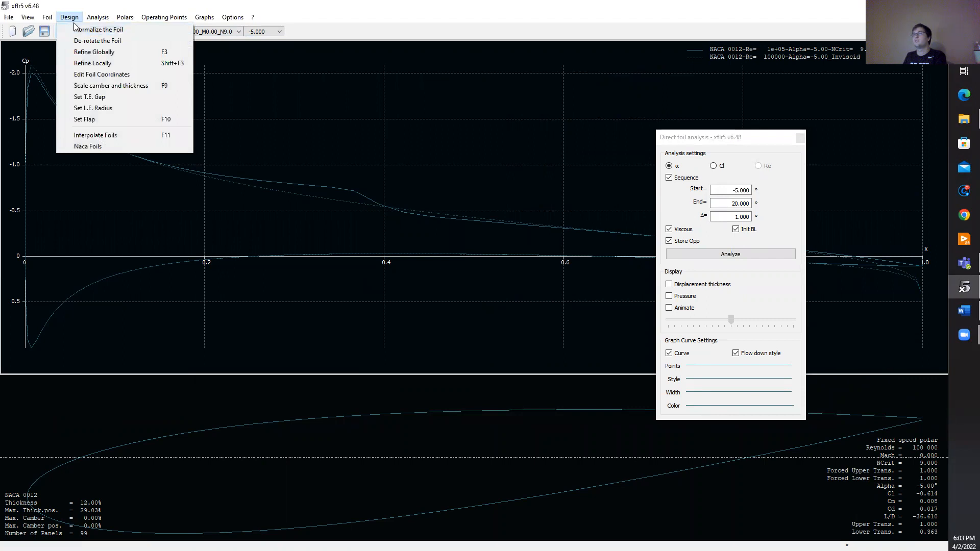
pyautogui.moveTo(97, 18)
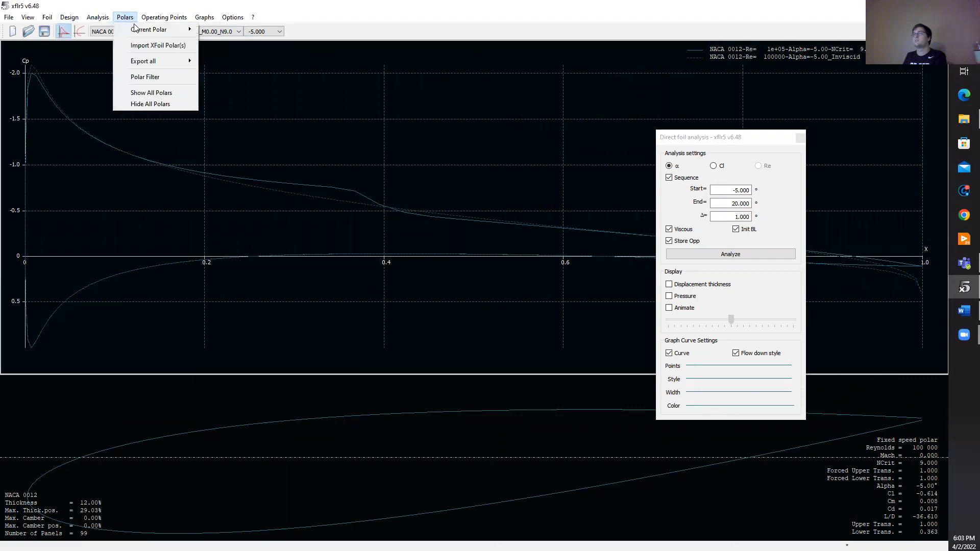
pyautogui.moveTo(179, 62)
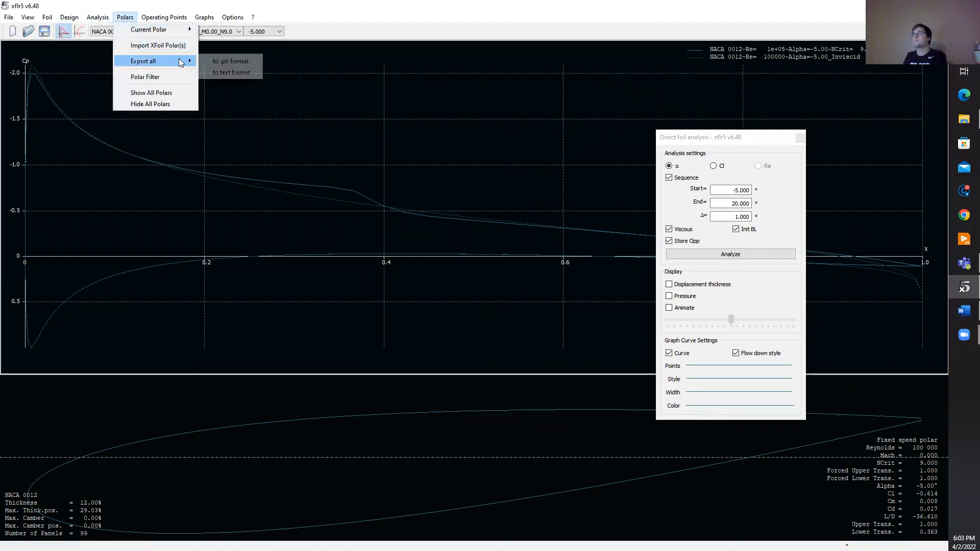
pyautogui.click(221, 74)
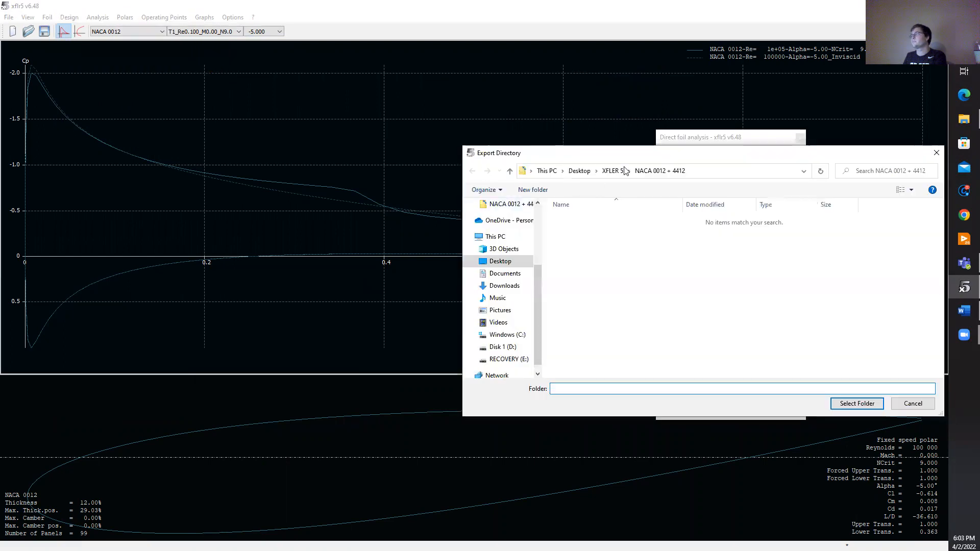
pyautogui.moveTo(636, 156); pyautogui.dragTo(454, 124)
pyautogui.click(431, 138)
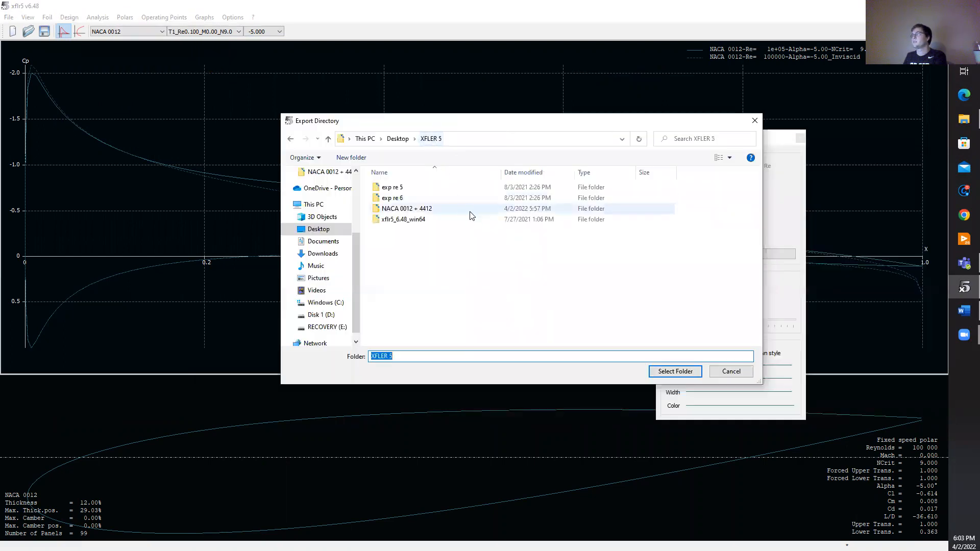
pyautogui.click(421, 210)
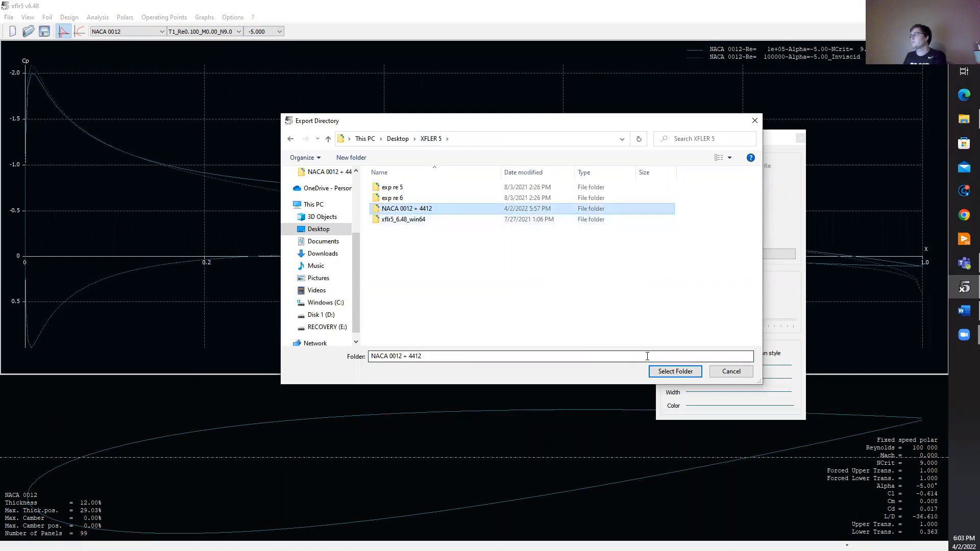
pyautogui.click(675, 371)
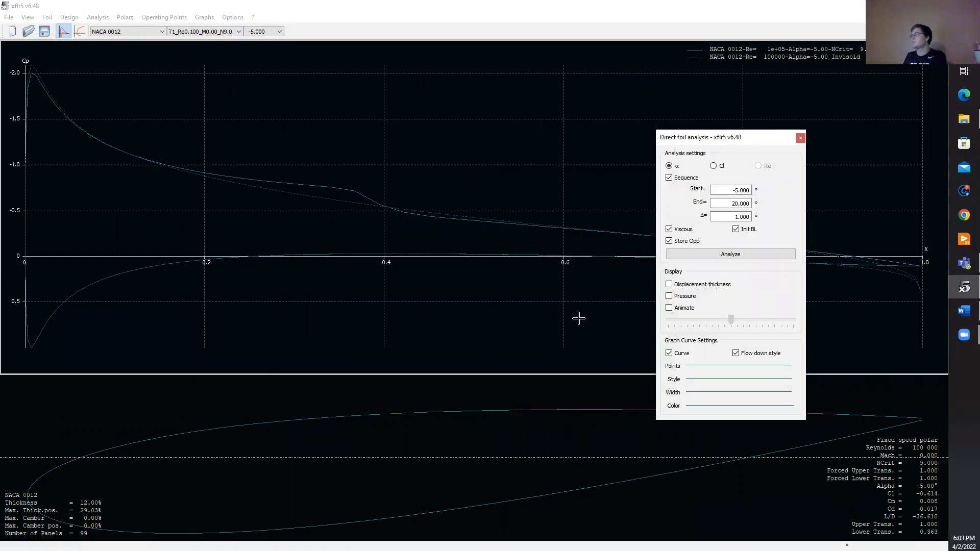
# Step: Switch to File Explorer and open both exported polar files, NACA 0012 and NACA 4412, in Excel
pyautogui.click(964, 119)
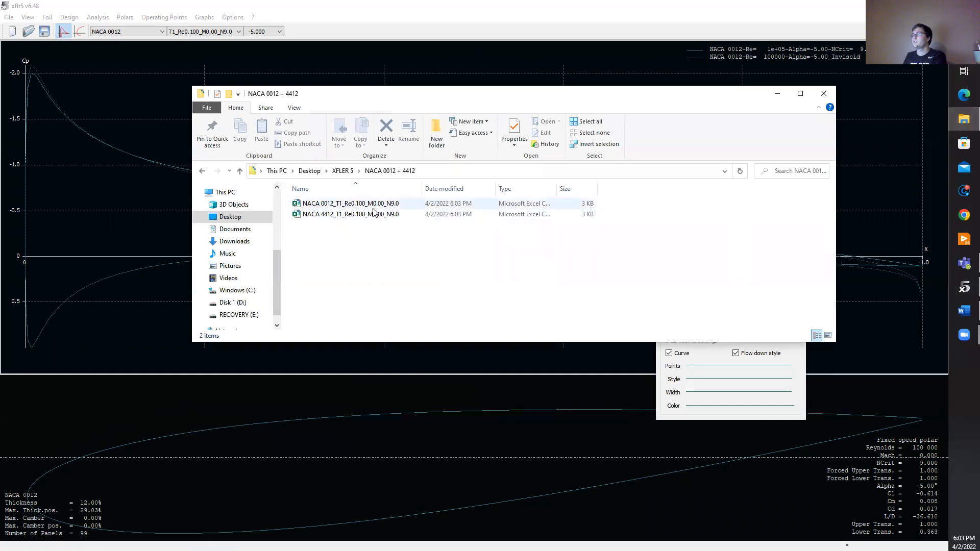
pyautogui.moveTo(381, 232); pyautogui.dragTo(383, 199)
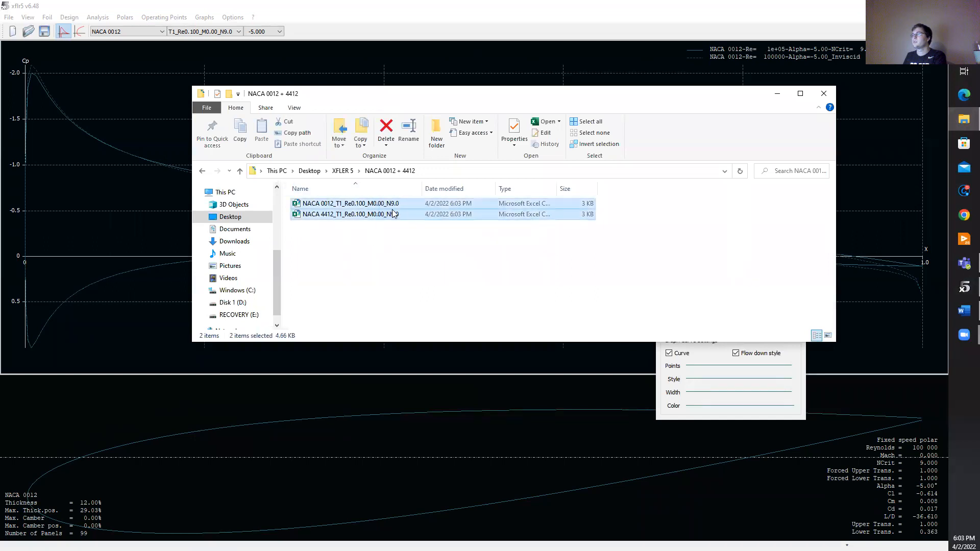
pyautogui.rightClick(391, 210)
pyautogui.click(332, 216)
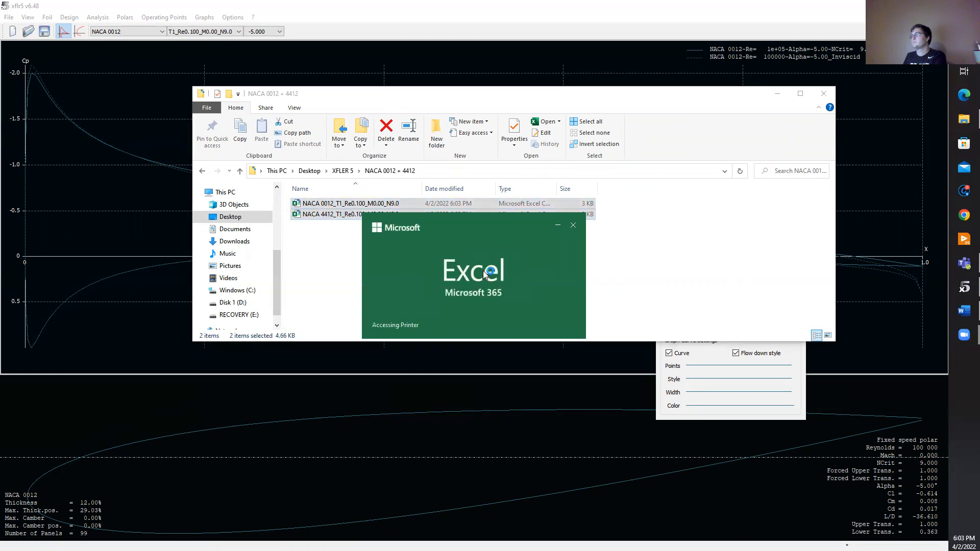
pyautogui.click(777, 94)
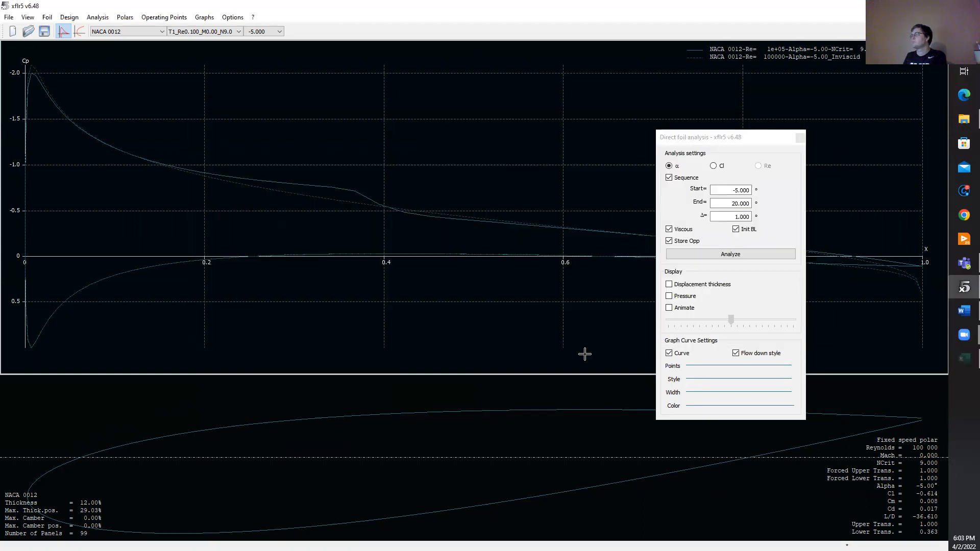
pyautogui.click(965, 360)
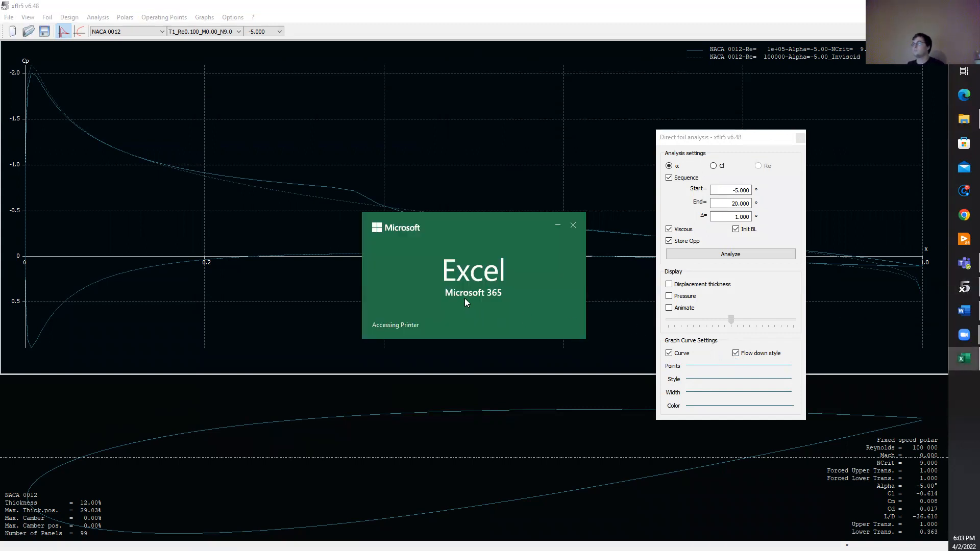
pyautogui.moveTo(471, 214); pyautogui.dragTo(559, 106)
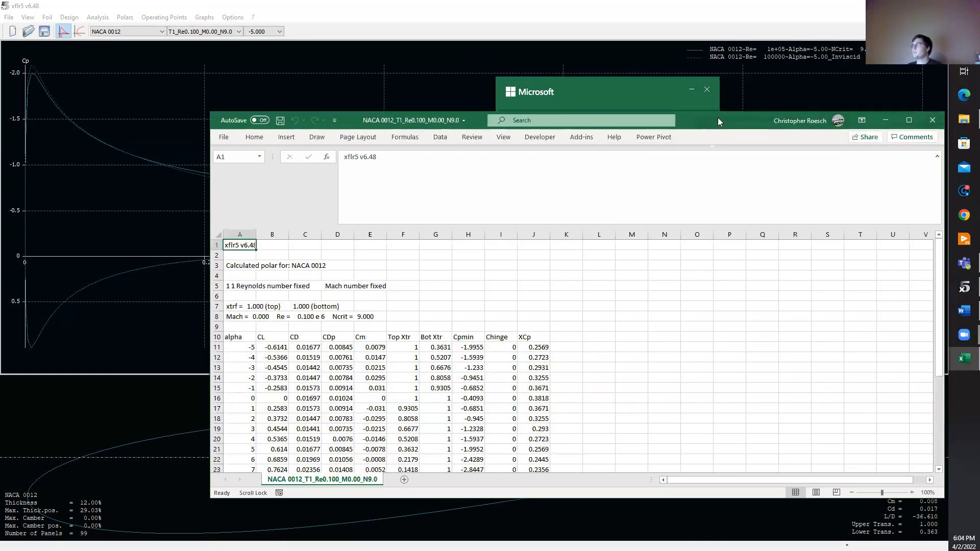
# Step: Reposition the NACA 0012 workbook window and examine its alpha, CL and CD data columns
pyautogui.moveTo(718, 120); pyautogui.dragTo(639, 68)
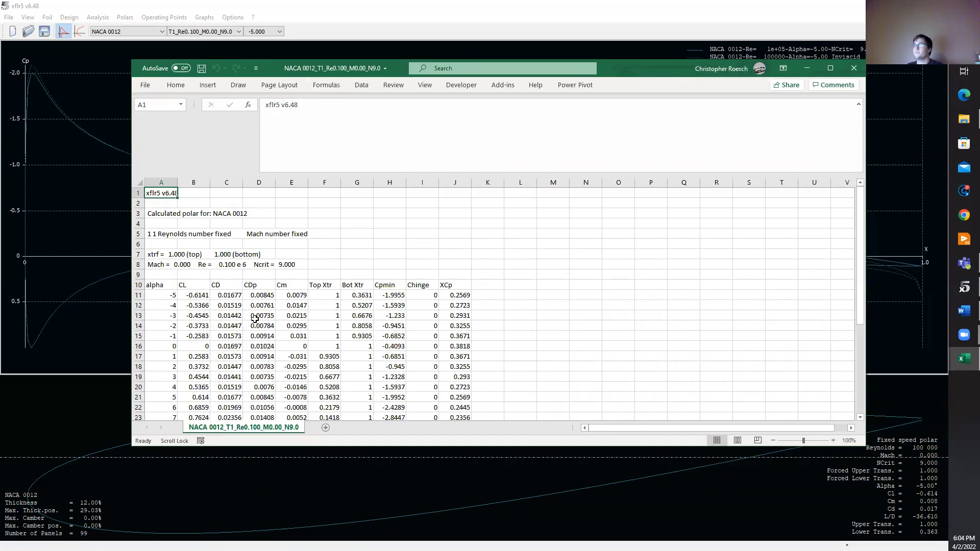
pyautogui.scroll(-1, 256, 319)
pyautogui.moveTo(156, 254); pyautogui.dragTo(166, 380)
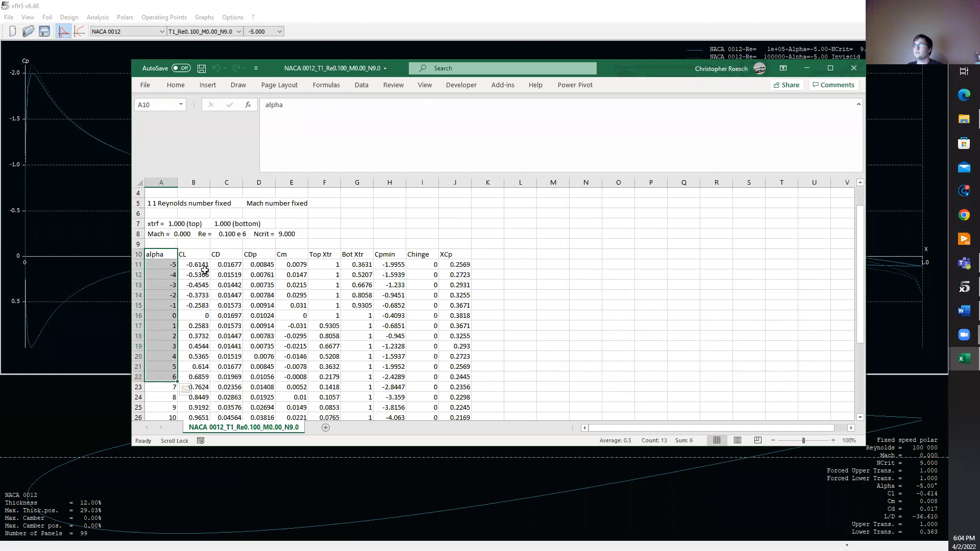
pyautogui.moveTo(204, 254); pyautogui.dragTo(195, 389)
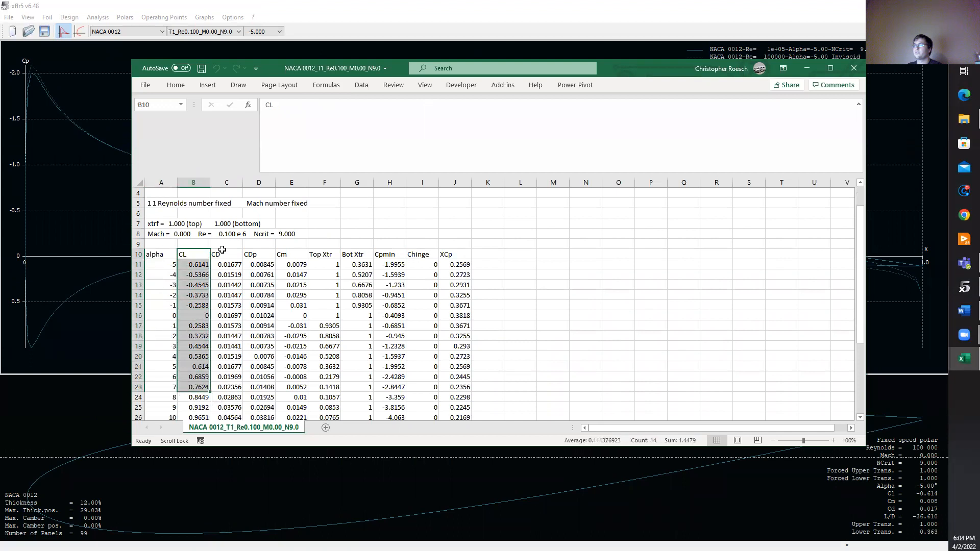
pyautogui.moveTo(226, 252); pyautogui.dragTo(229, 378)
pyautogui.click(570, 263)
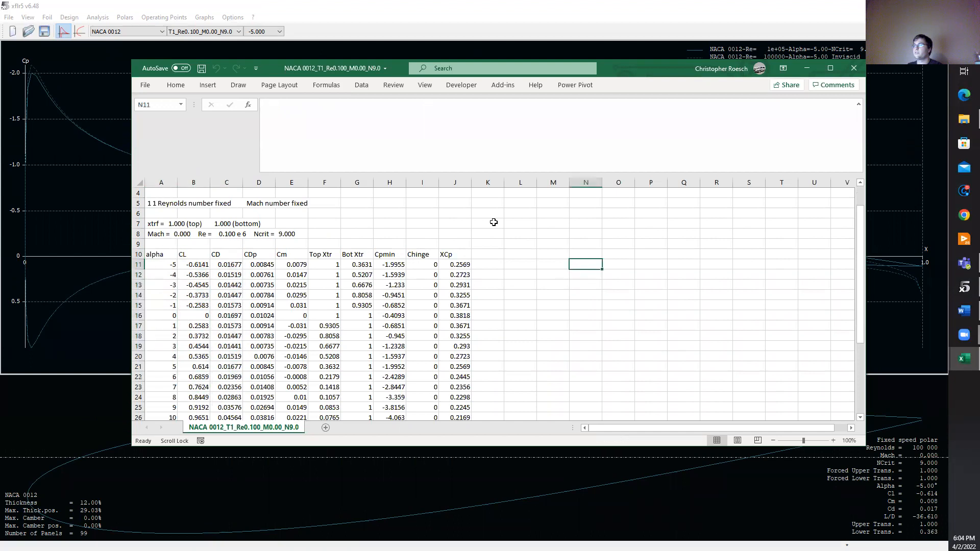
# Step: Insert an empty scatter chart in the NACA 0012 sheet and place it beside the polar data
pyautogui.click(208, 85)
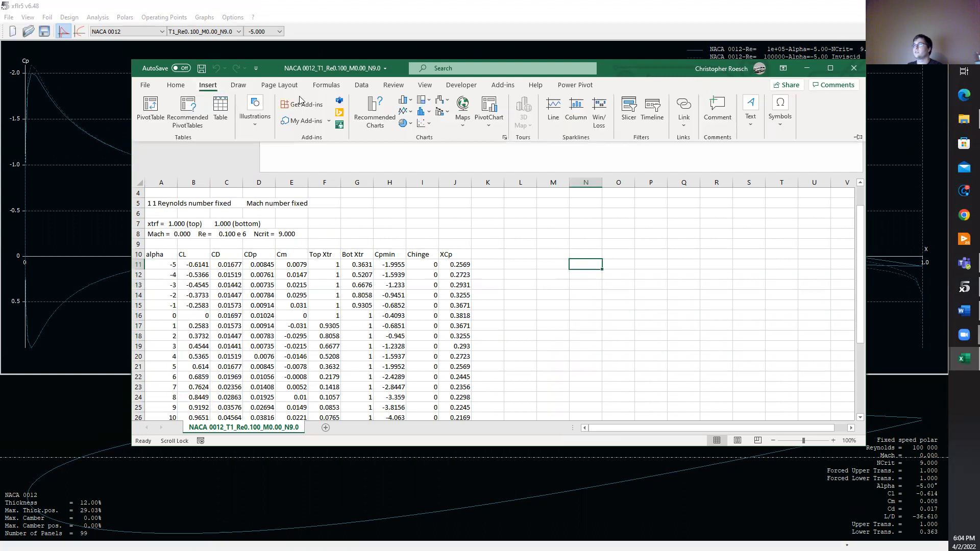
pyautogui.click(423, 123)
pyautogui.click(488, 158)
pyautogui.moveTo(510, 236); pyautogui.dragTo(697, 239)
# Step: Add a chart series named "cl v A" with the alpha values in A11:A36 as its X values
pyautogui.rightClick(697, 239)
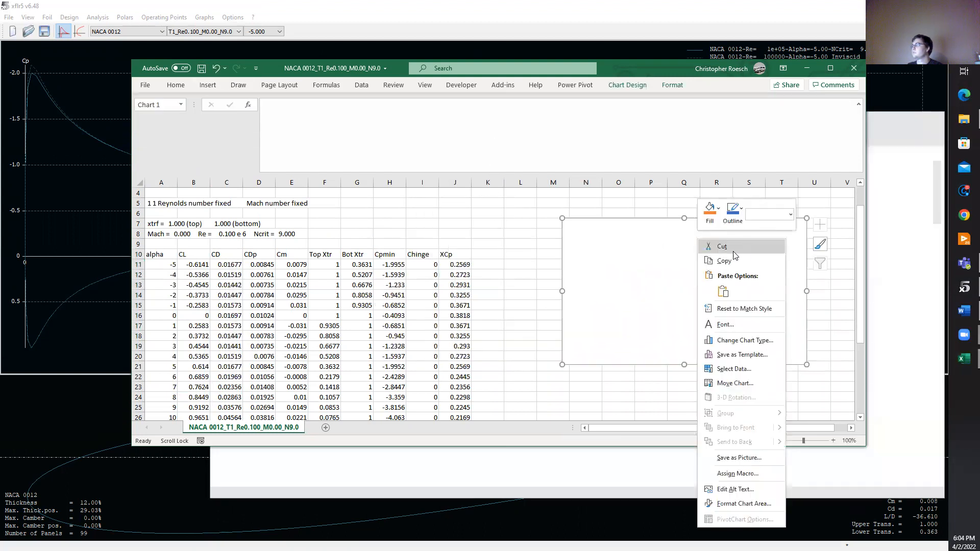
pyautogui.click(746, 369)
pyautogui.click(659, 390)
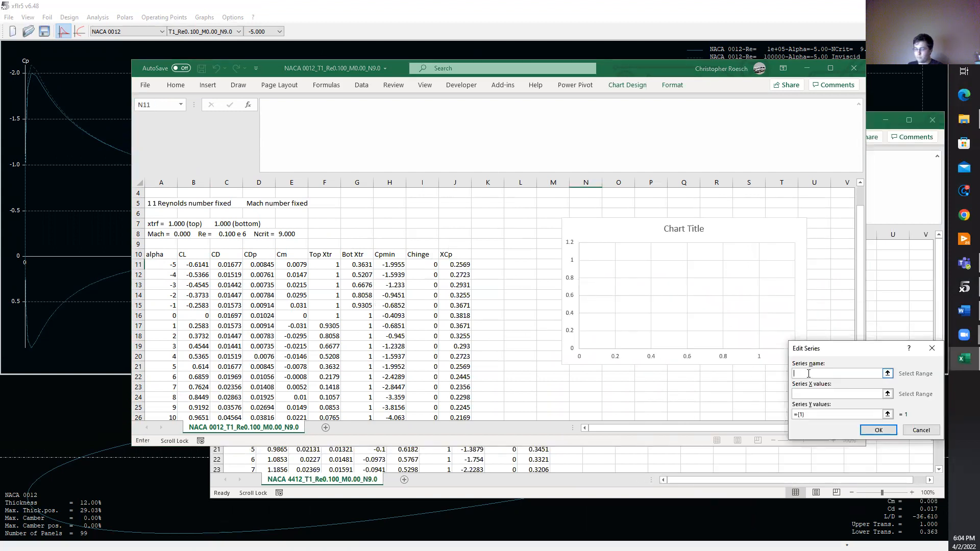
pyautogui.write('cl v A')
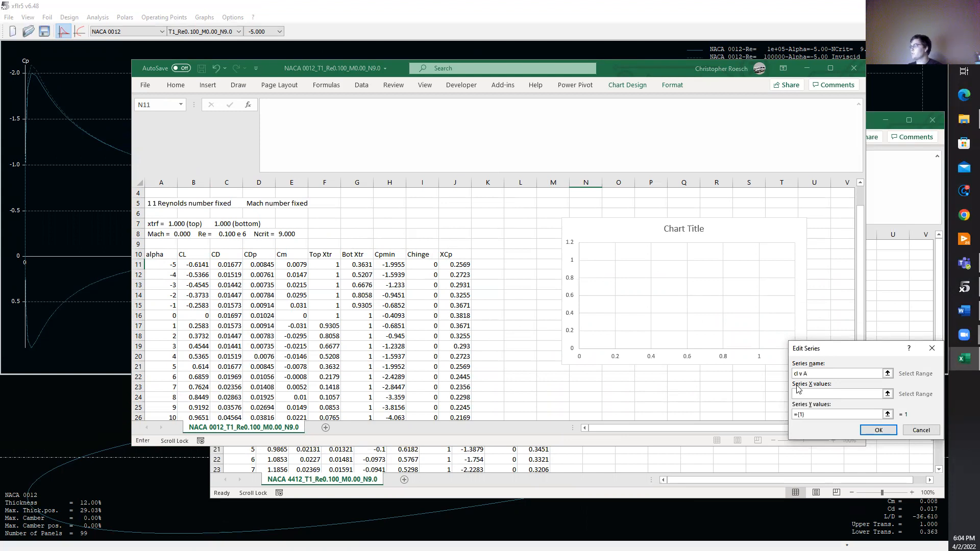
pyautogui.click(796, 394)
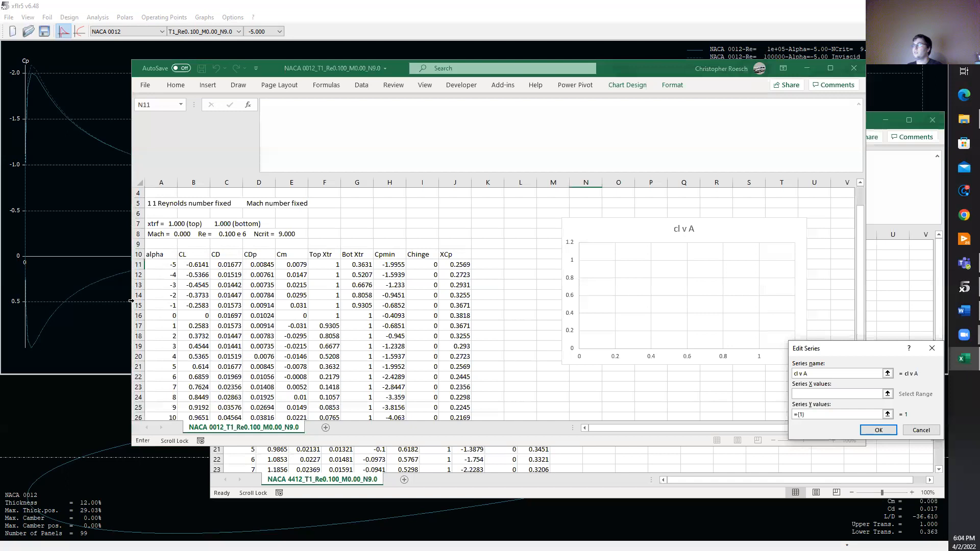
pyautogui.moveTo(161, 269); pyautogui.dragTo(169, 397)
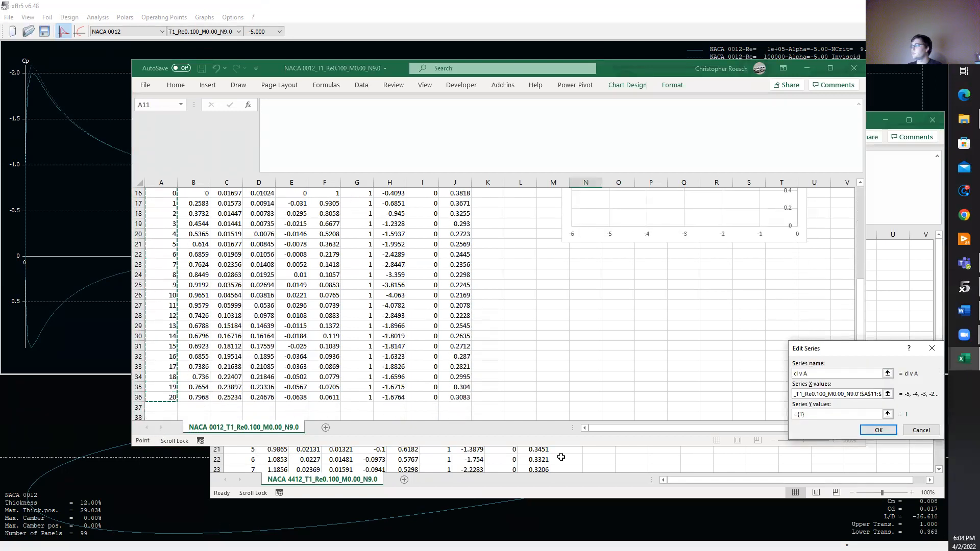
# Step: Assign the CL values in B11:B36 as the series' Y values and accept the chart data
pyautogui.click(888, 414)
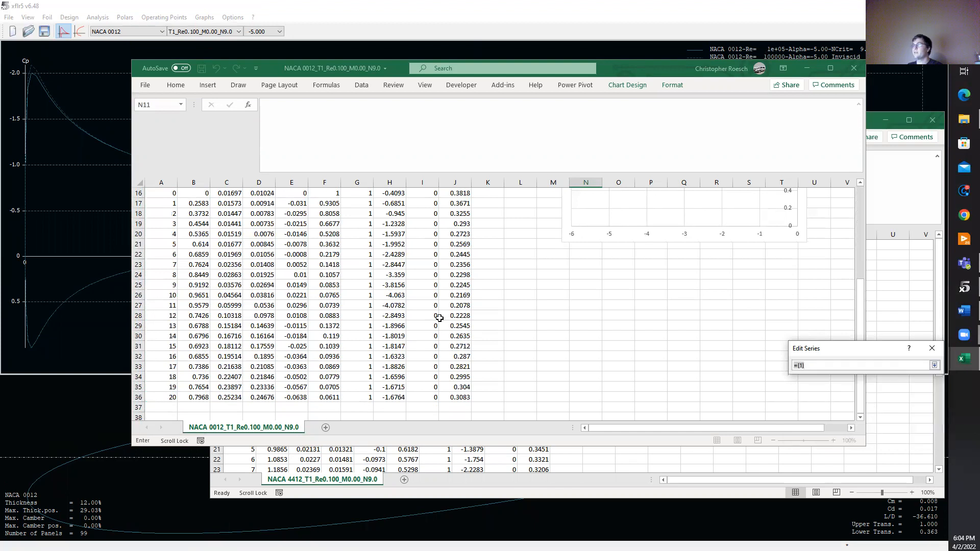
pyautogui.scroll(1, 272, 296)
pyautogui.moveTo(203, 258); pyautogui.dragTo(197, 407)
pyautogui.press('Return')
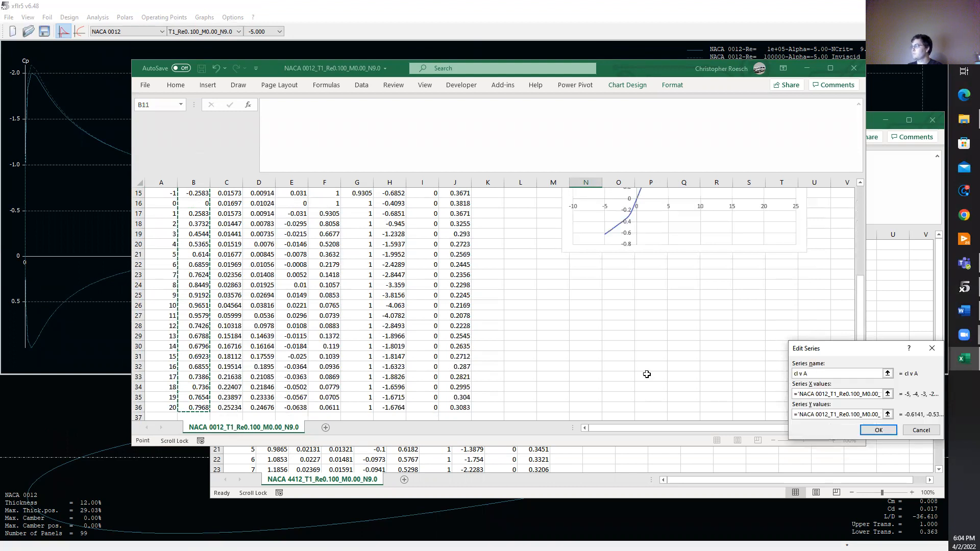
pyautogui.scroll(3, 686, 278)
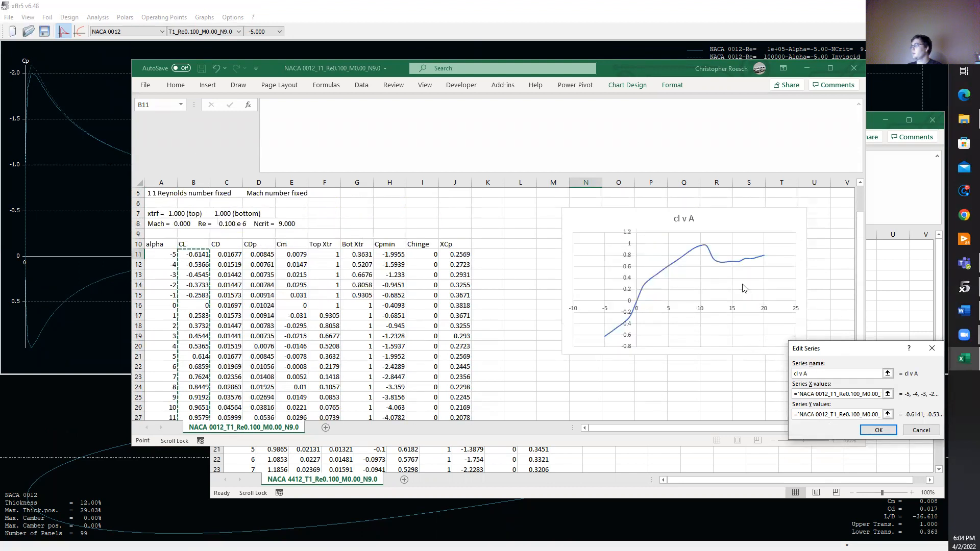
pyautogui.click(889, 431)
pyautogui.click(868, 463)
# Step: Move the cl v A chart closer to the polar table and add a trendline to it
pyautogui.moveTo(737, 223); pyautogui.dragTo(666, 246)
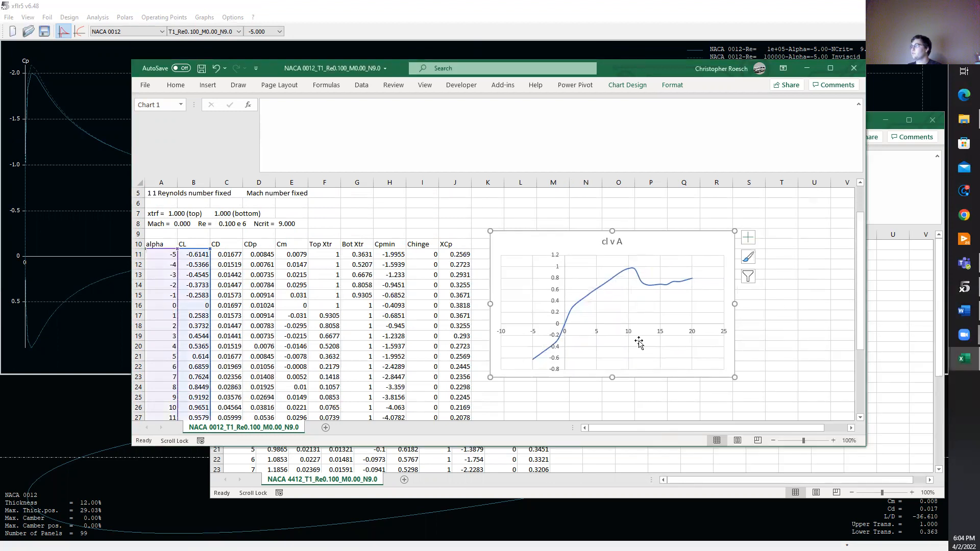
pyautogui.click(748, 237)
pyautogui.click(781, 321)
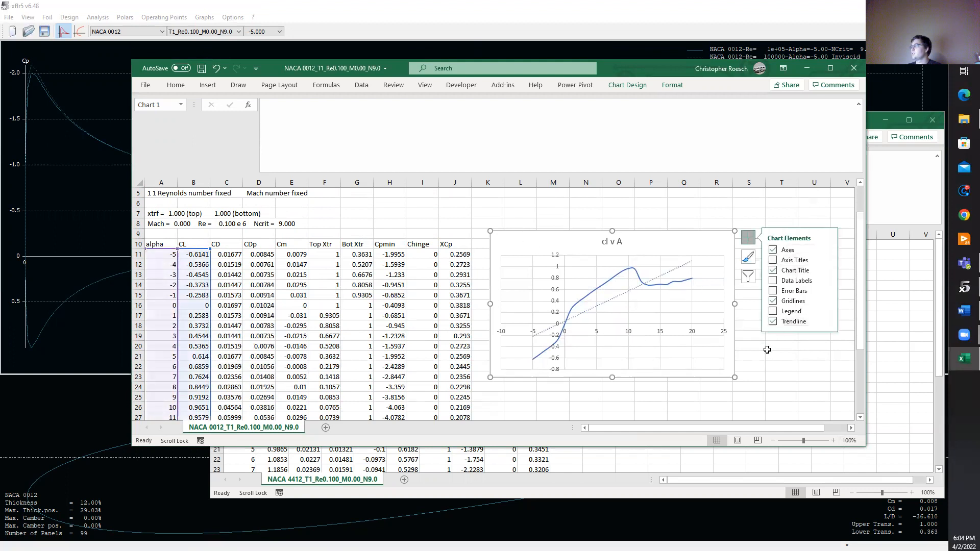
pyautogui.click(769, 347)
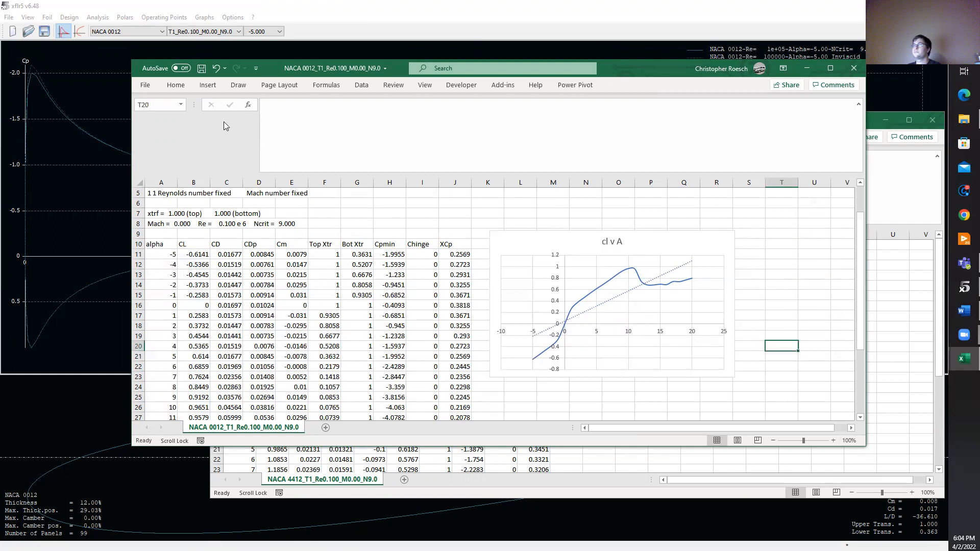
# Step: Minimize both polar workbooks to return to xflr5 and move the Direct foil analysis window aside
pyautogui.click(806, 68)
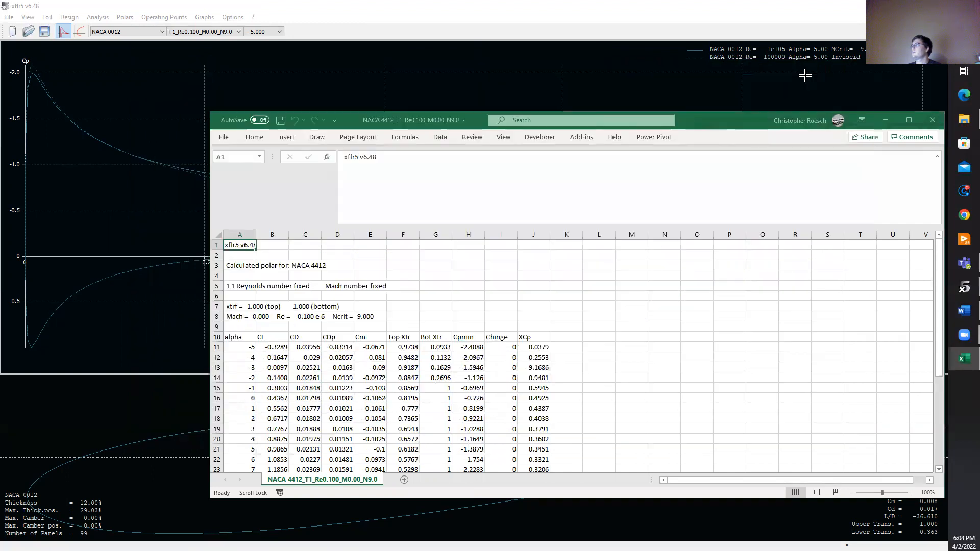
pyautogui.click(881, 121)
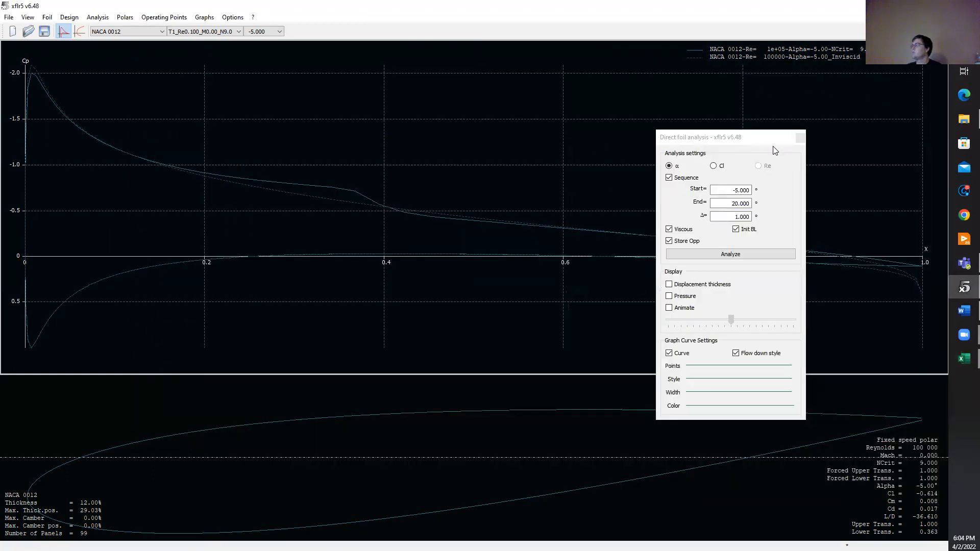
pyautogui.moveTo(774, 144); pyautogui.dragTo(801, 118)
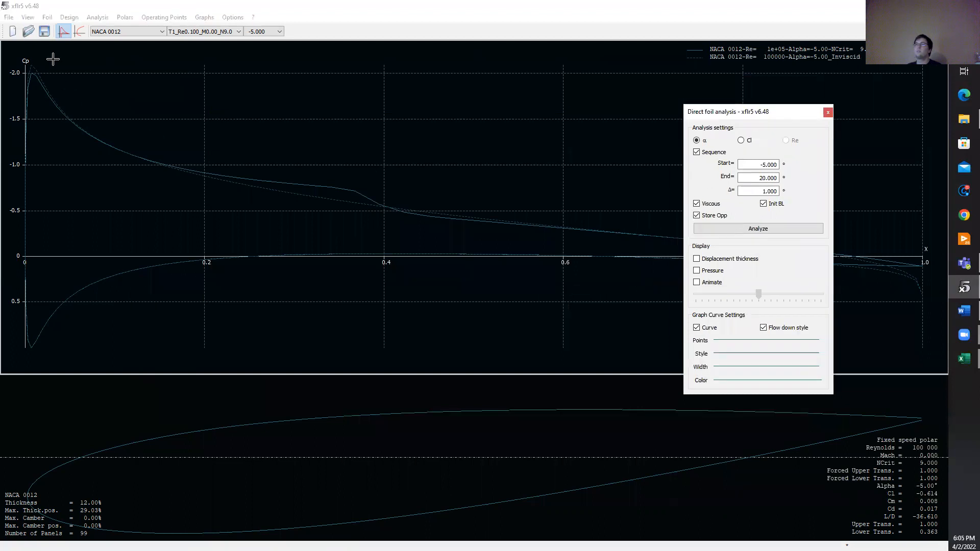
# Step: Save the project as "airfoils" in the NACA 0012 + 4412 folder inside Desktop > XFLER 5
pyautogui.click(13, 29)
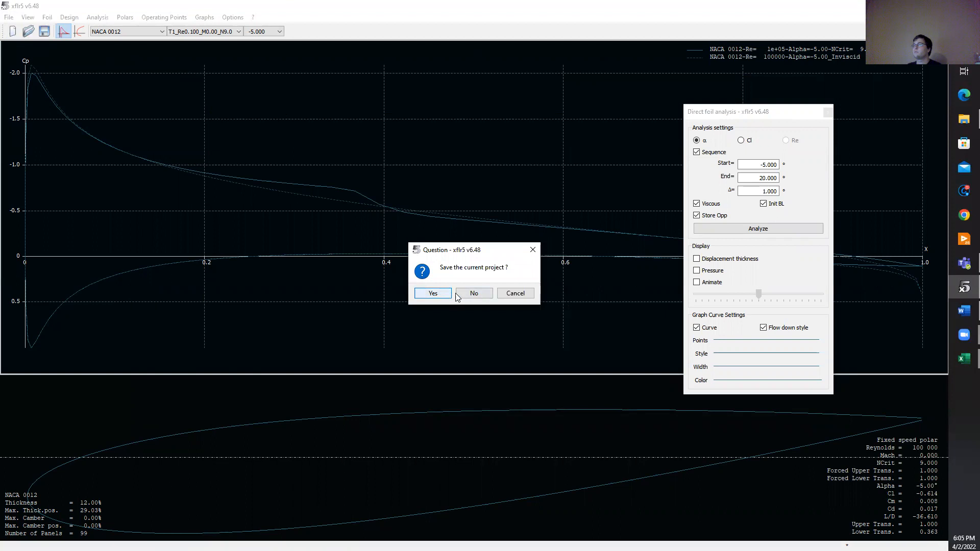
pyautogui.click(533, 250)
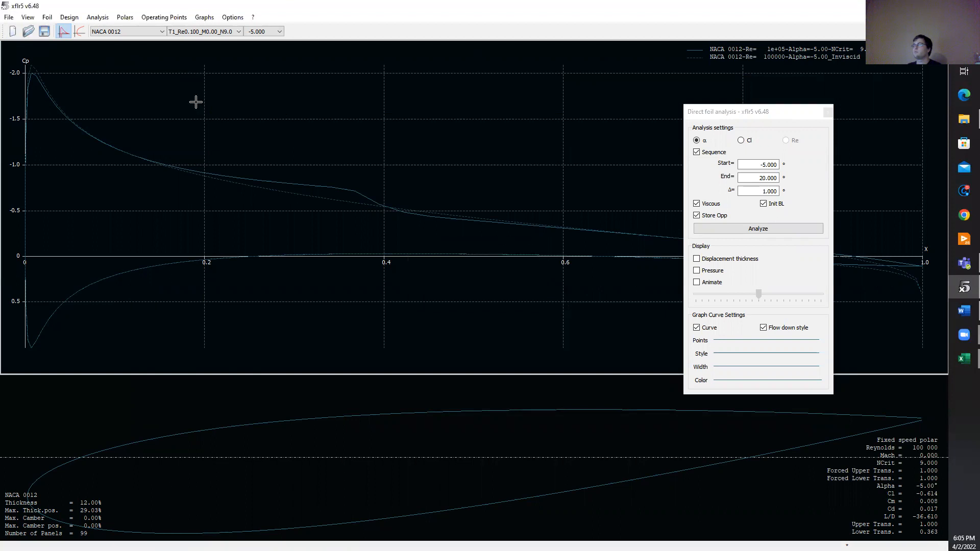
pyautogui.click(44, 31)
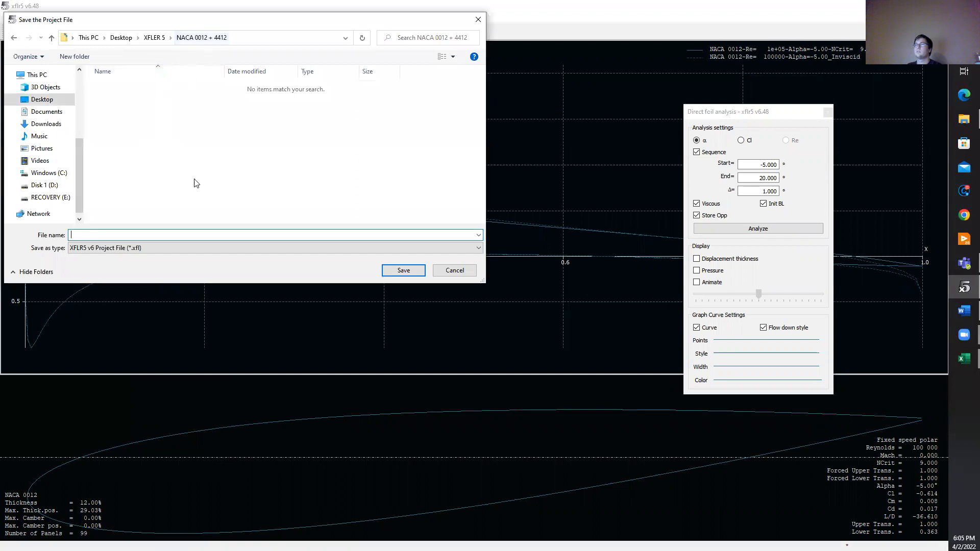
pyautogui.click(154, 37)
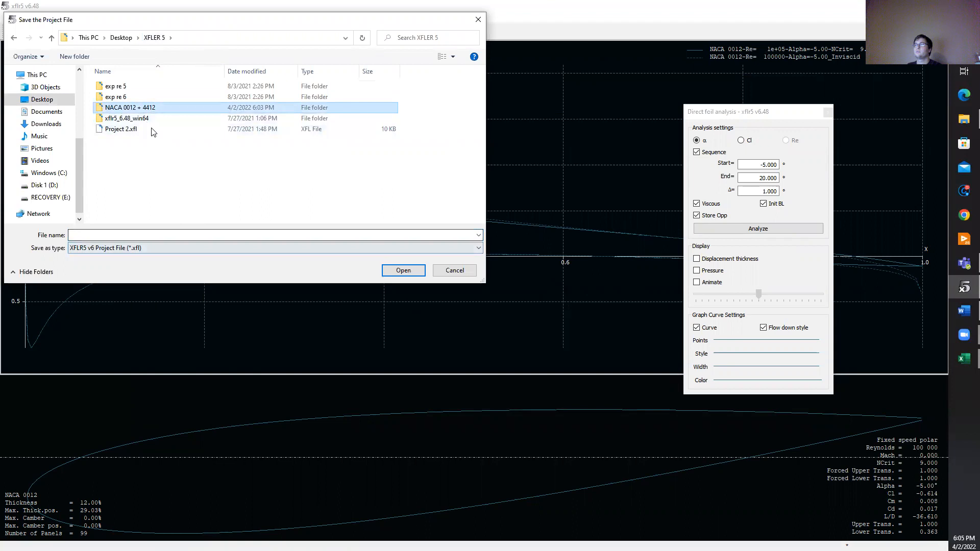
pyautogui.doubleClick(159, 109)
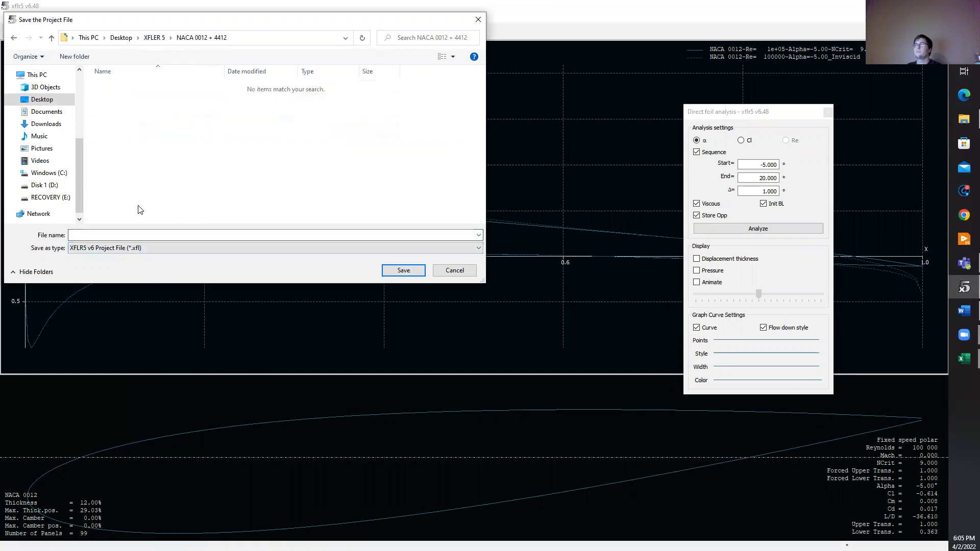
pyautogui.click(138, 234)
pyautogui.write('airf')
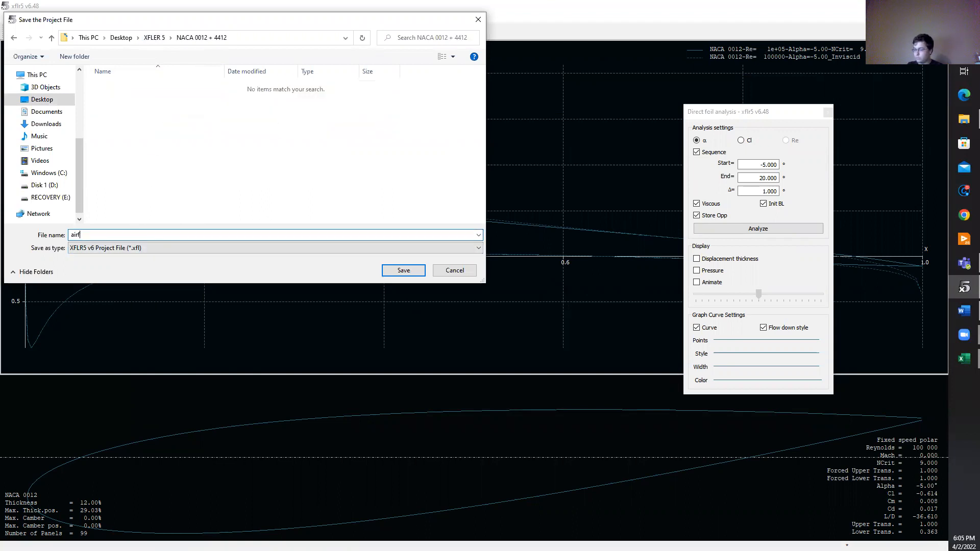
pyautogui.write('oils')
pyautogui.press('Return')
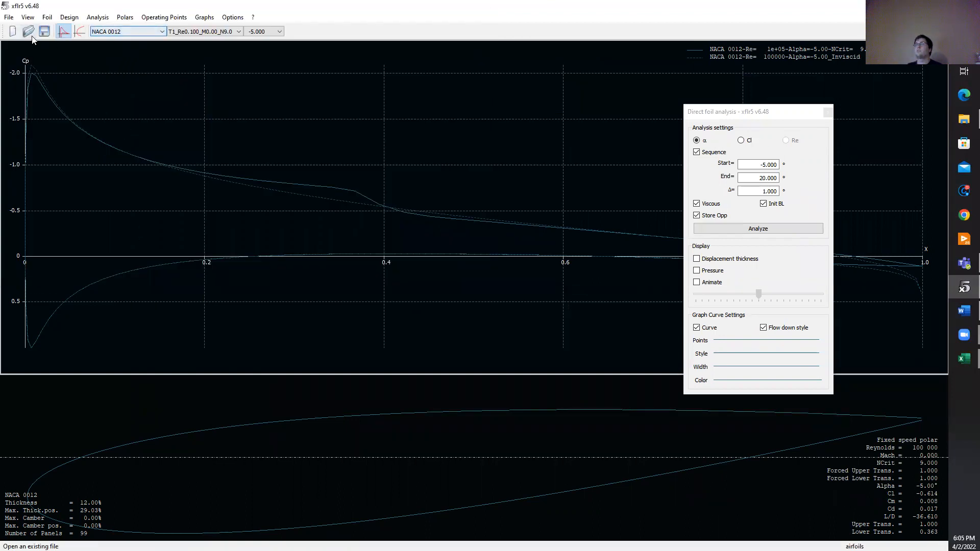
# Step: Switch to Wing and Plane Design and move the Plane analysis window clear of the graph
pyautogui.click(12, 19)
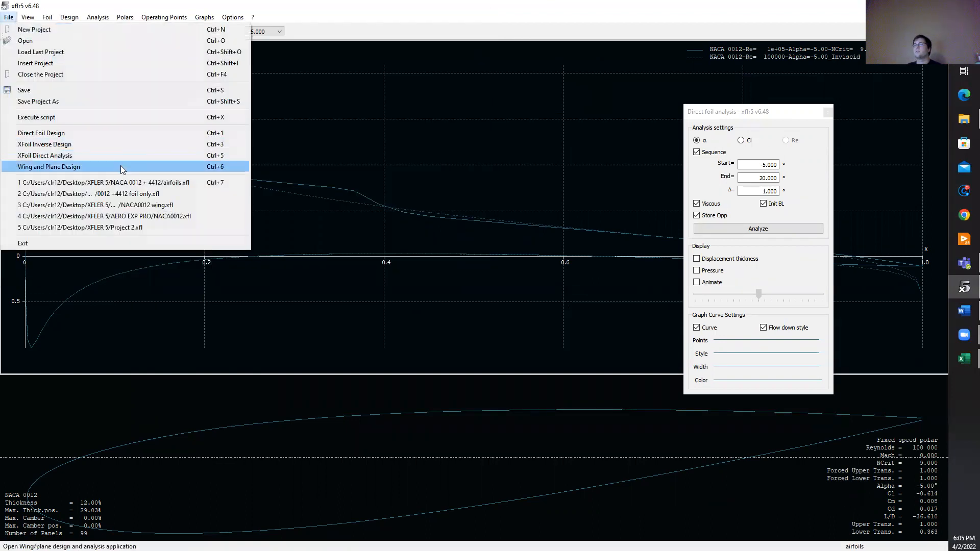
pyautogui.click(120, 165)
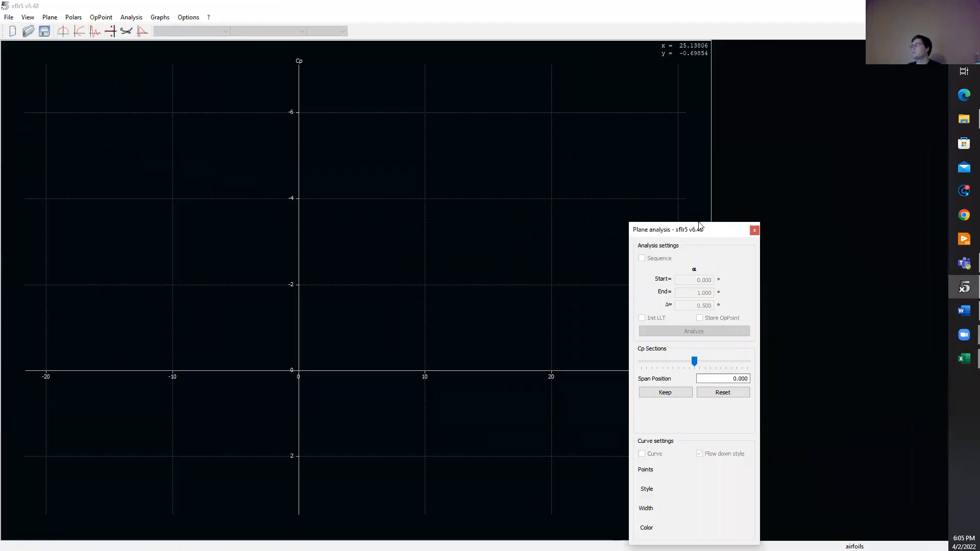
pyautogui.moveTo(700, 226); pyautogui.dragTo(798, 136)
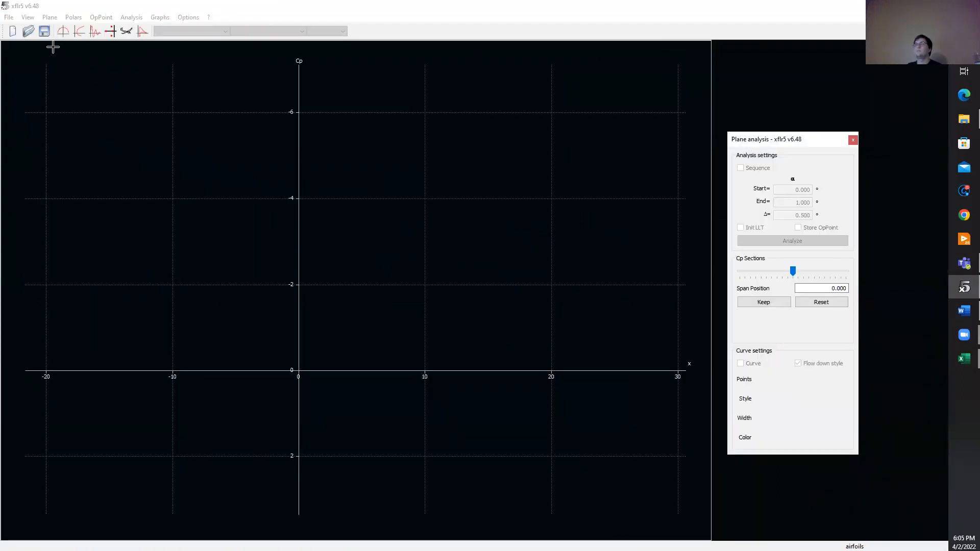
# Step: Define a new plane without elevator or fin and open its main wing definition
pyautogui.click(50, 18)
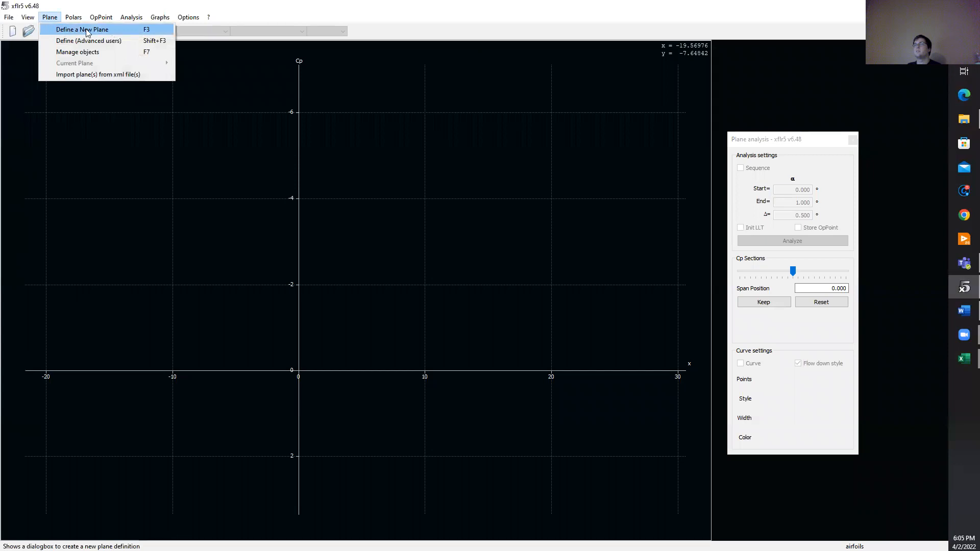
pyautogui.click(52, 28)
pyautogui.click(341, 345)
pyautogui.click(483, 344)
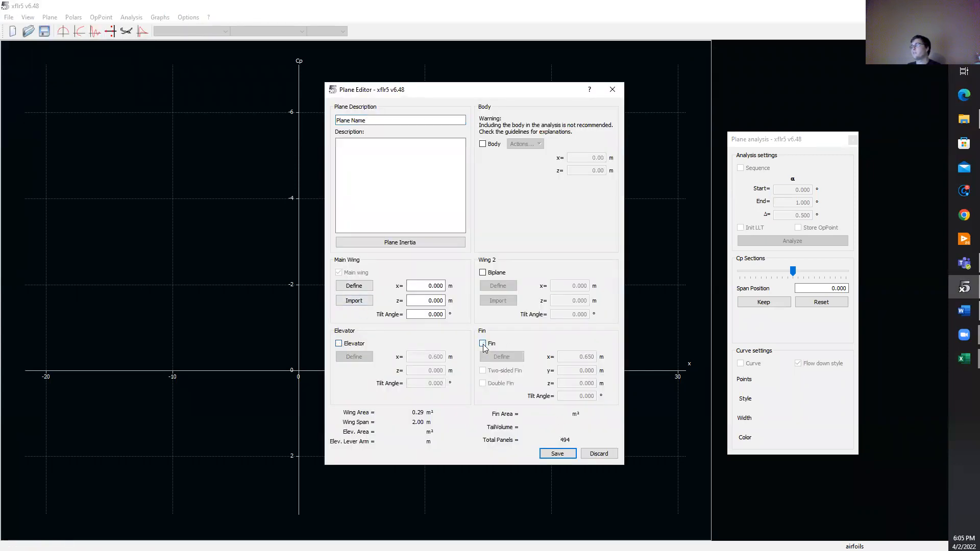
pyautogui.click(356, 288)
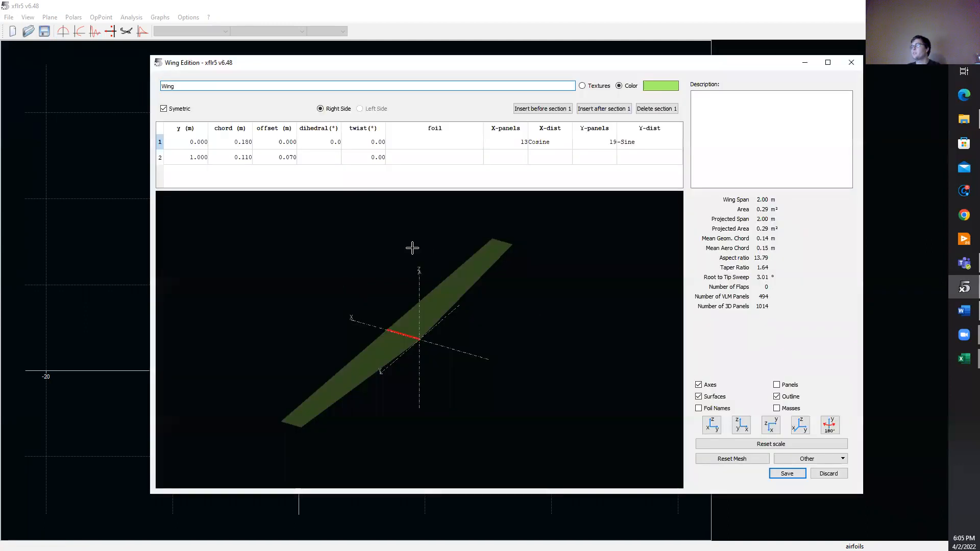
# Step: Set the wing's second section to y 0.075 m and offset 0, and both sections' chords to 0.101 m
pyautogui.doubleClick(201, 158)
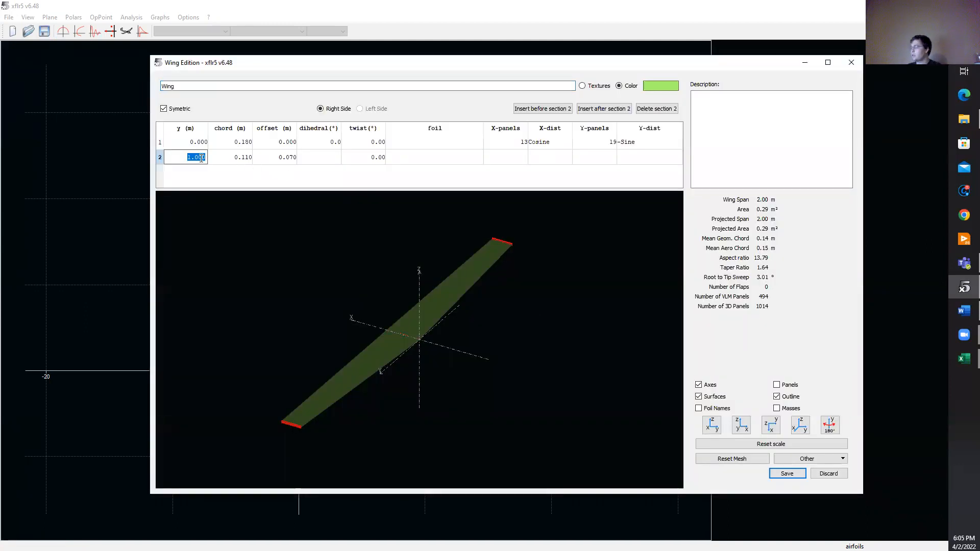
pyautogui.write('0.075')
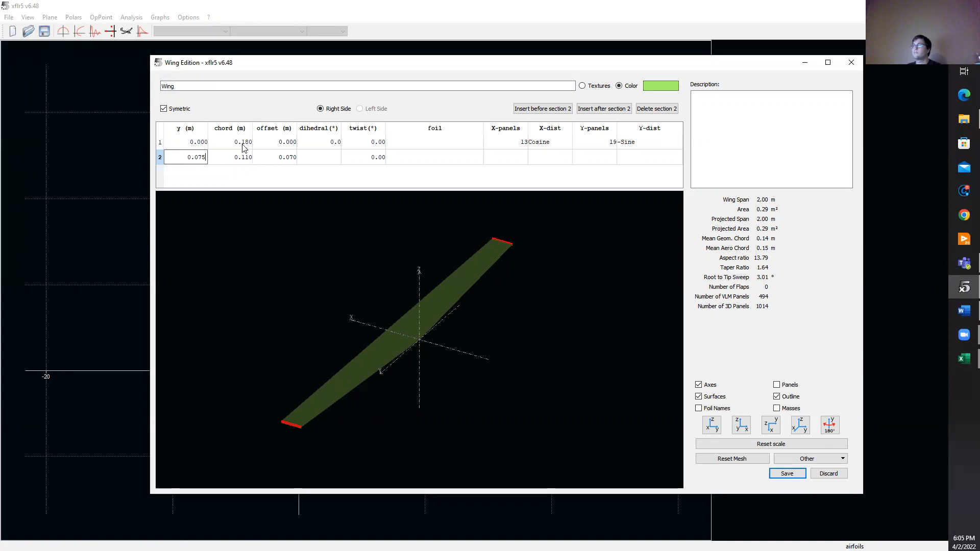
pyautogui.click(243, 142)
pyautogui.write('0')
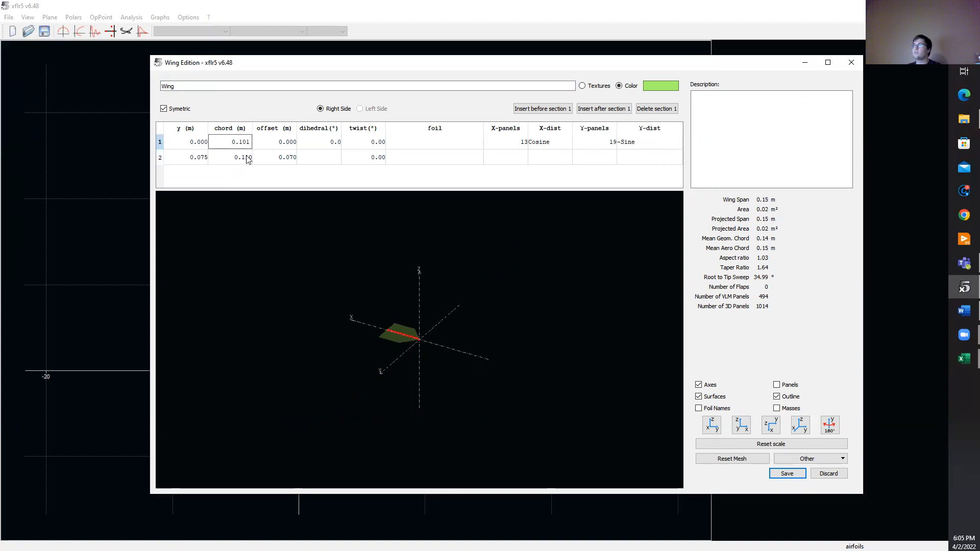
pyautogui.click(247, 158)
pyautogui.press('BackSpace')
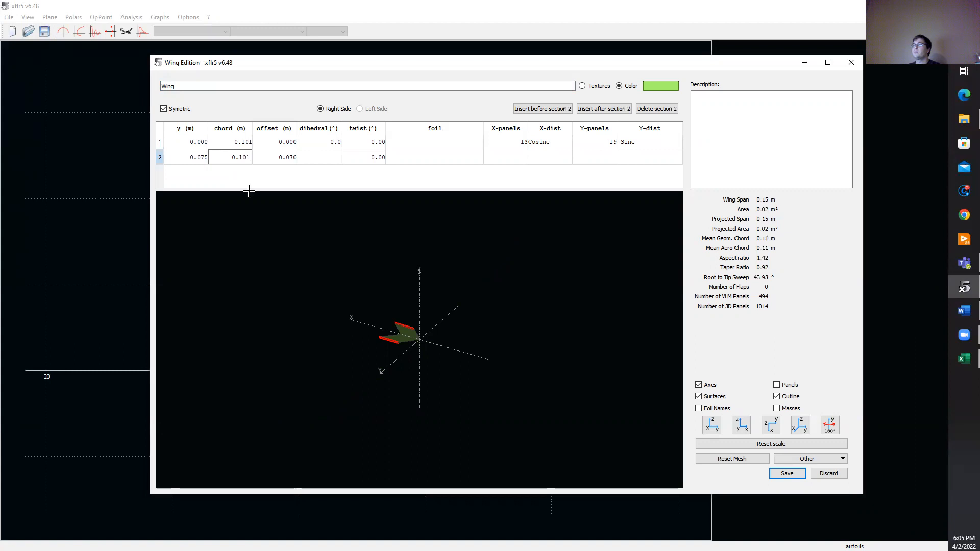
pyautogui.click(285, 159)
pyautogui.write('0')
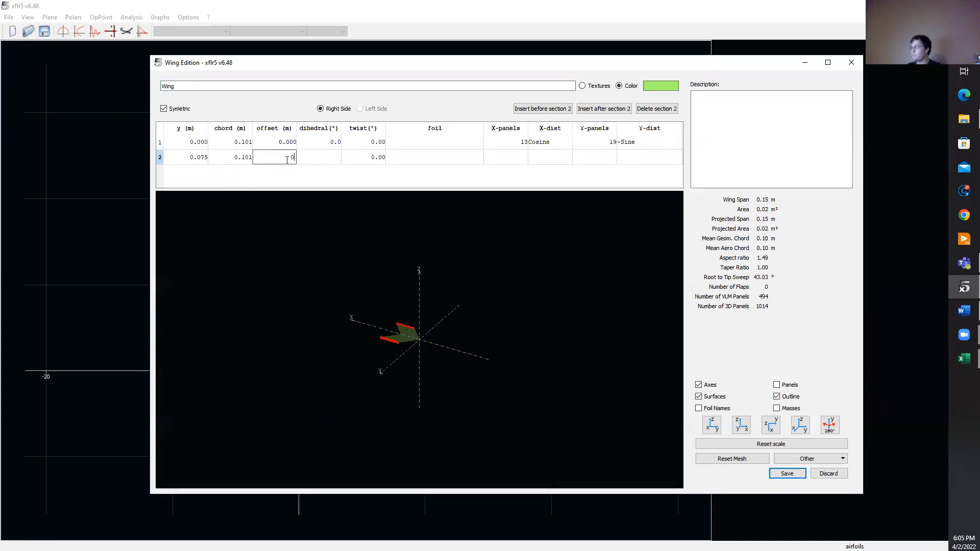
pyautogui.press('Return')
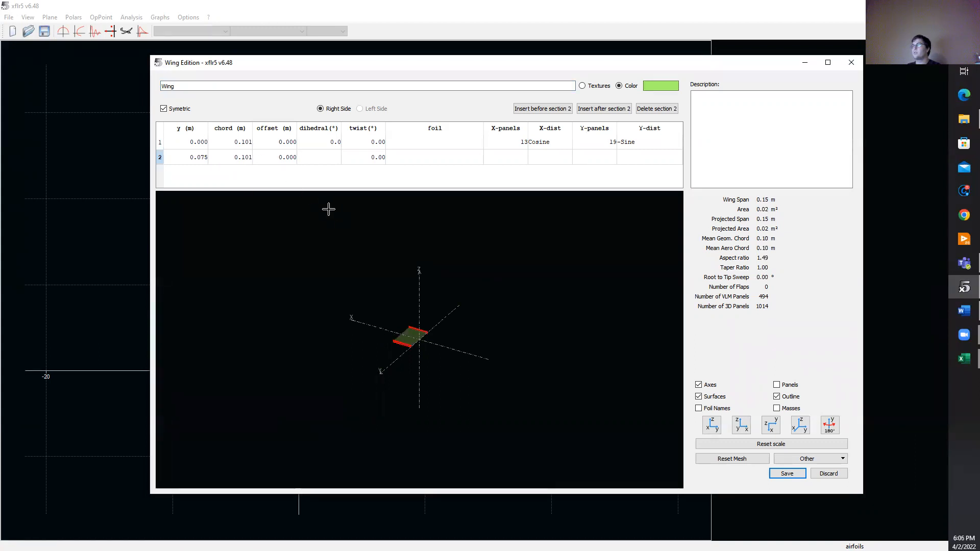
# Step: Assign the NACA 0012 foil to both wing sections
pyautogui.click(406, 143)
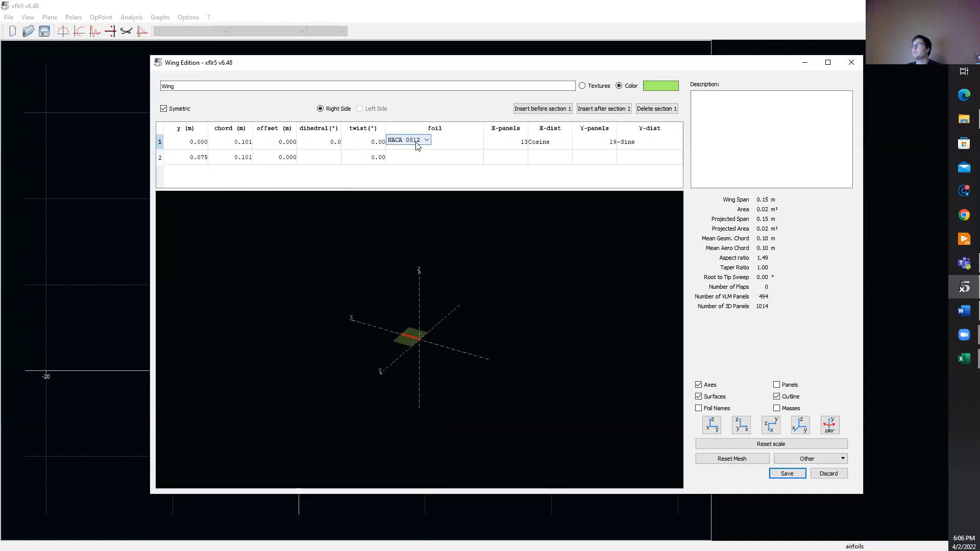
pyautogui.click(429, 169)
pyautogui.click(426, 161)
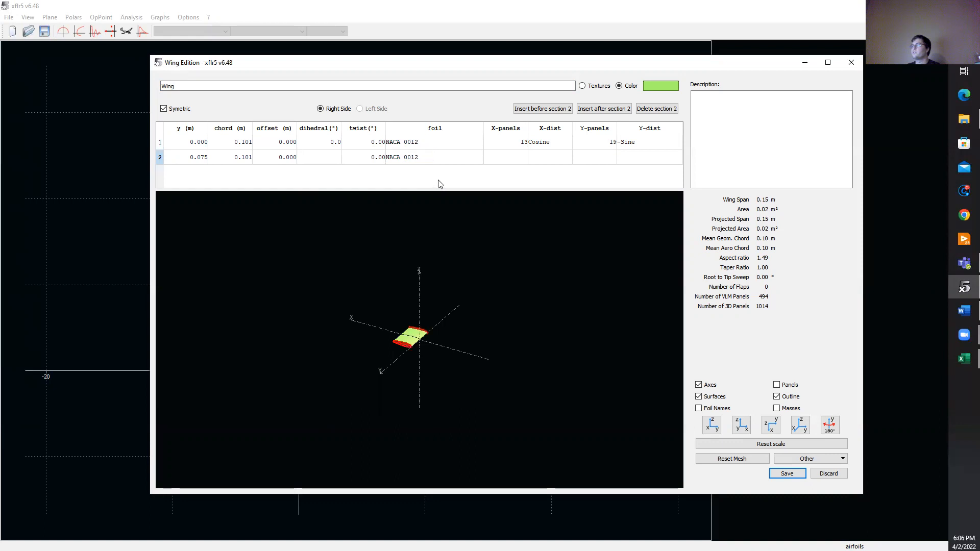
# Step: Set the first wing section's X-panels and Y-panels to 20 each, and save the wing and plane
pyautogui.click(512, 143)
pyautogui.write('20')
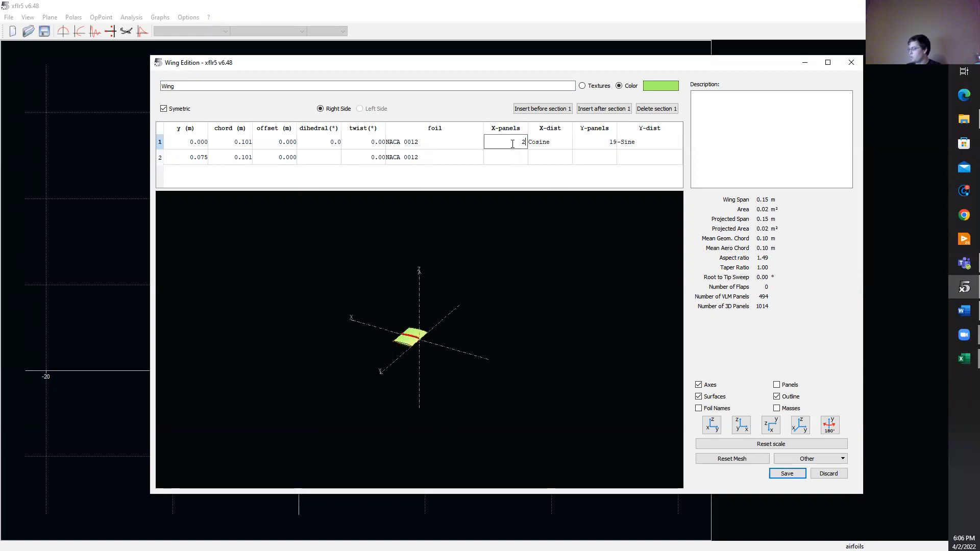
pyautogui.click(594, 145)
pyautogui.write('20')
pyautogui.click(583, 181)
pyautogui.scroll(10, 425, 332)
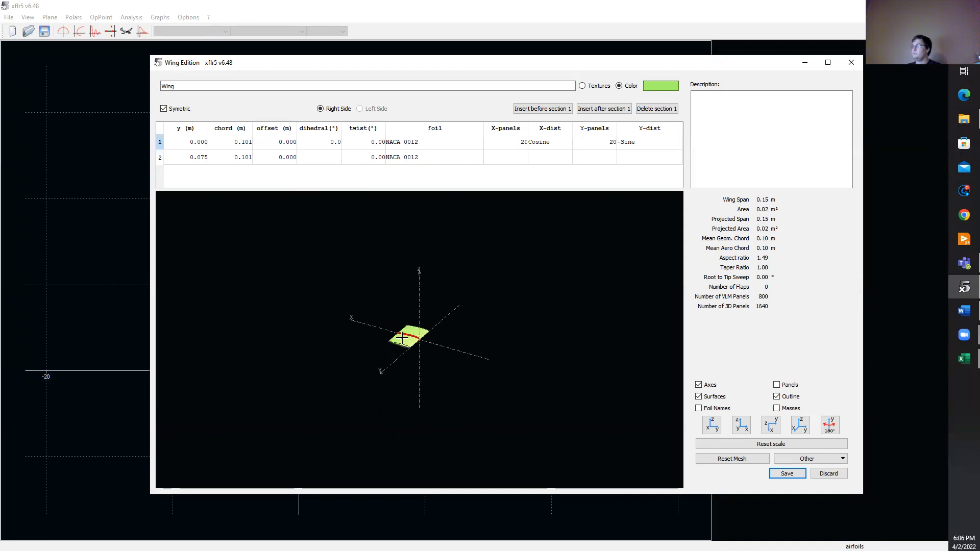
pyautogui.moveTo(447, 369); pyautogui.dragTo(470, 347)
pyautogui.click(787, 474)
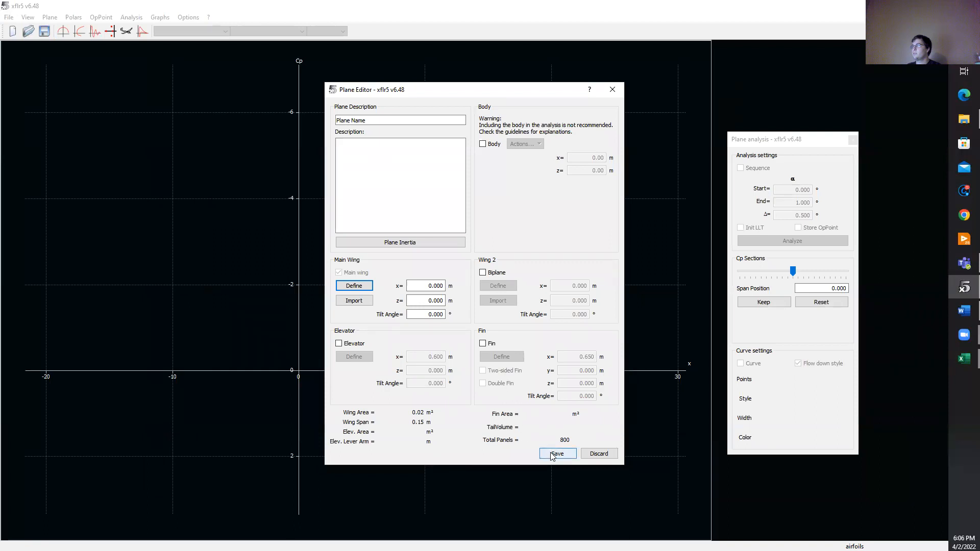
pyautogui.click(551, 454)
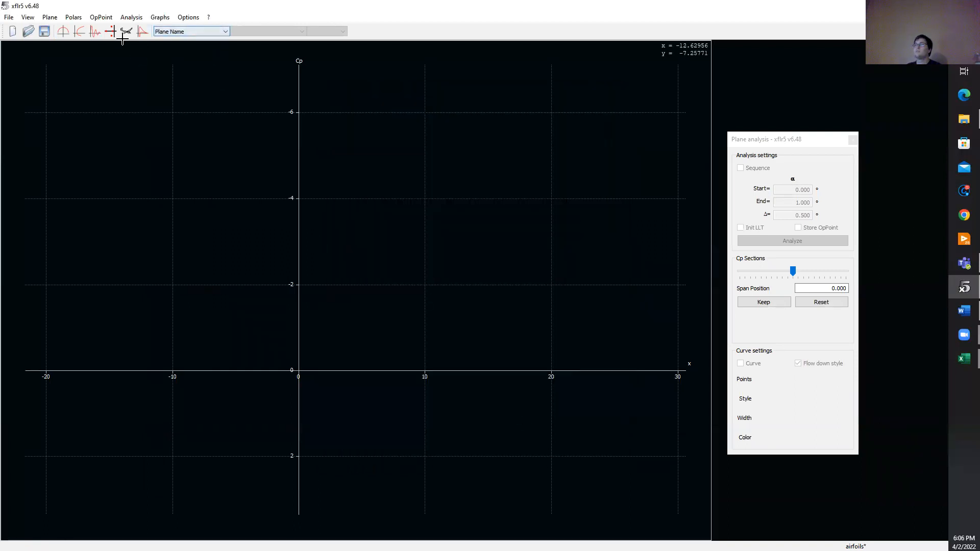
# Step: Define a new Type 1 fixed-speed analysis for the plane with a free stream speed of 14.9 m/s
pyautogui.click(772, 138)
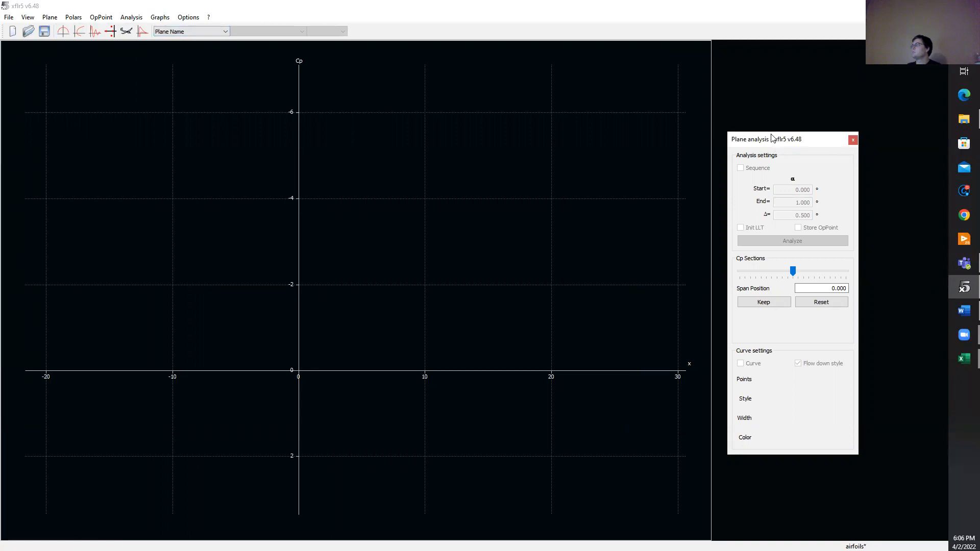
pyautogui.moveTo(772, 138); pyautogui.dragTo(718, 114)
pyautogui.click(131, 17)
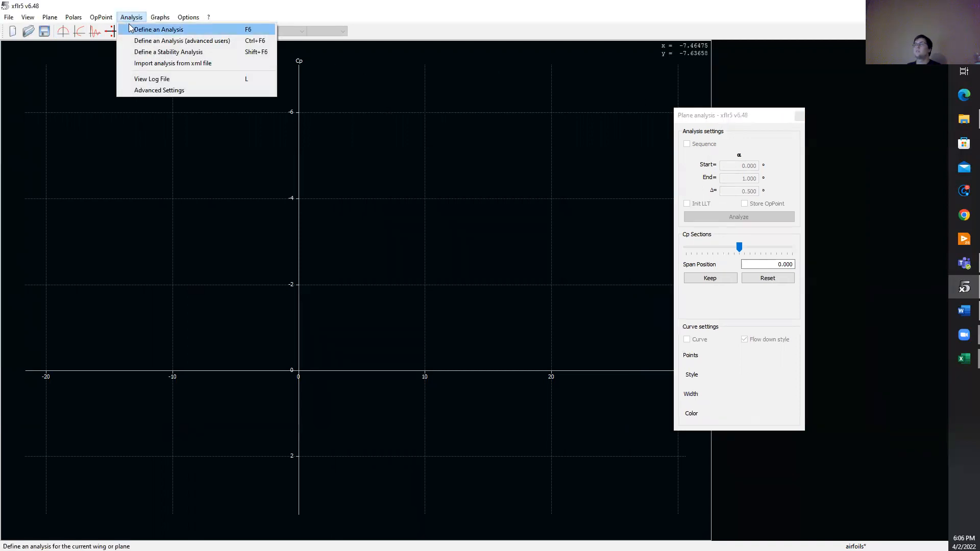
pyautogui.click(190, 29)
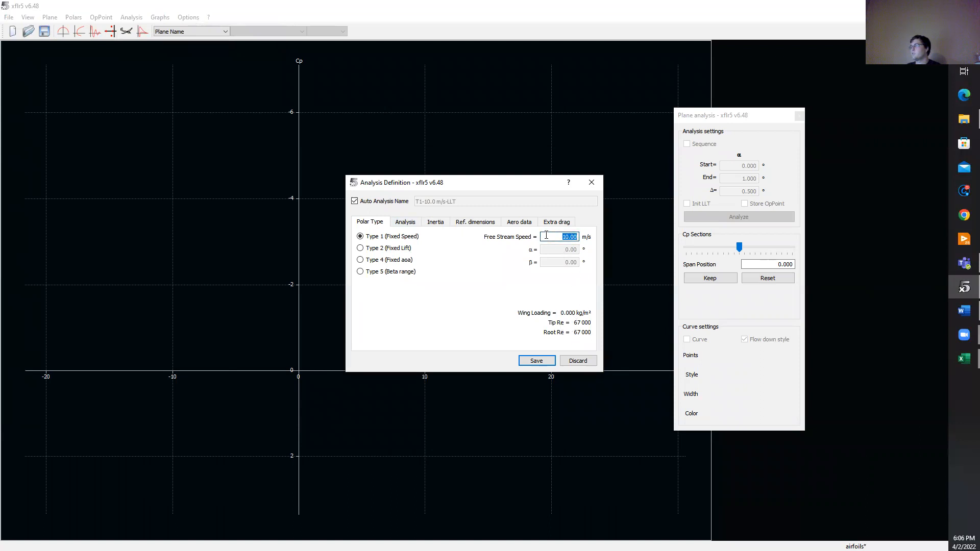
pyautogui.write('14')
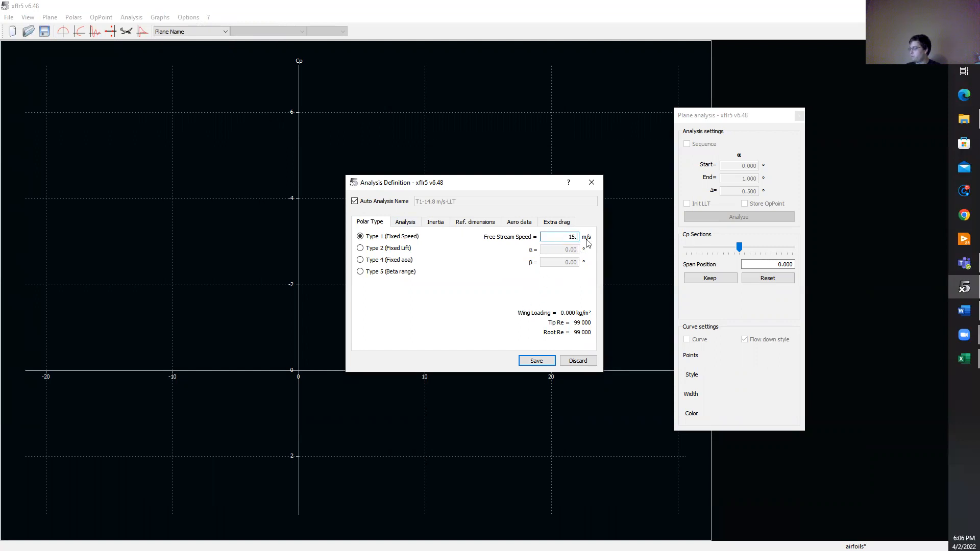
pyautogui.write('8')
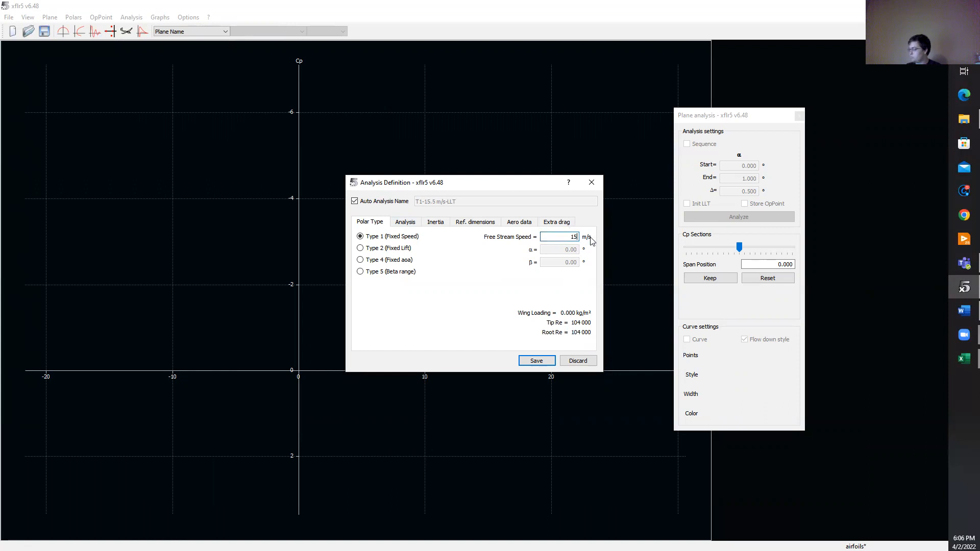
pyautogui.press('Tab')
pyautogui.moveTo(561, 234); pyautogui.dragTo(581, 237)
pyautogui.write('15')
pyautogui.press('Tab')
pyautogui.moveTo(560, 238); pyautogui.dragTo(599, 244)
pyautogui.write('14.9')
pyautogui.press('Tab')
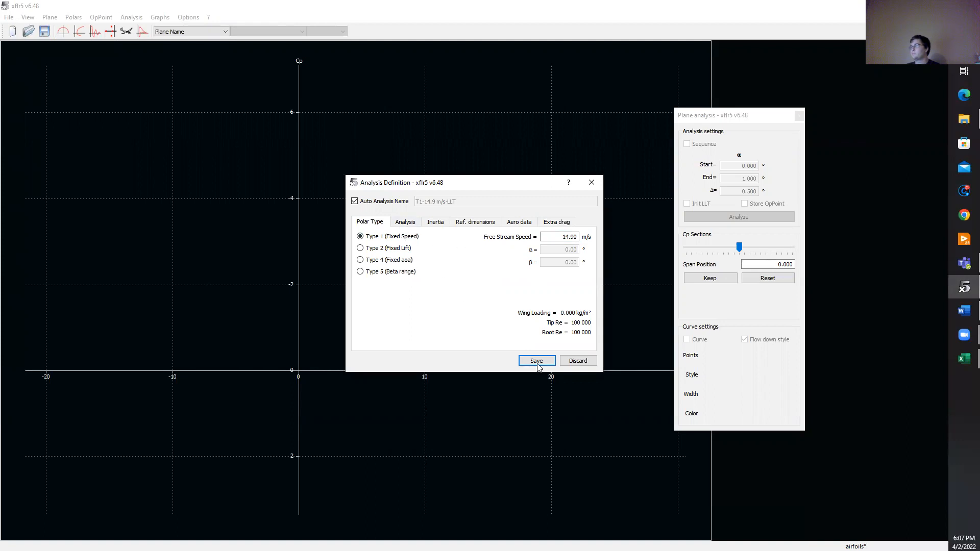
# Step: Set the analysis method to Ring vortex (VLM2) without the Viscous option and save the analysis definition
pyautogui.click(406, 222)
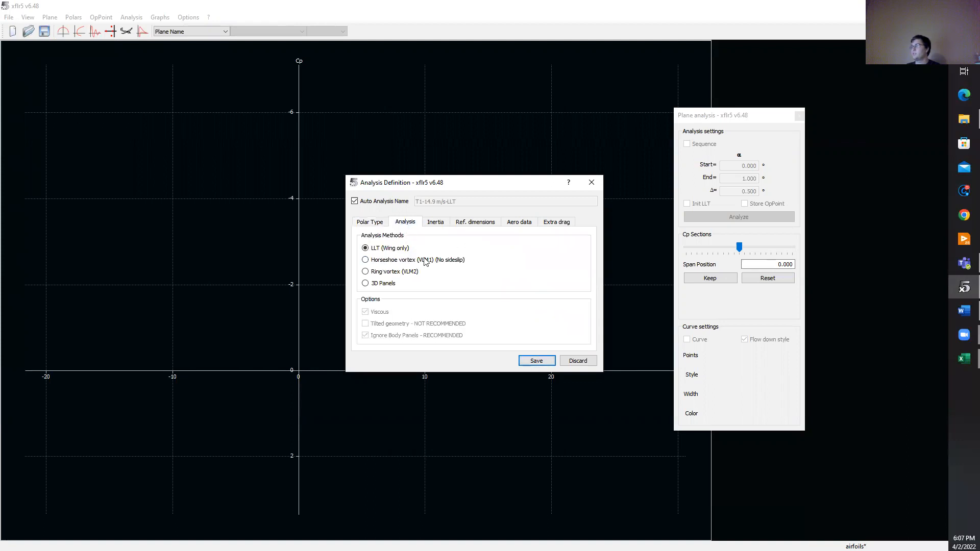
pyautogui.click(365, 272)
pyautogui.click(366, 312)
pyautogui.click(372, 223)
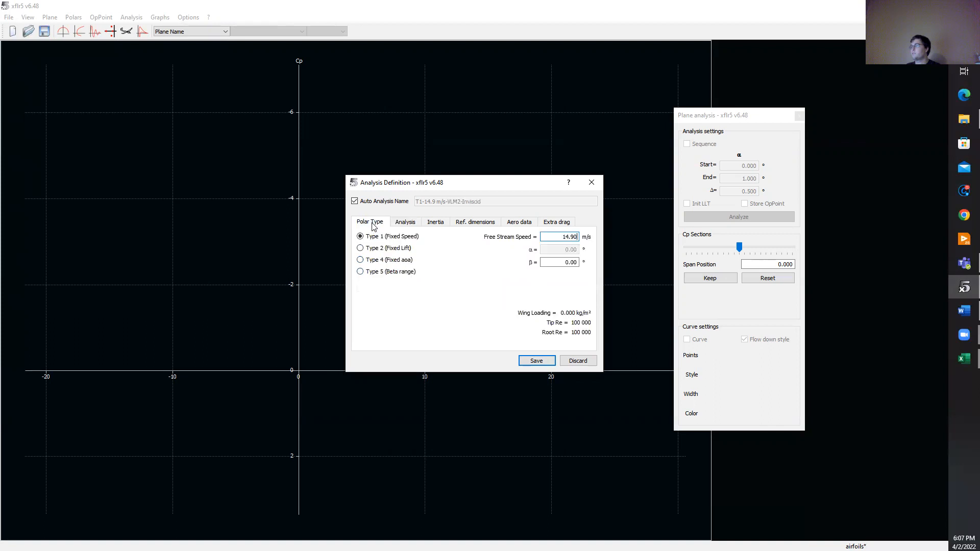
pyautogui.click(401, 225)
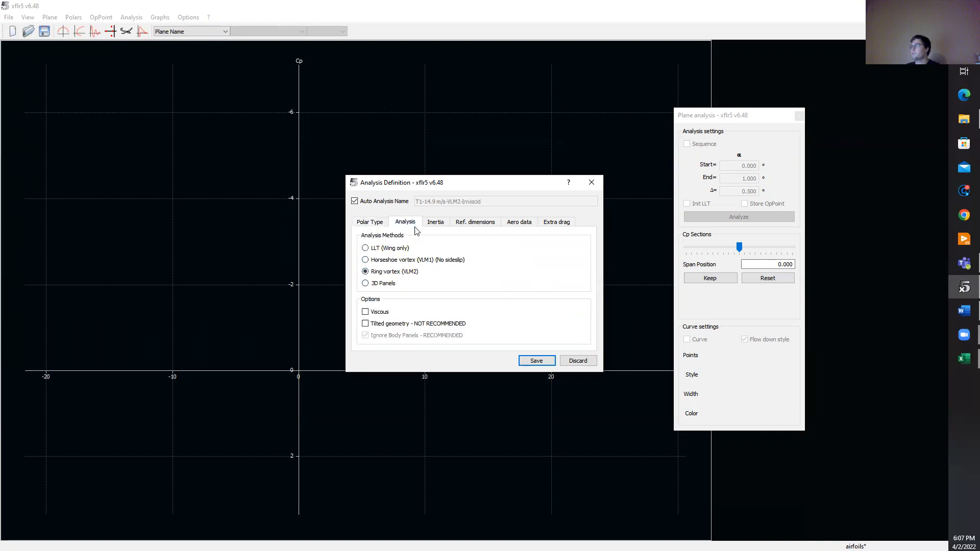
pyautogui.click(532, 361)
# Step: Run the analysis as an alpha sequence from -5° to 20° in 1° increments and display its polar graphs unobstructed
pyautogui.click(687, 144)
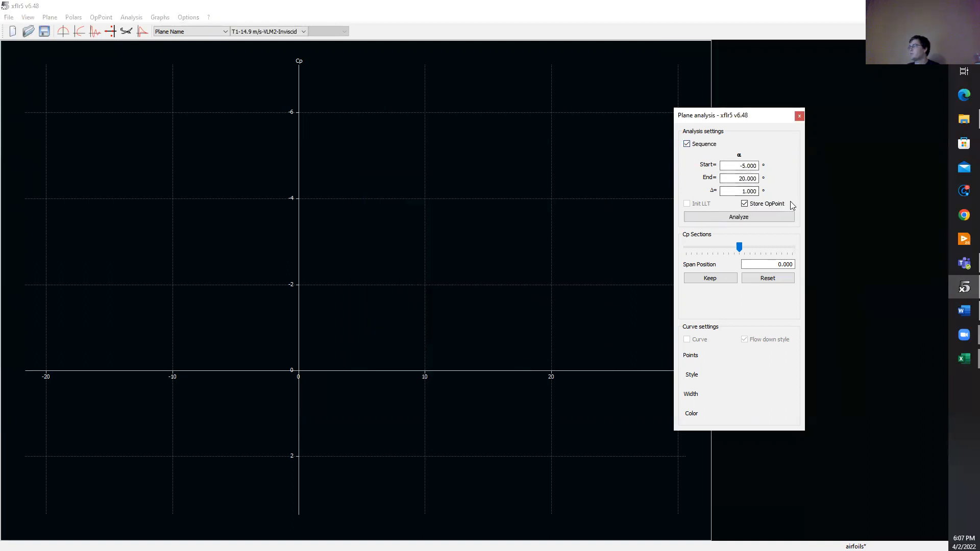
pyautogui.click(749, 218)
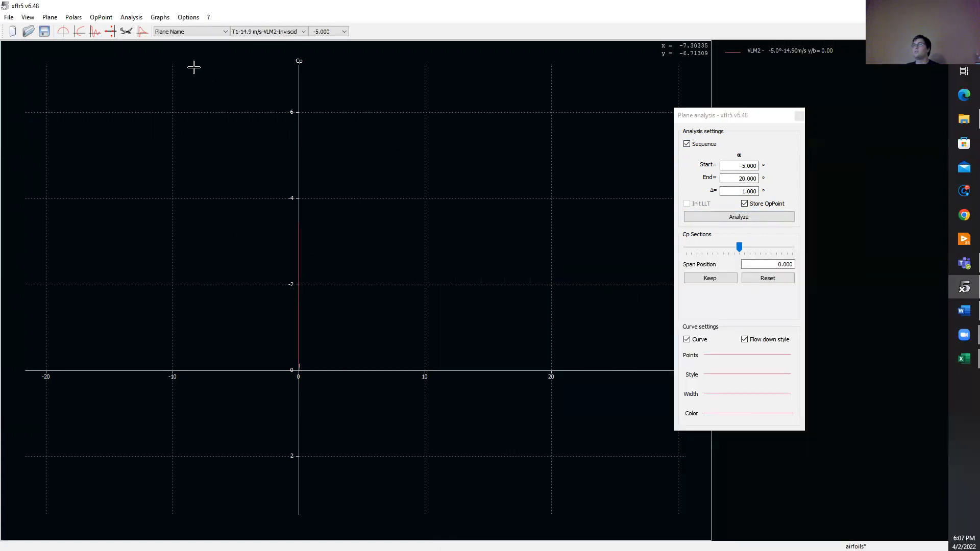
pyautogui.click(80, 33)
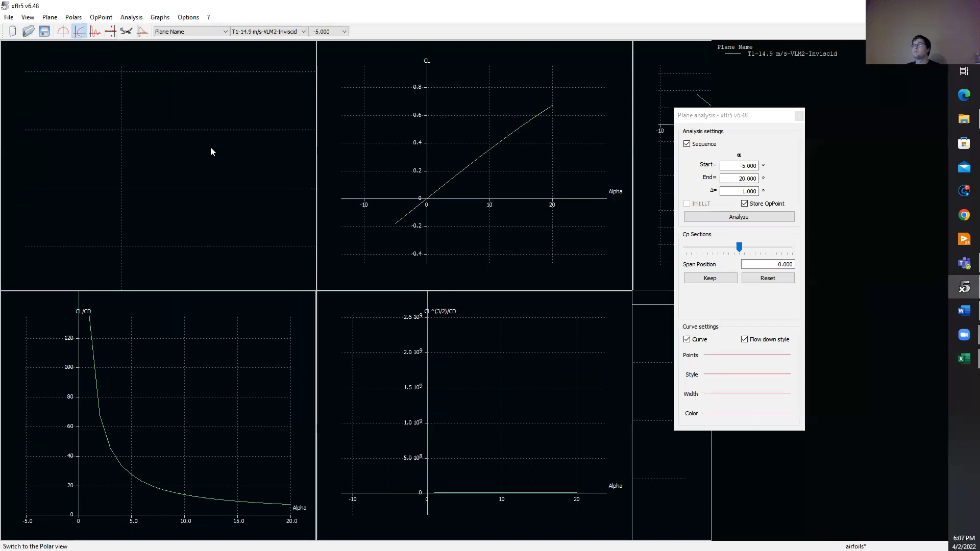
pyautogui.click(703, 122)
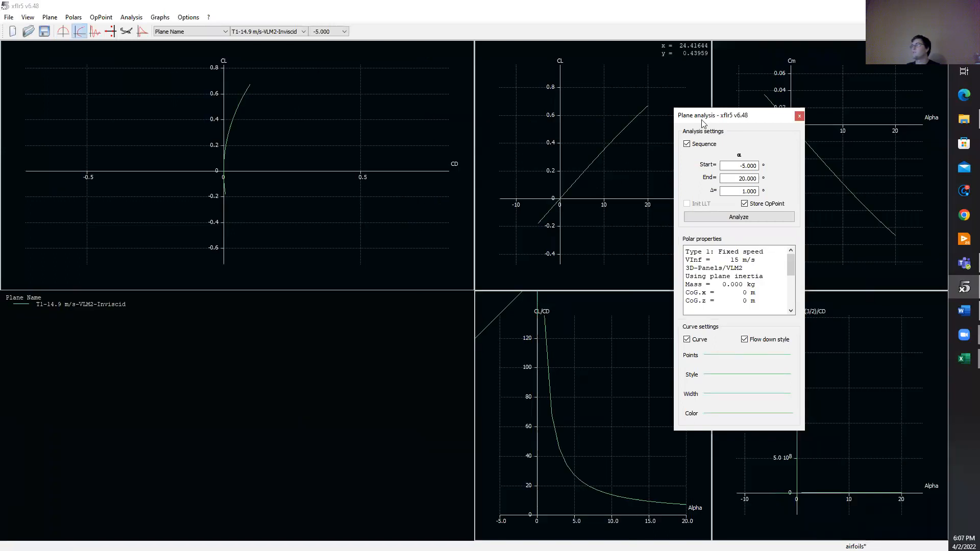
pyautogui.moveTo(703, 122); pyautogui.dragTo(199, 321)
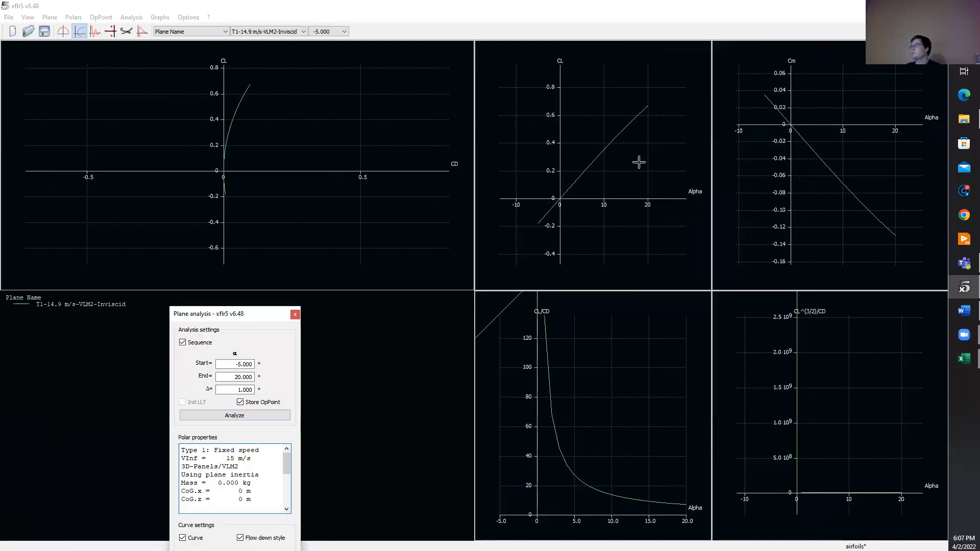
# Step: Define a new plane named 4412 without elevator or fin and open its main wing definition
pyautogui.click(47, 19)
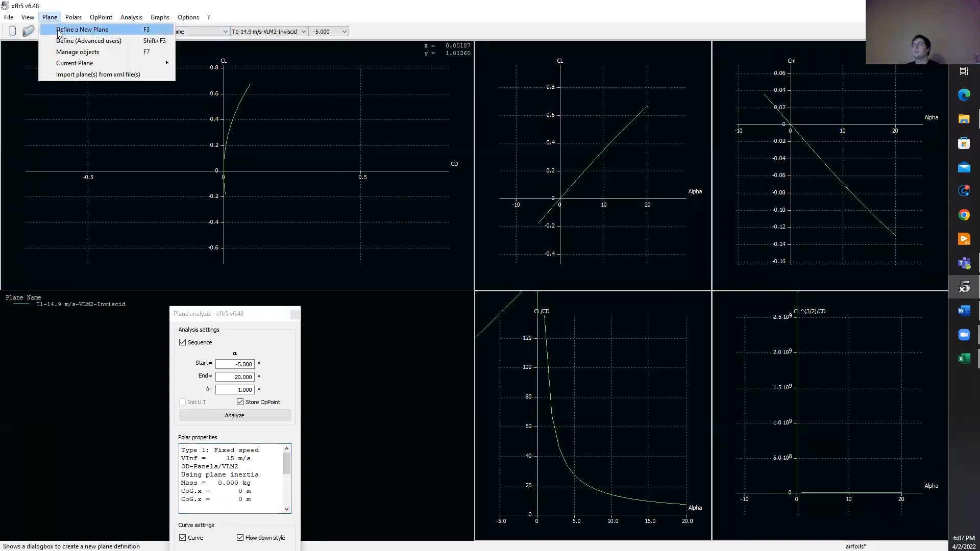
pyautogui.click(57, 29)
pyautogui.tripleClick(390, 124)
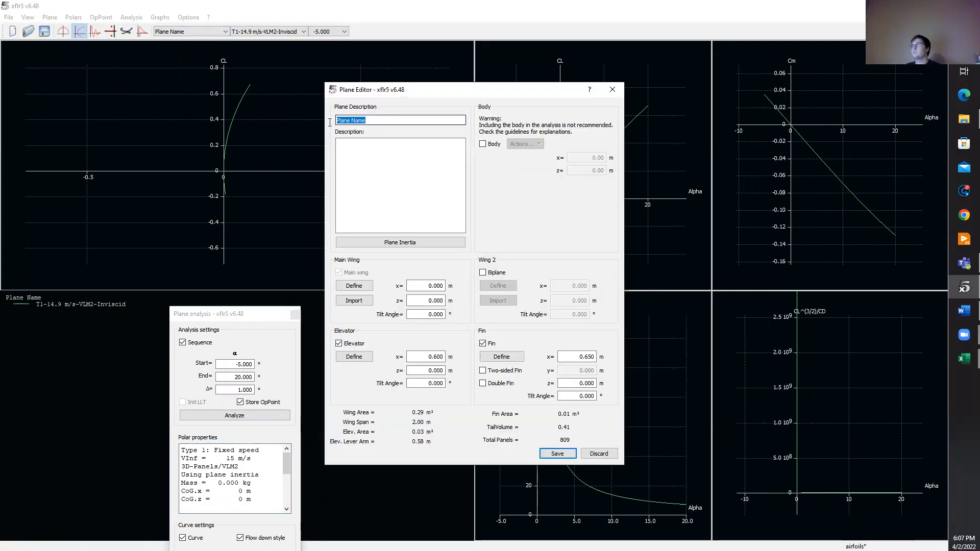
pyautogui.write('00')
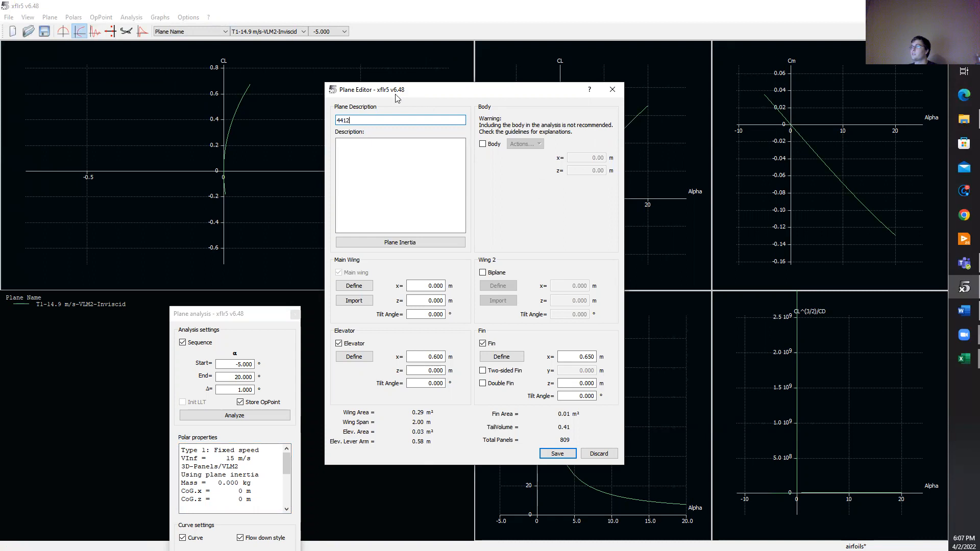
pyautogui.click(338, 344)
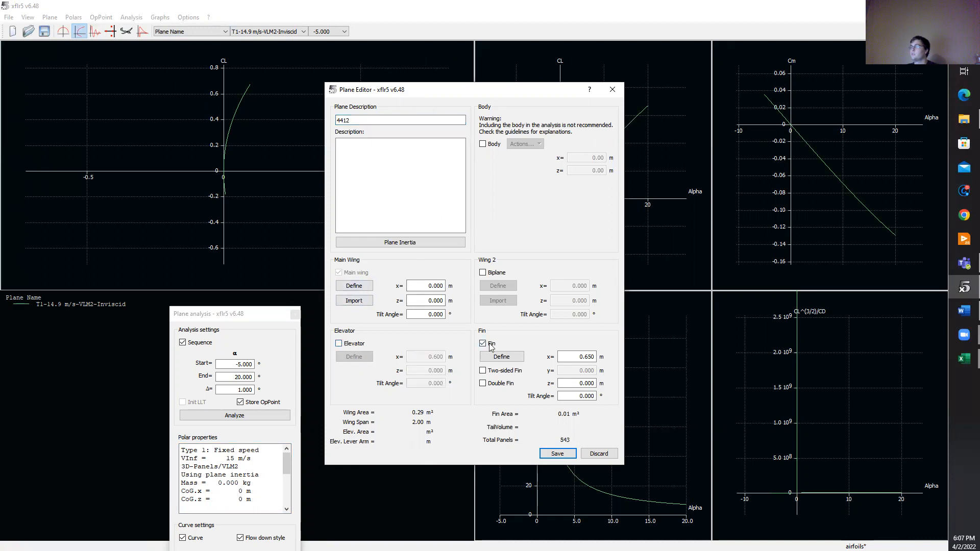
pyautogui.click(354, 286)
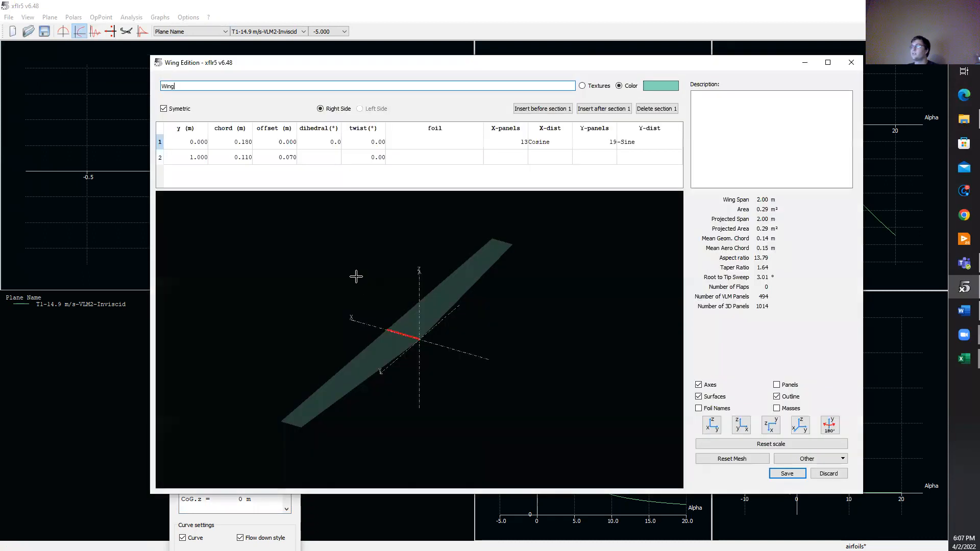
# Step: Set the 4412 wing's second section to y 0.075 m and offset 0, and both sections' chords to 0.101 m
pyautogui.doubleClick(198, 157)
pyautogui.write('0.075')
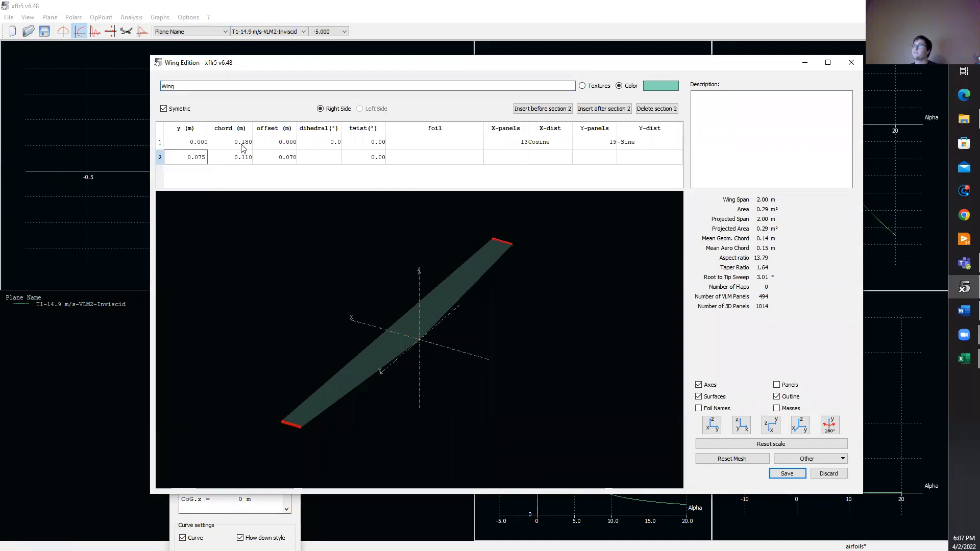
pyautogui.doubleClick(242, 143)
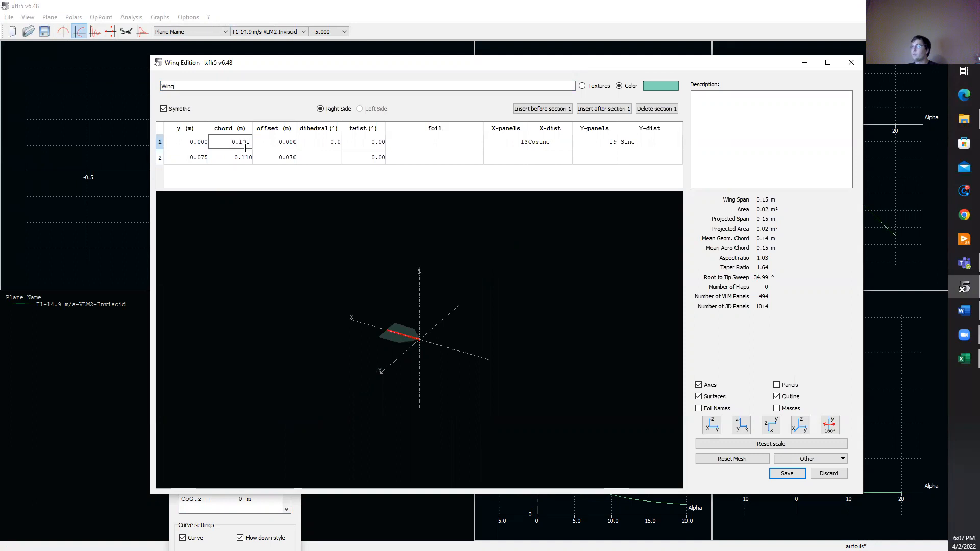
pyautogui.doubleClick(233, 160)
pyautogui.write('0')
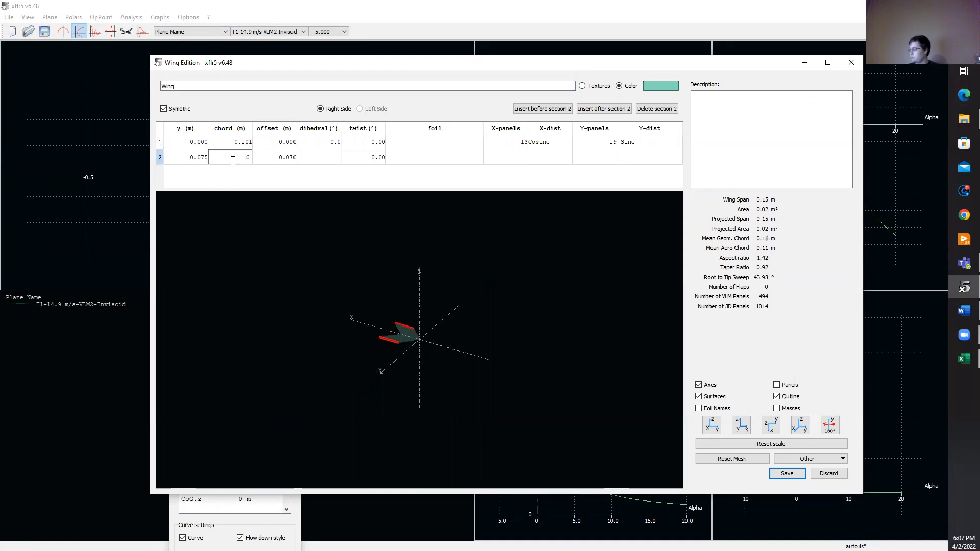
pyautogui.doubleClick(285, 157)
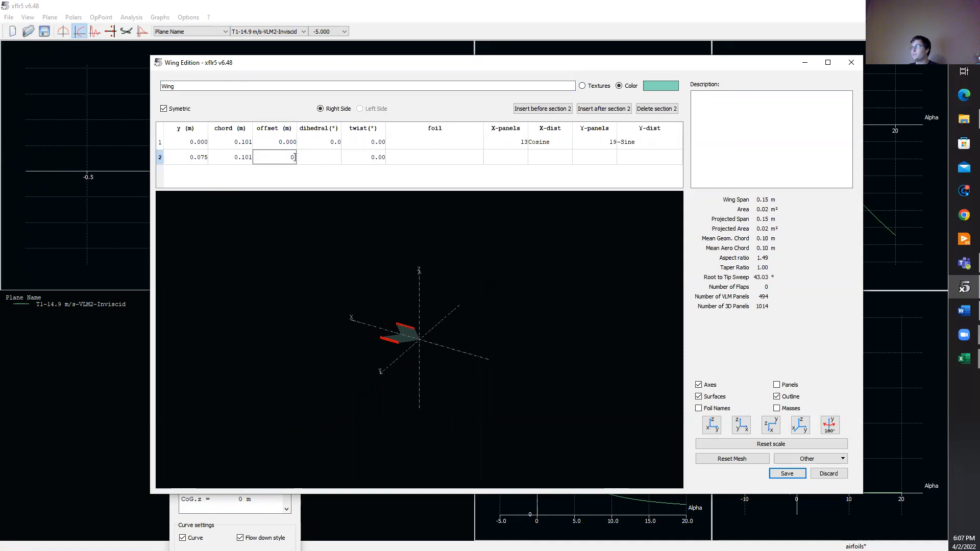
# Step: Assign the NACA 4412 foil to both wing sections
pyautogui.click(424, 143)
pyautogui.click(423, 142)
pyautogui.click(423, 157)
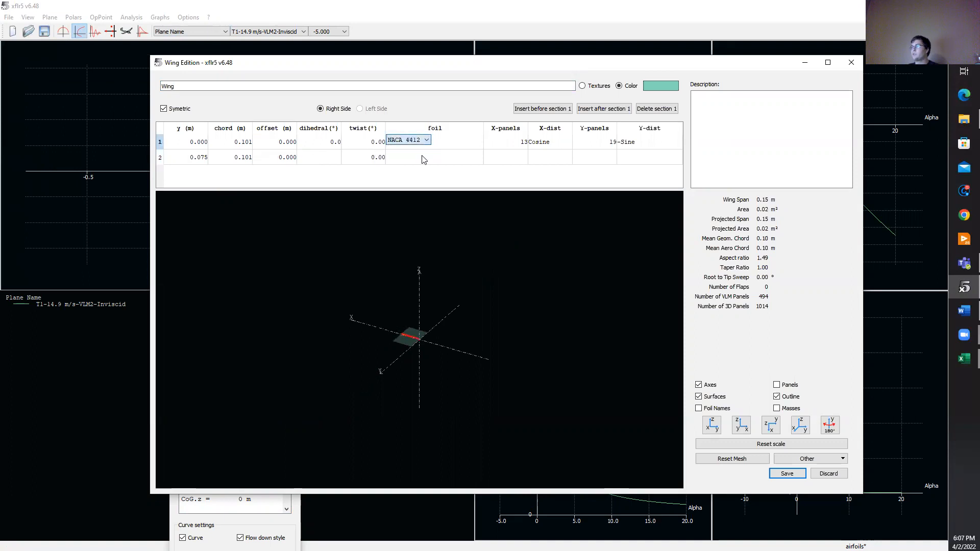
pyautogui.click(423, 157)
pyautogui.click(423, 158)
pyautogui.click(423, 173)
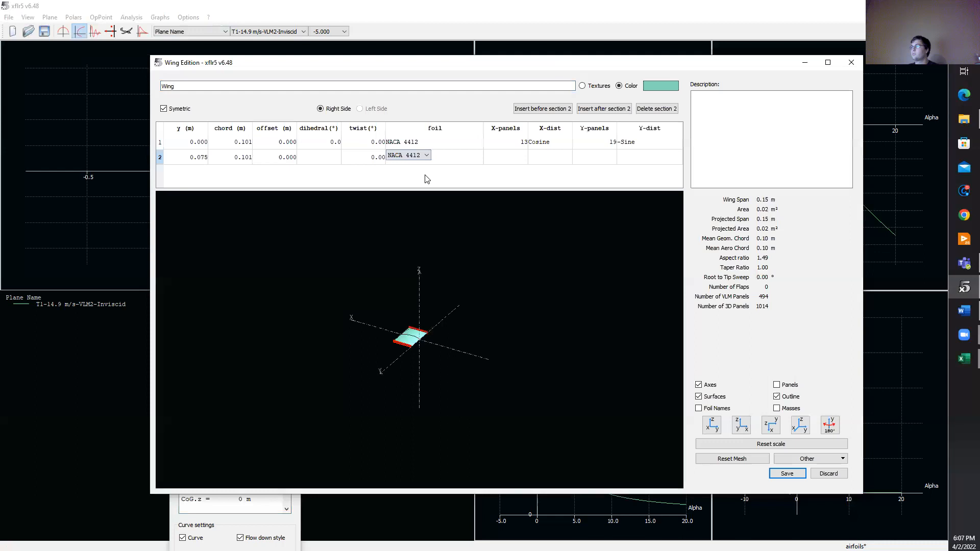
# Step: Set the 4412 wing's X-panels and Y-panels to 20 each, and save the wing and the plane
pyautogui.doubleClick(521, 142)
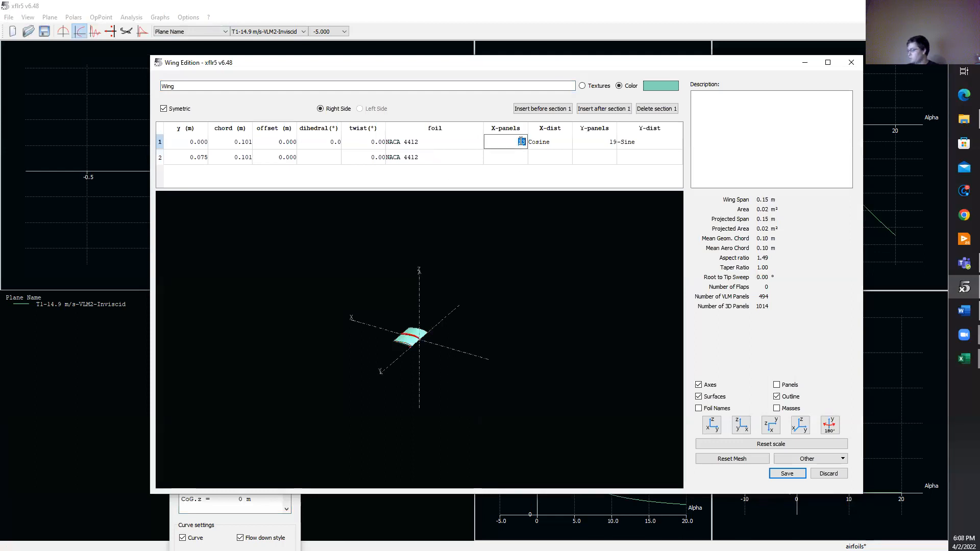
pyautogui.doubleClick(585, 141)
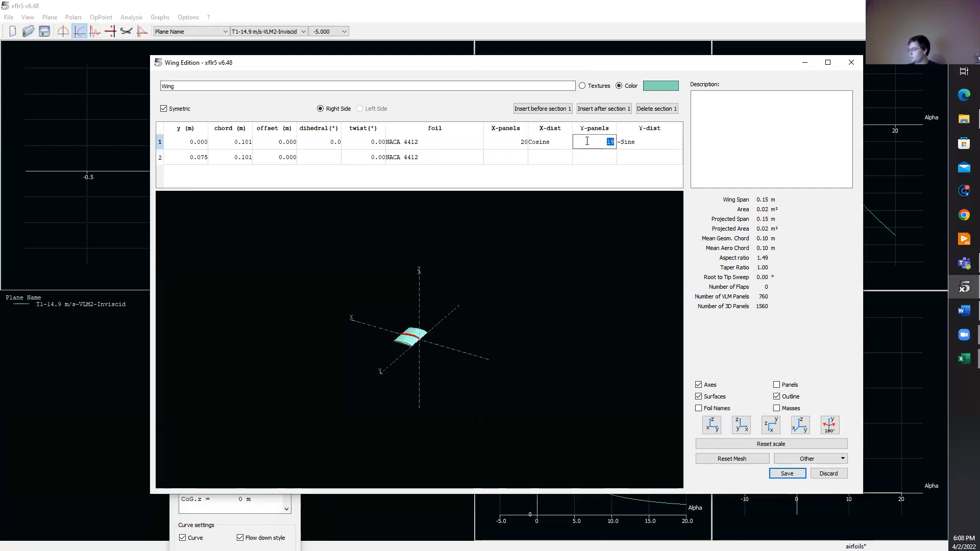
pyautogui.write('20')
pyautogui.click(582, 184)
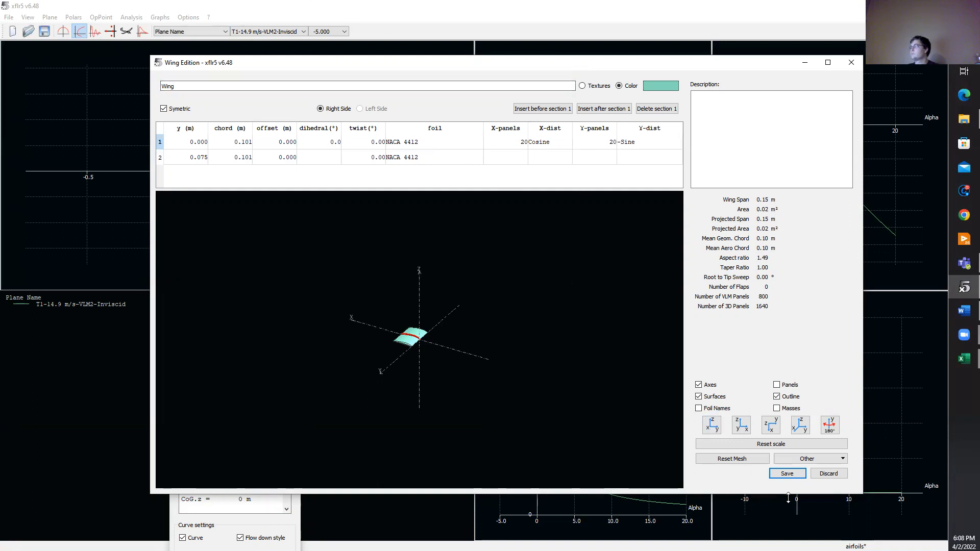
pyautogui.click(788, 474)
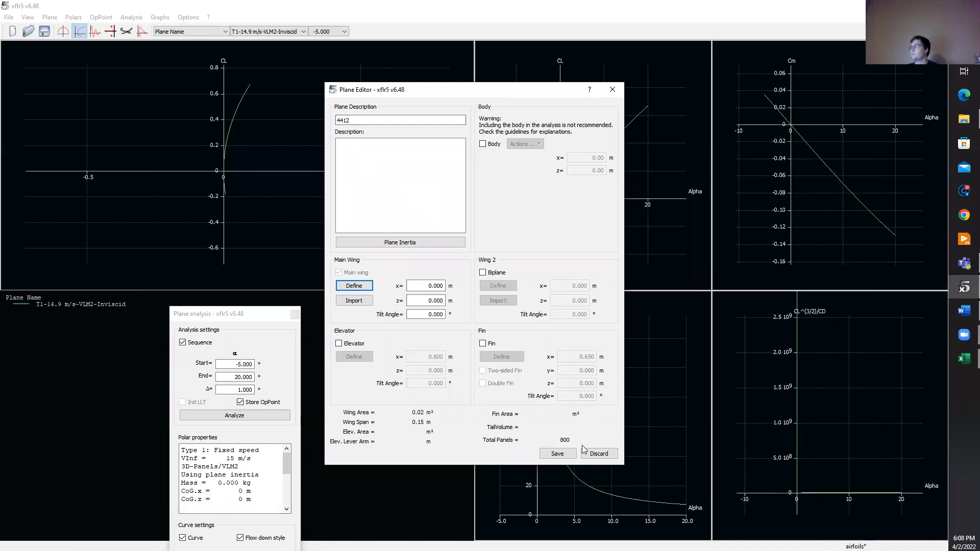
pyautogui.click(564, 456)
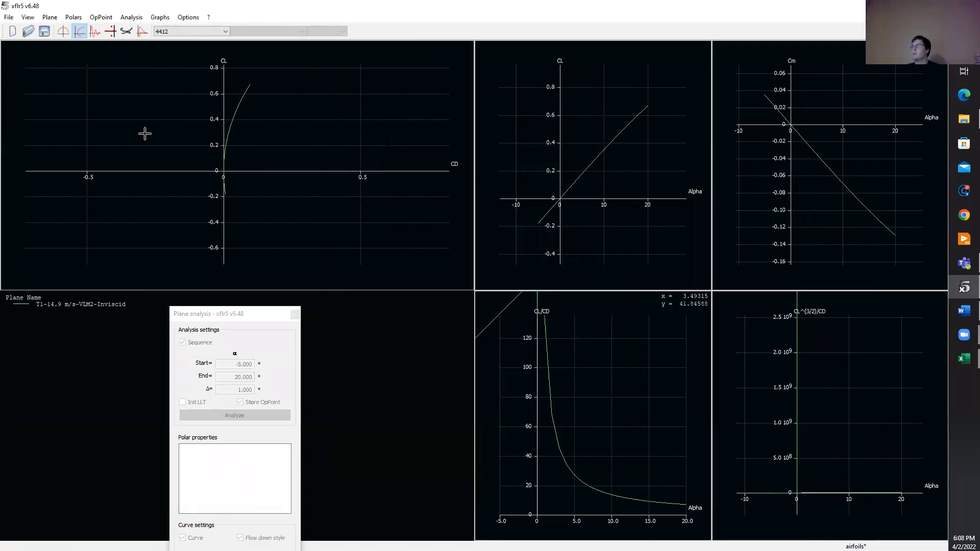
# Step: Inspect the shape of the 4412 wing in the 3D view
pyautogui.click(125, 33)
pyautogui.moveTo(388, 295); pyautogui.dragTo(428, 247)
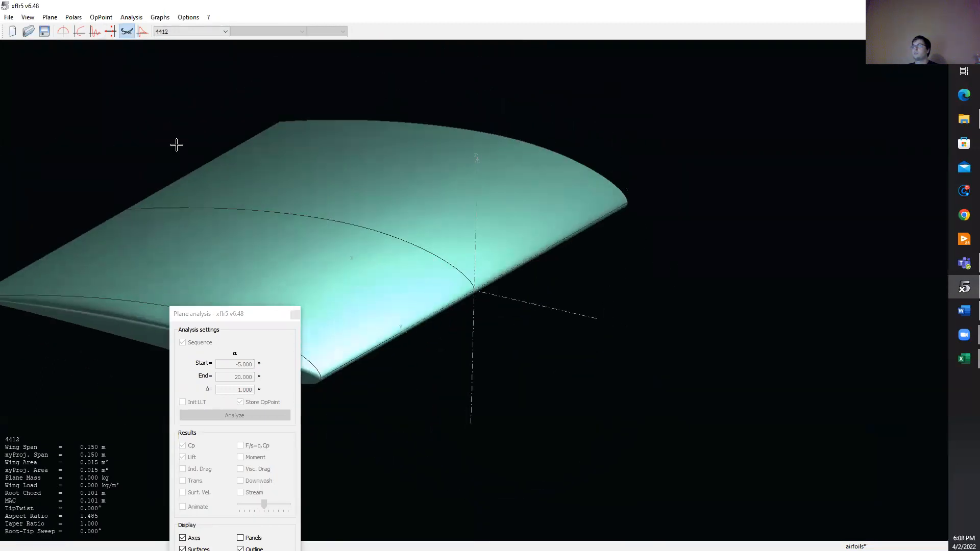
# Step: Define a fixed-speed, inviscid ring vortex (VLM2) analysis at 14.9 m/s for the 4412 wing
pyautogui.click(249, 314)
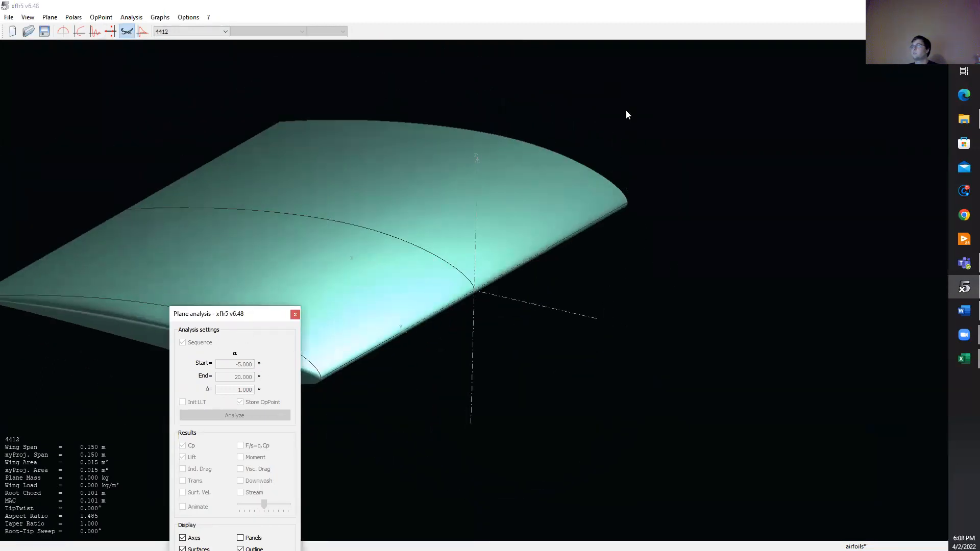
pyautogui.moveTo(628, 115); pyautogui.dragTo(632, 111)
pyautogui.click(131, 17)
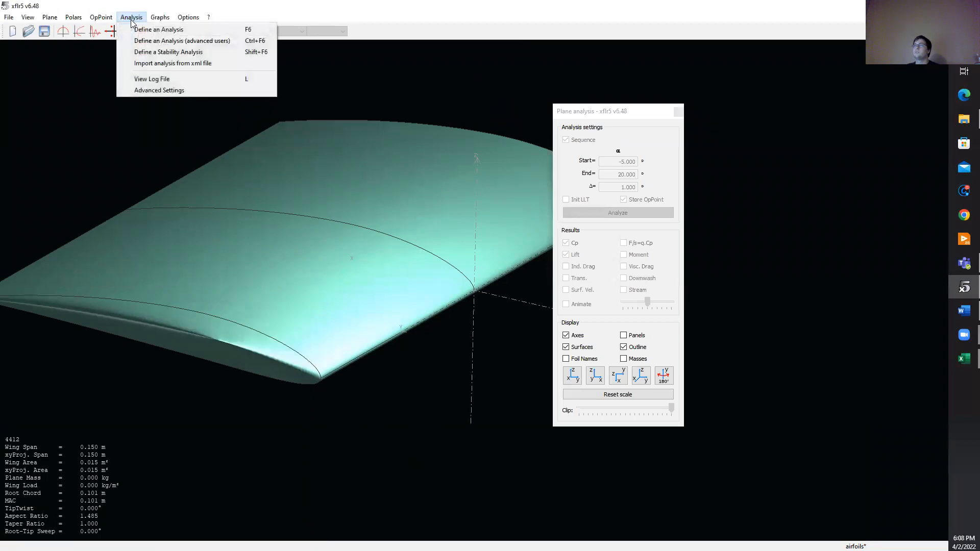
pyautogui.click(168, 32)
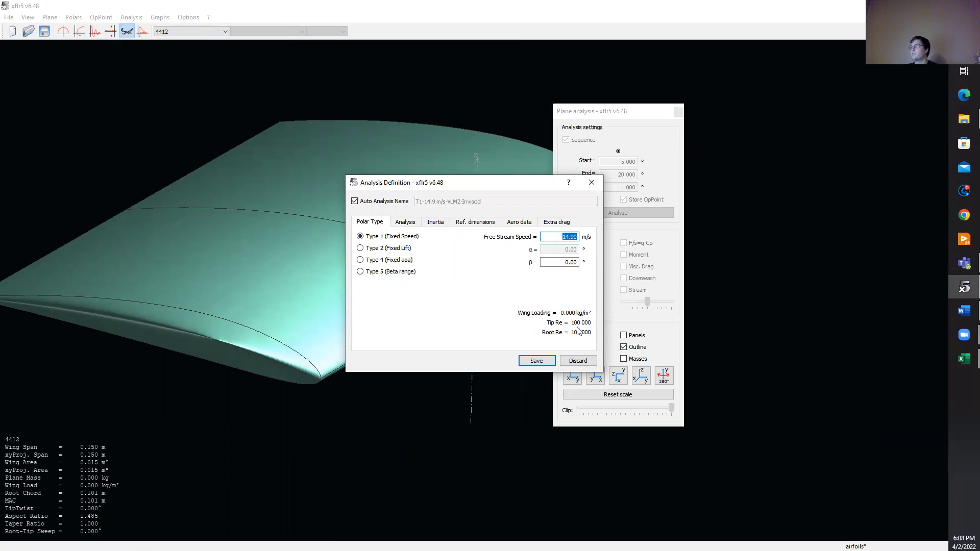
pyautogui.click(405, 222)
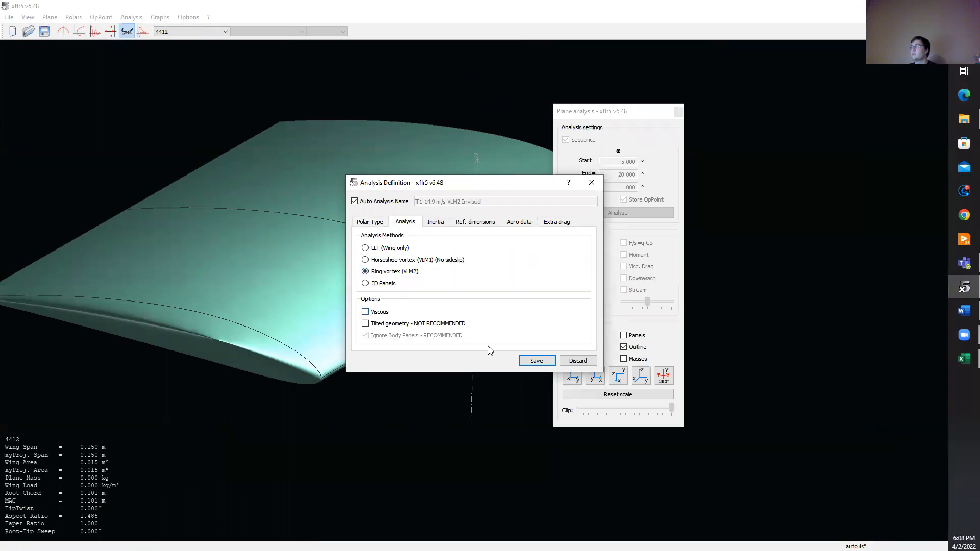
pyautogui.click(536, 361)
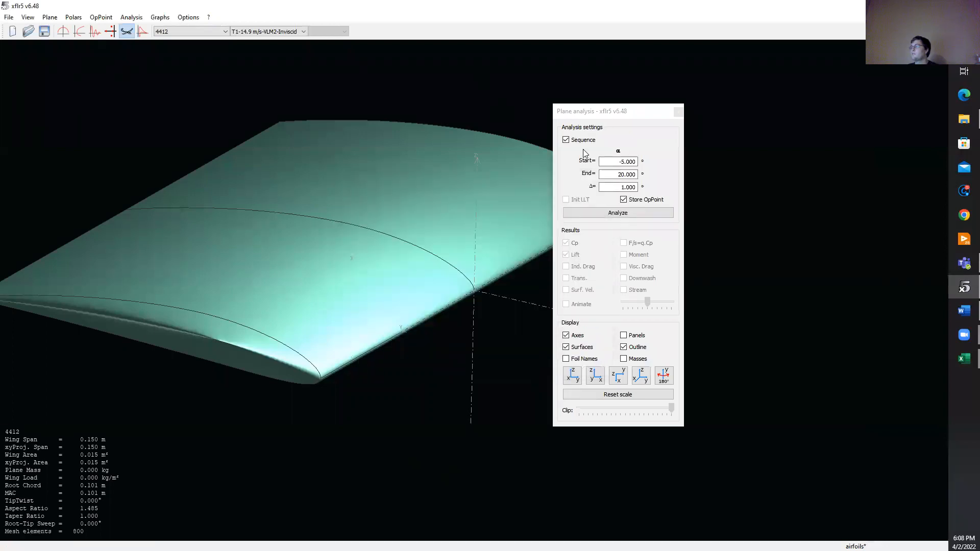
# Step: Analyze the 4412 wing from -5° to 20° alpha in 1° increments and show the polar graphs unobstructed
pyautogui.click(621, 213)
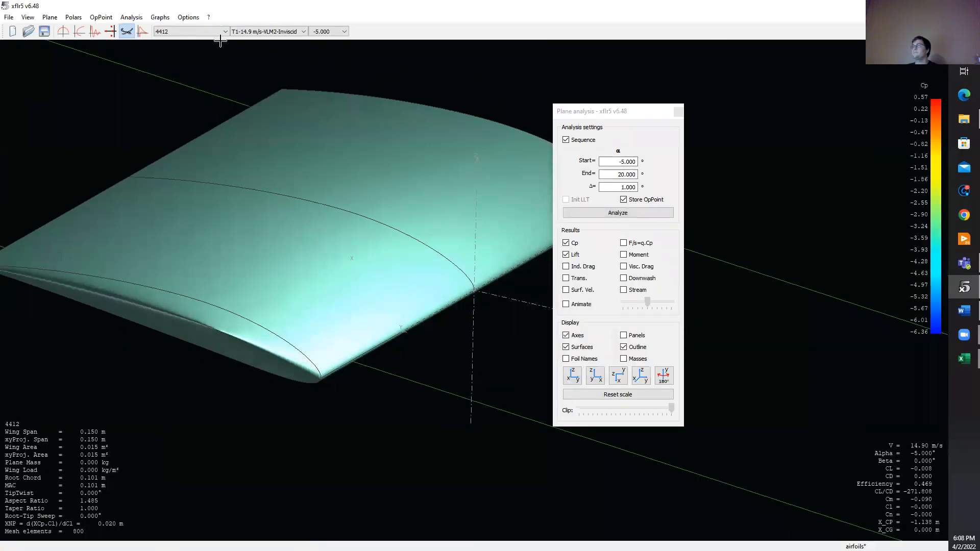
pyautogui.click(143, 31)
pyautogui.click(95, 31)
pyautogui.click(80, 32)
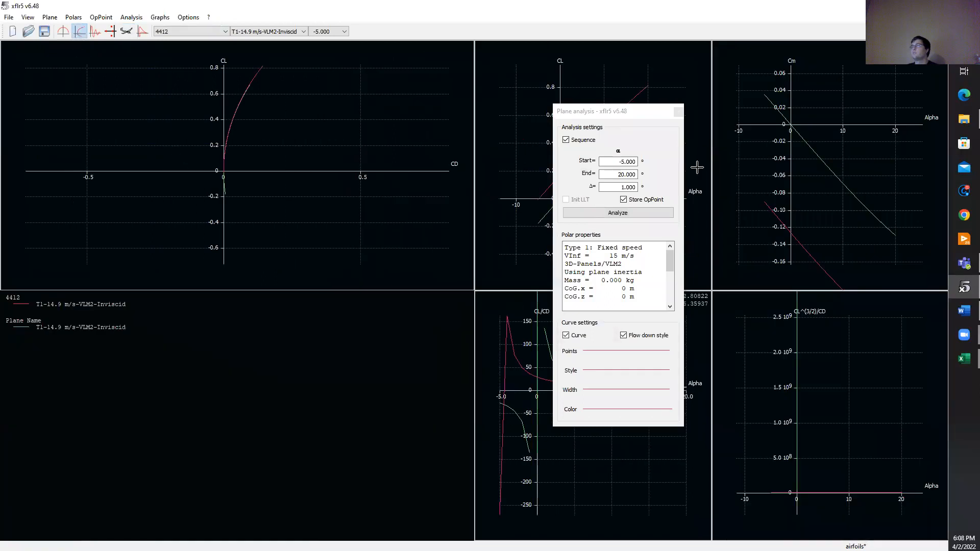
pyautogui.click(626, 115)
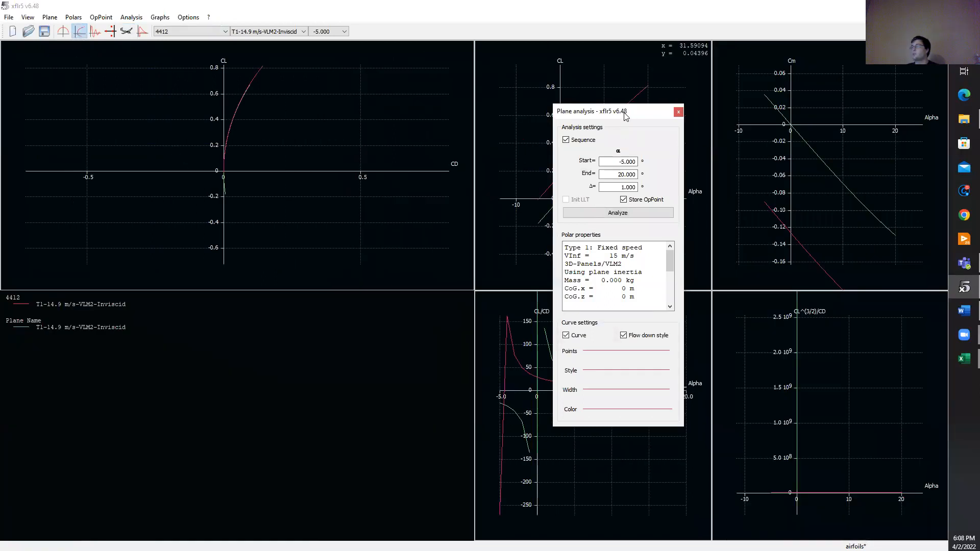
pyautogui.moveTo(626, 115); pyautogui.dragTo(297, 368)
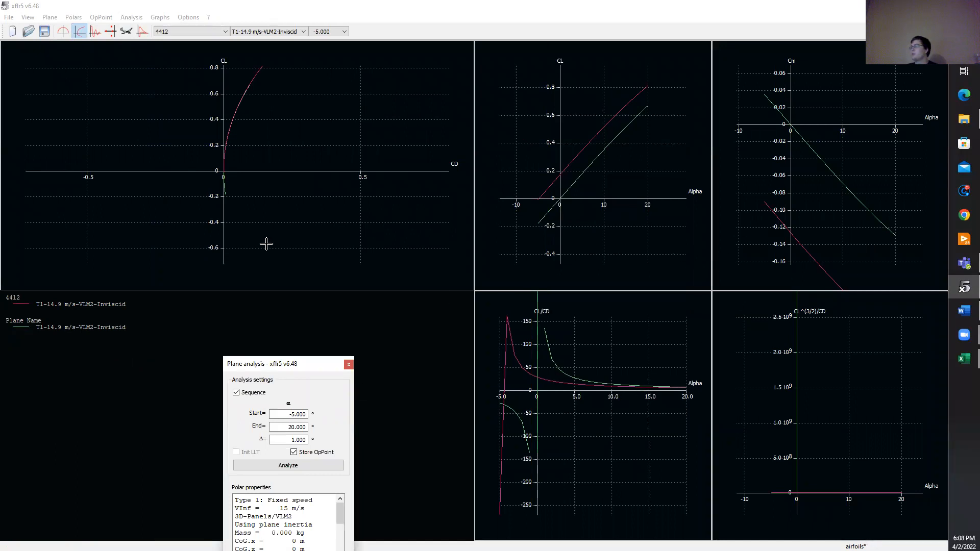
# Step: Export all wing polars to the NACA 0012 + 4412 folder inside XFLER 5
pyautogui.click(133, 19)
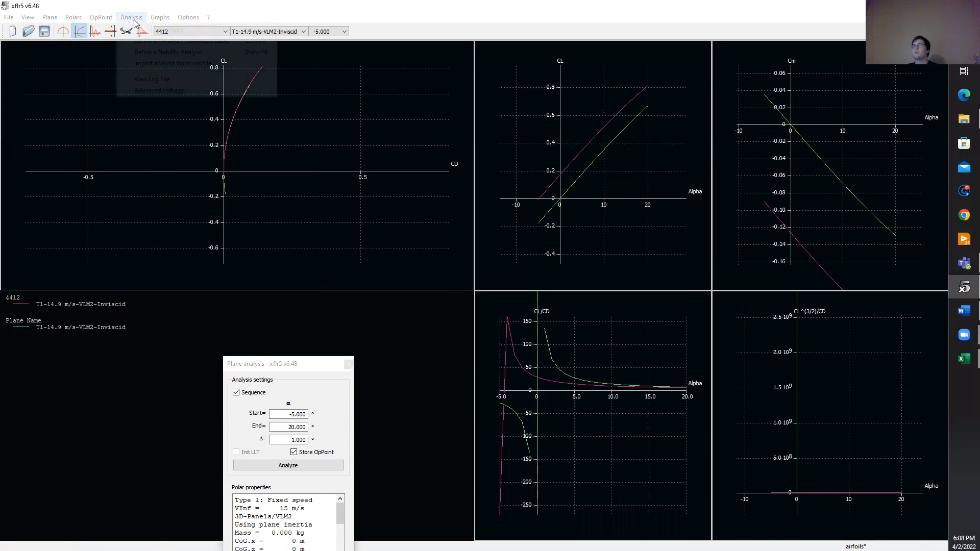
pyautogui.moveTo(108, 20)
pyautogui.moveTo(69, 19)
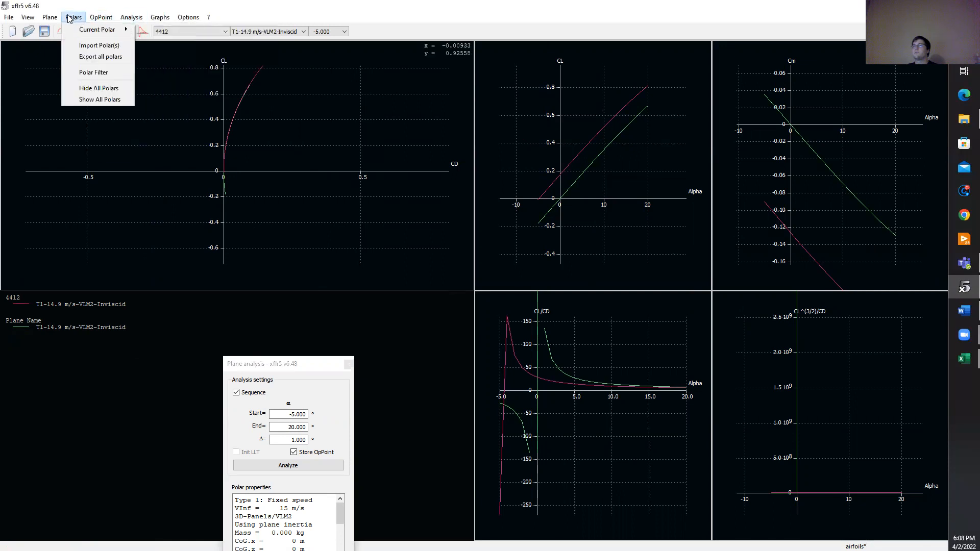
pyautogui.click(116, 58)
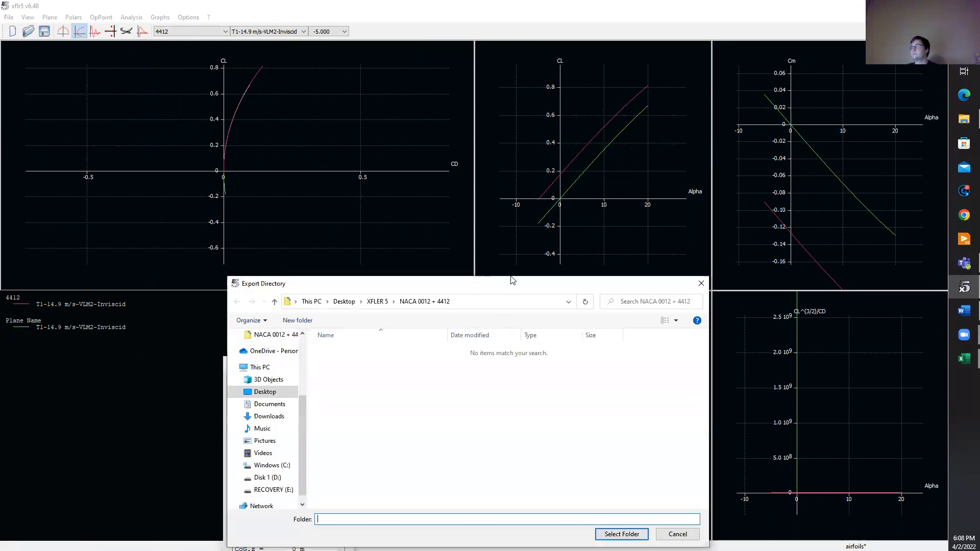
pyautogui.moveTo(513, 280); pyautogui.dragTo(561, 182)
pyautogui.click(426, 203)
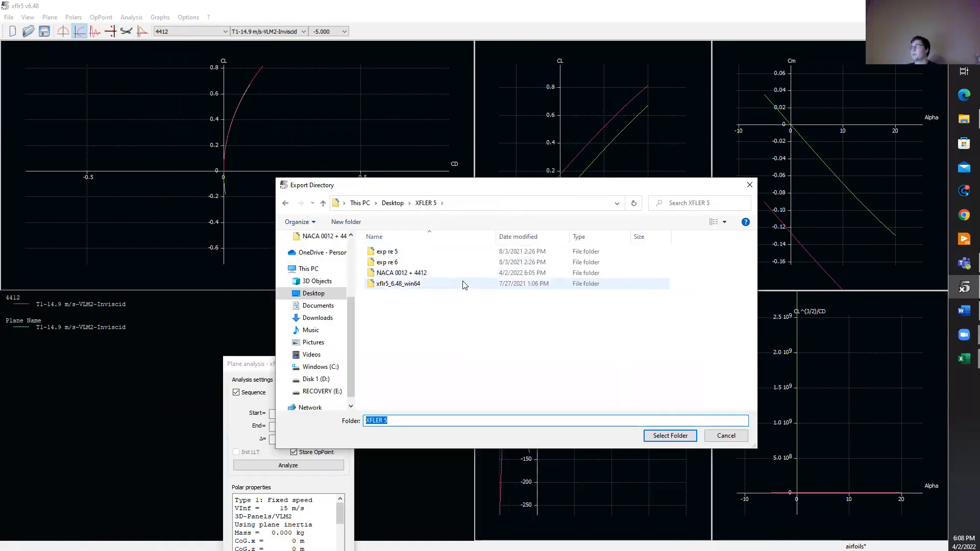
pyautogui.click(434, 274)
pyautogui.click(670, 436)
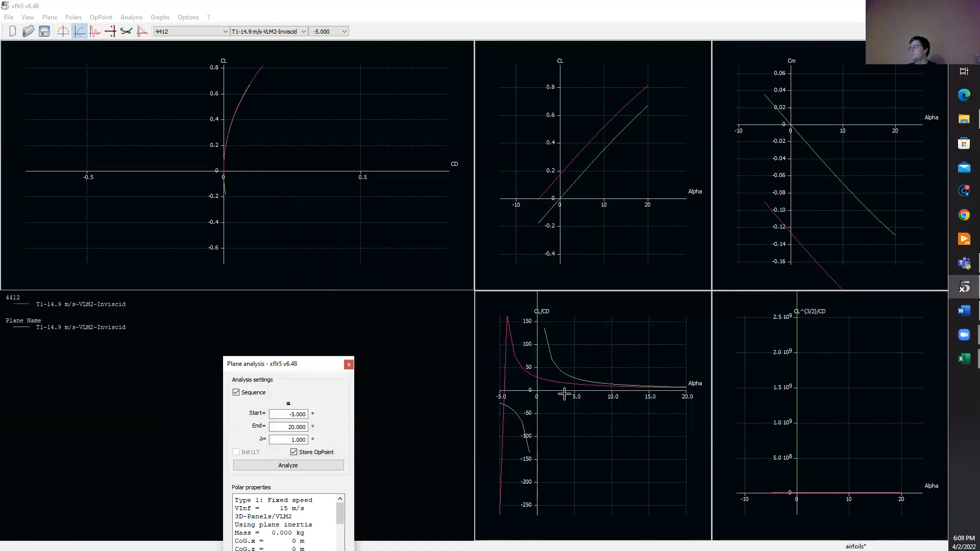
# Step: Open the exported Plane Name and 4412 T1-14_9 m_s-VLM2-Inviscid files from the NACA 0012 + 4412 folder in Excel
pyautogui.click(963, 119)
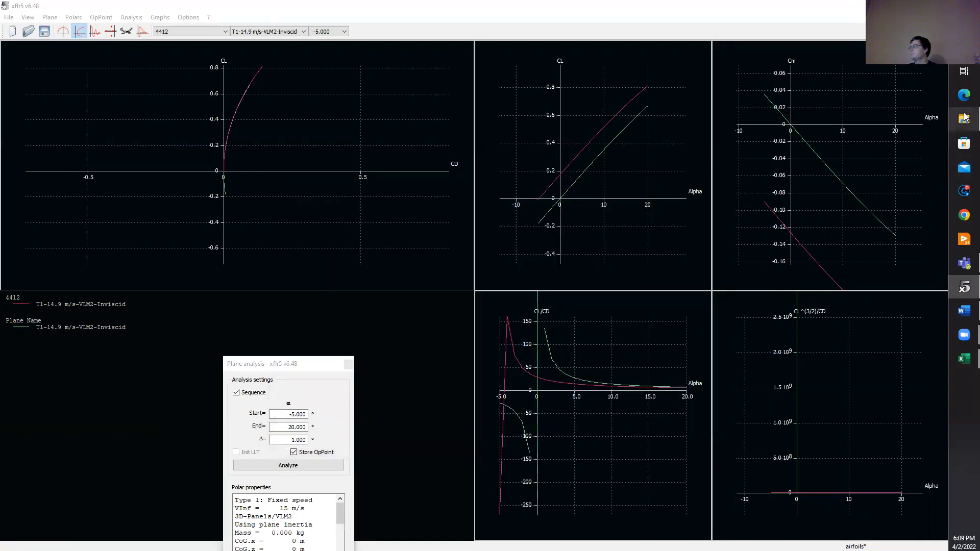
pyautogui.click(390, 282)
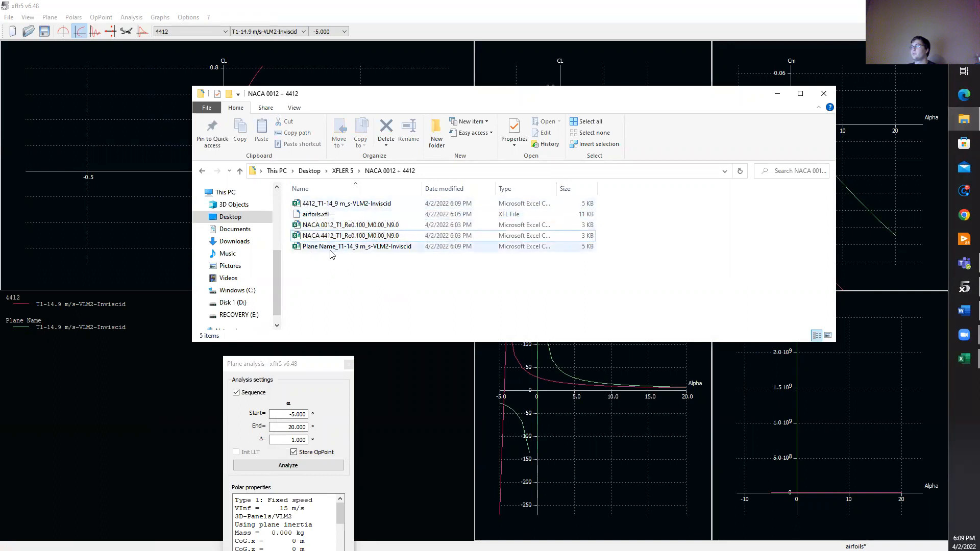
pyautogui.doubleClick(417, 247)
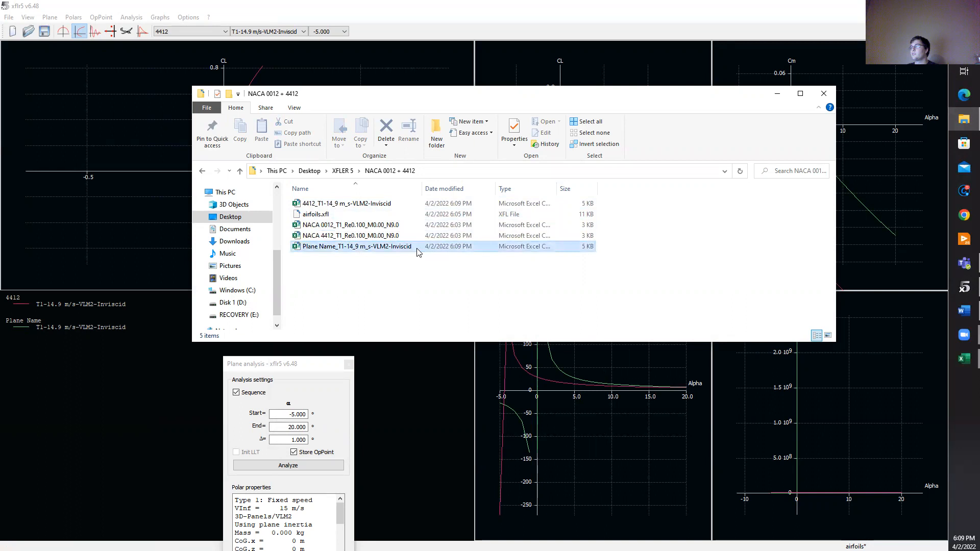
pyautogui.click(351, 204)
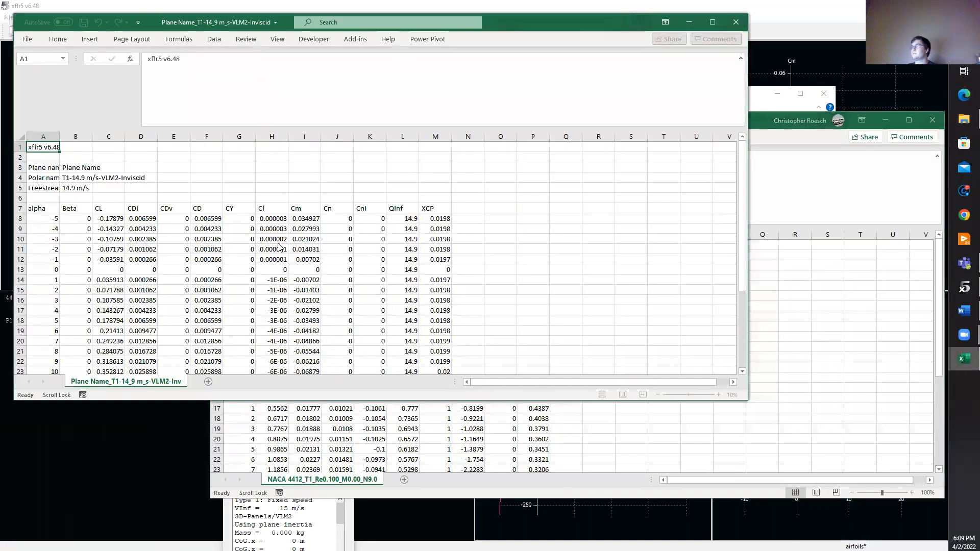
# Step: Examine the plane name and the alpha, CL and CD columns in the 4412 wing workbook, and minimize it
pyautogui.click(94, 179)
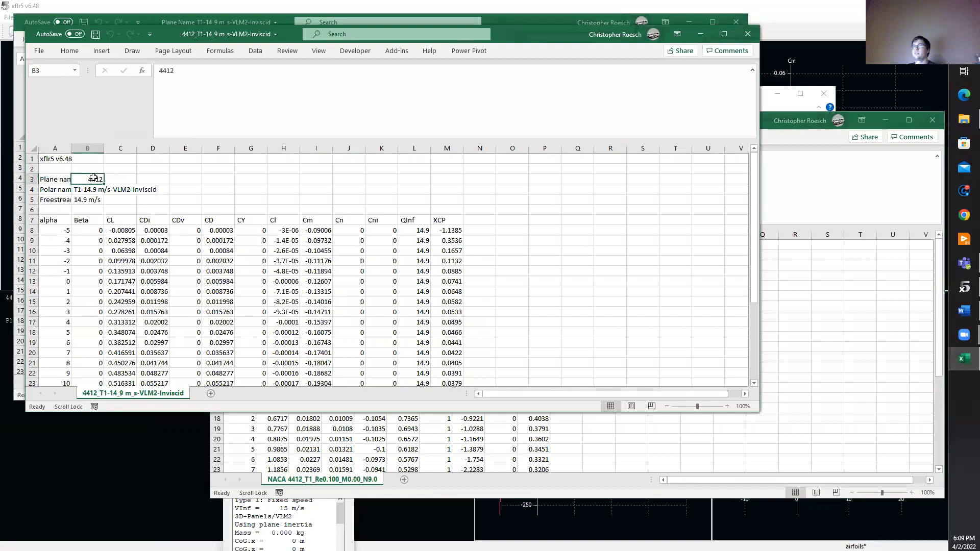
pyautogui.scroll(-1, 199, 285)
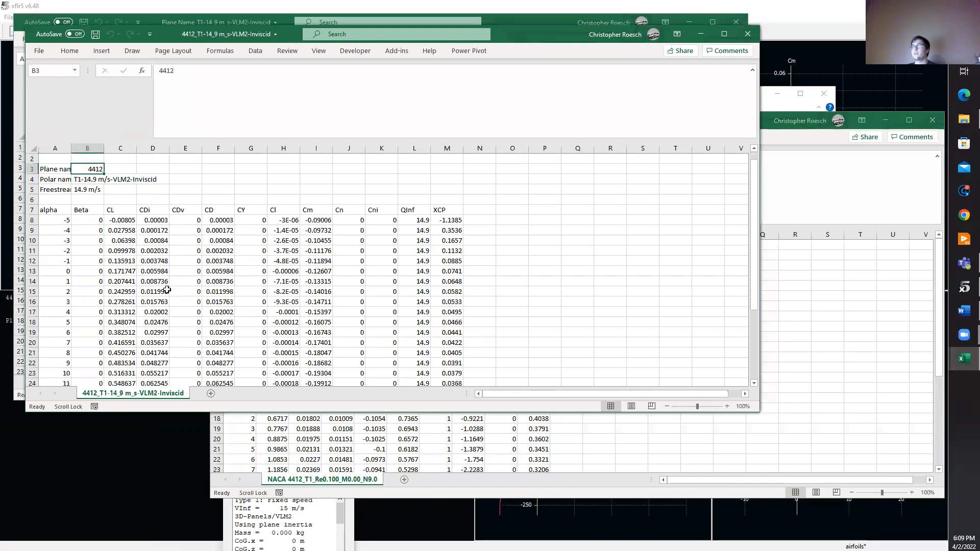
pyautogui.moveTo(52, 216); pyautogui.dragTo(60, 339)
pyautogui.click(61, 271)
pyautogui.scroll(-6, 58, 247)
pyautogui.scroll(5, 66, 252)
pyautogui.scroll(1, 73, 257)
pyautogui.moveTo(127, 225); pyautogui.dragTo(129, 383)
pyautogui.scroll(-2, 128, 285)
pyautogui.scroll(2, 122, 291)
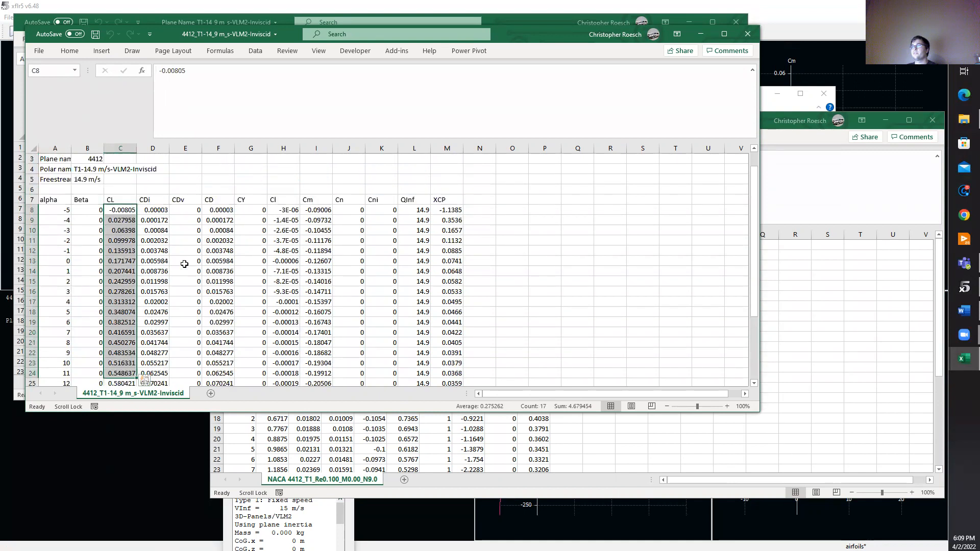
pyautogui.moveTo(218, 209); pyautogui.dragTo(220, 353)
pyautogui.click(229, 313)
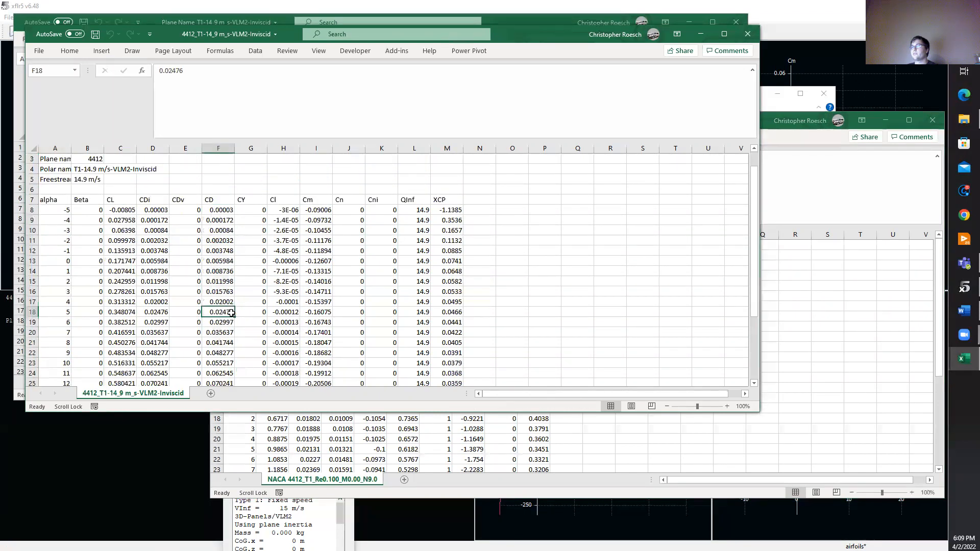
pyautogui.click(542, 243)
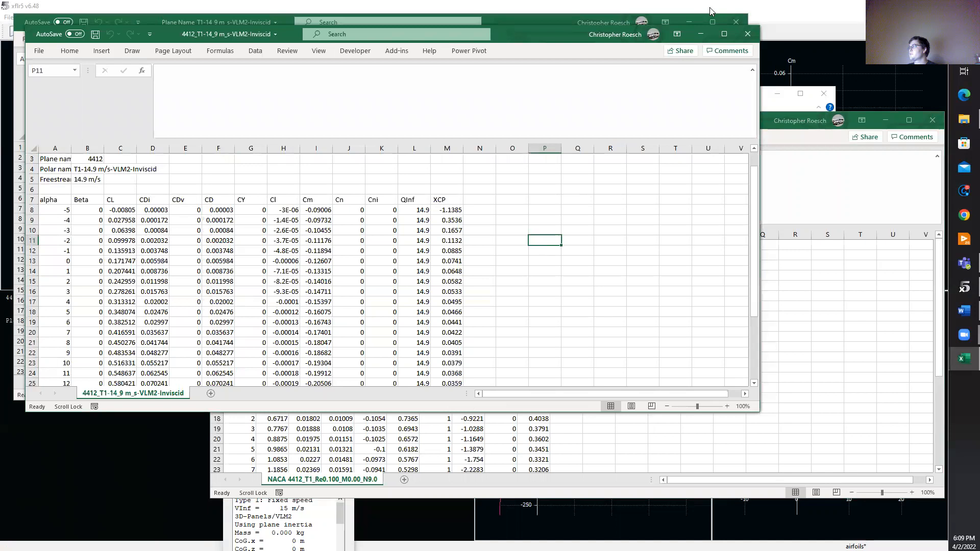
pyautogui.click(701, 34)
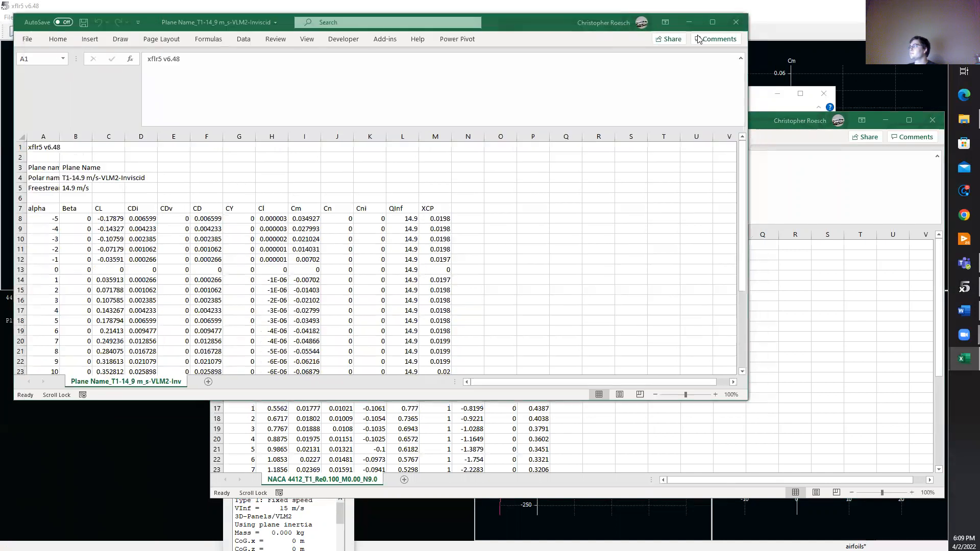
# Step: Replace the plane name in cell B3 of the other wing's workbook with 0012
pyautogui.click(134, 180)
pyautogui.click(90, 169)
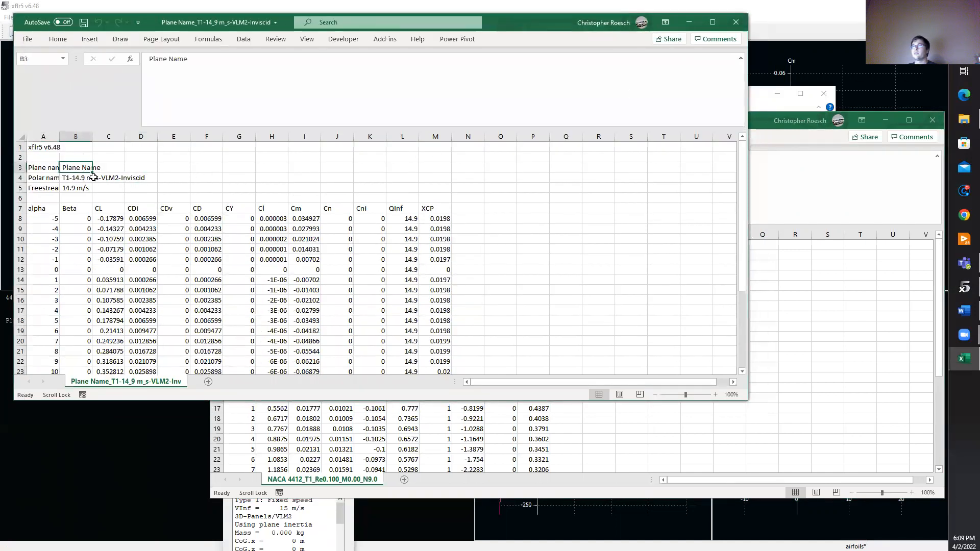
pyautogui.moveTo(190, 74); pyautogui.dragTo(144, 87)
pyautogui.click(244, 105)
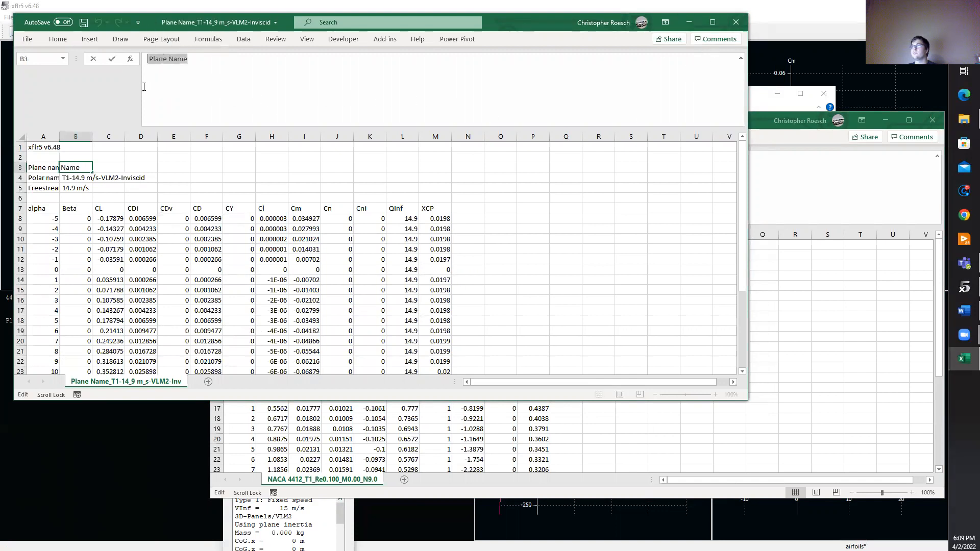
pyautogui.write('0012')
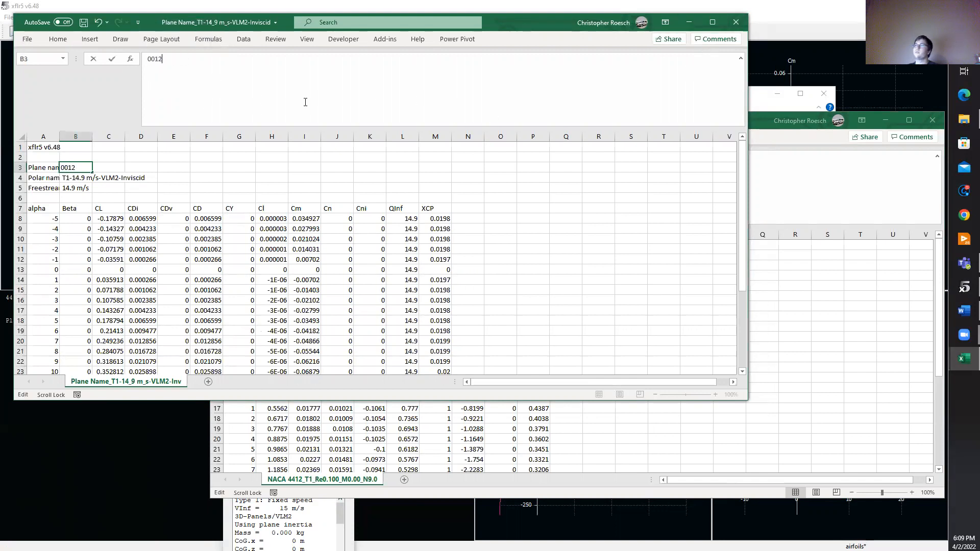
pyautogui.click(269, 169)
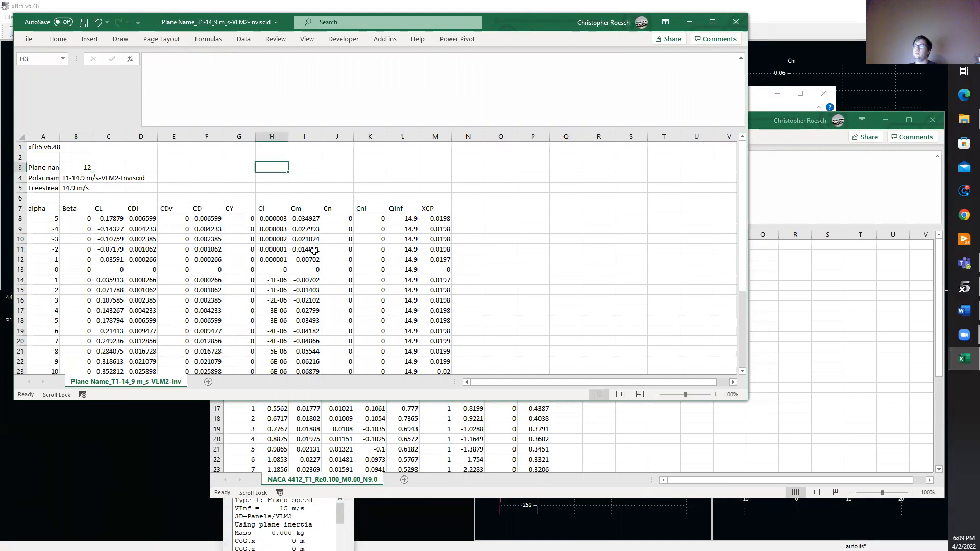
# Step: Review the alpha, CL and CD columns of the 0012 wing data
pyautogui.scroll(-2, 164, 250)
pyautogui.moveTo(43, 198); pyautogui.dragTo(43, 300)
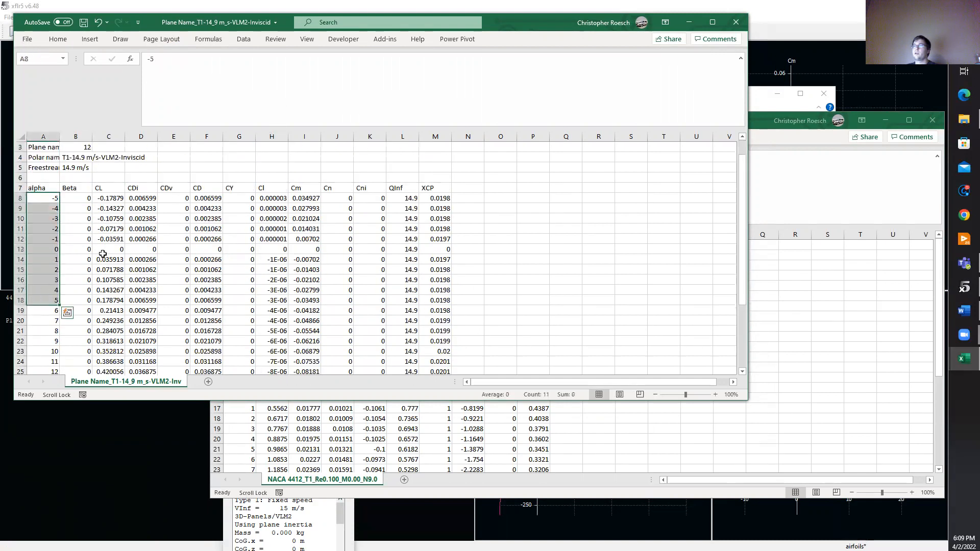
pyautogui.moveTo(109, 197); pyautogui.dragTo(110, 300)
pyautogui.moveTo(207, 198); pyautogui.dragTo(207, 290)
# Step: Insert an empty scatter chart in the 0012 wing workbook and move it beside the data columns
pyautogui.click(522, 198)
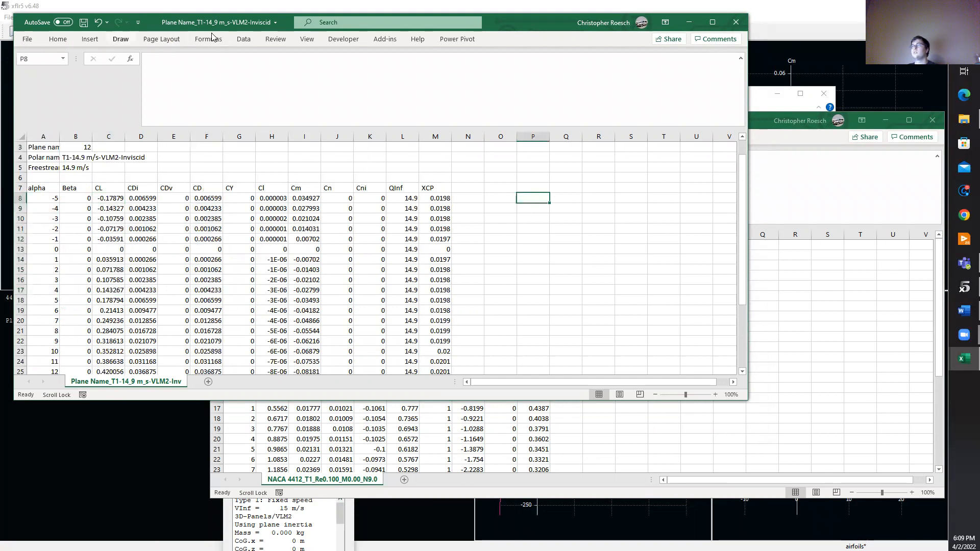
pyautogui.click(90, 39)
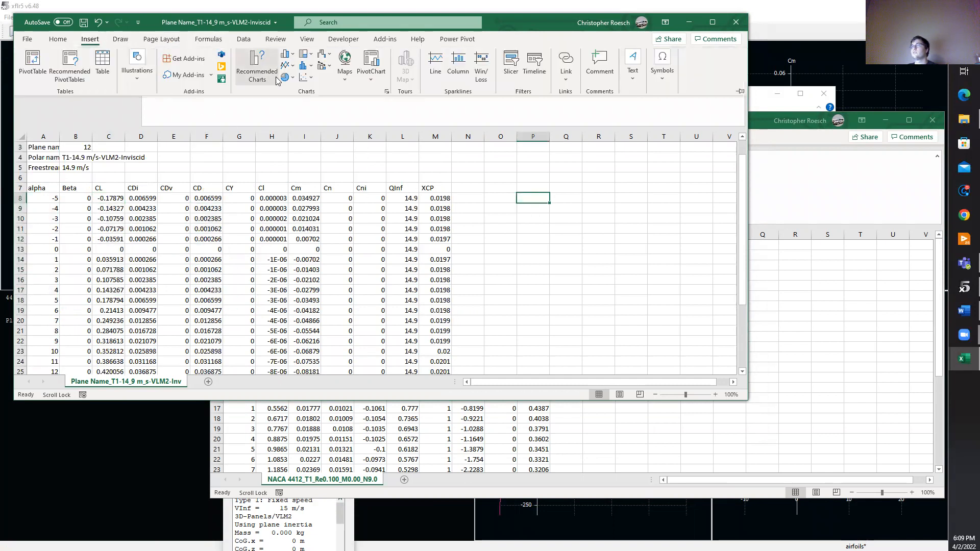
pyautogui.click(303, 77)
pyautogui.click(380, 116)
pyautogui.moveTo(407, 193); pyautogui.dragTo(588, 183)
# Step: Start a new series in the 0012 wing's scatter chart, named from the CL header with alpha cells A8:A33 as X values
pyautogui.rightClick(589, 211)
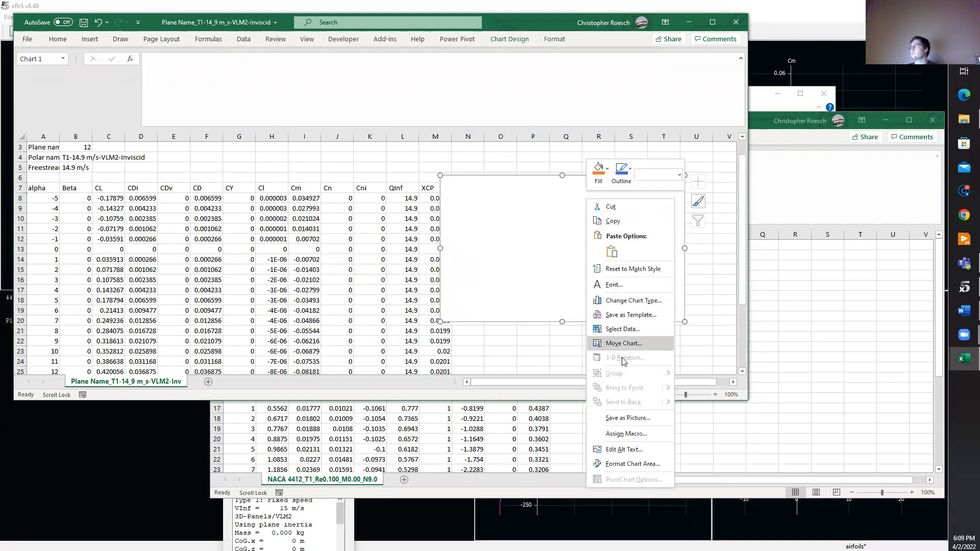
pyautogui.click(624, 329)
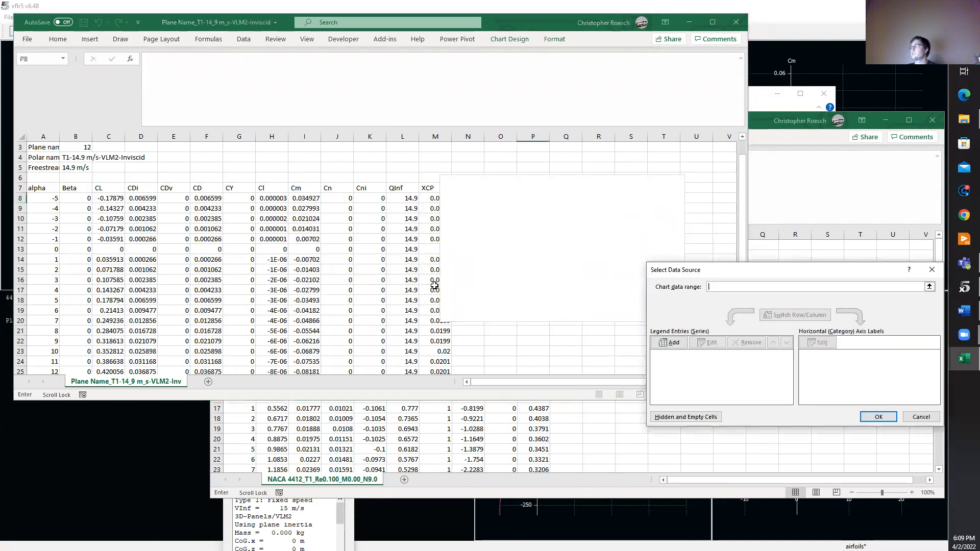
pyautogui.click(669, 343)
pyautogui.click(100, 188)
pyautogui.click(781, 348)
pyautogui.moveTo(51, 199); pyautogui.dragTo(37, 348)
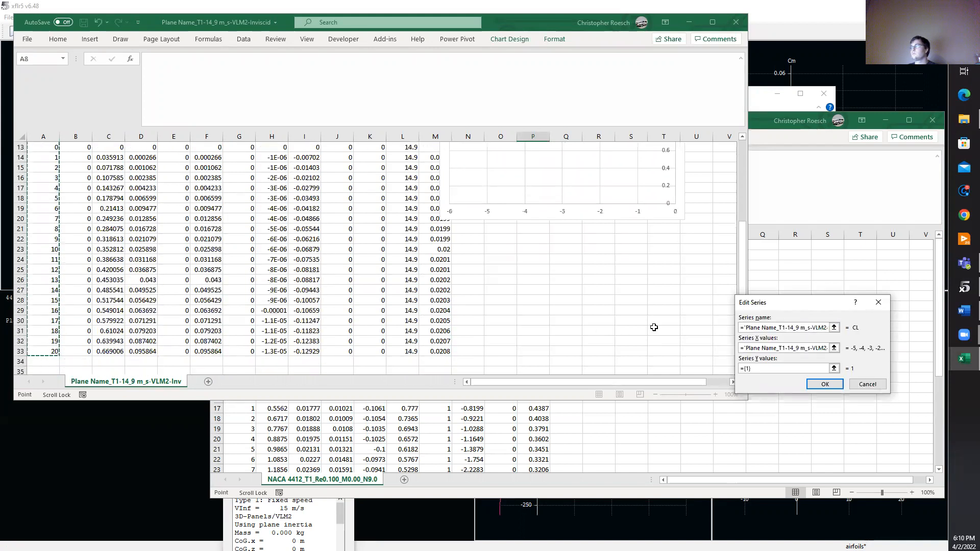
# Step: Set the new series' Y values to the CL cells C8:C33 and apply the chart's data selection
pyautogui.click(835, 368)
pyautogui.scroll(3, 174, 197)
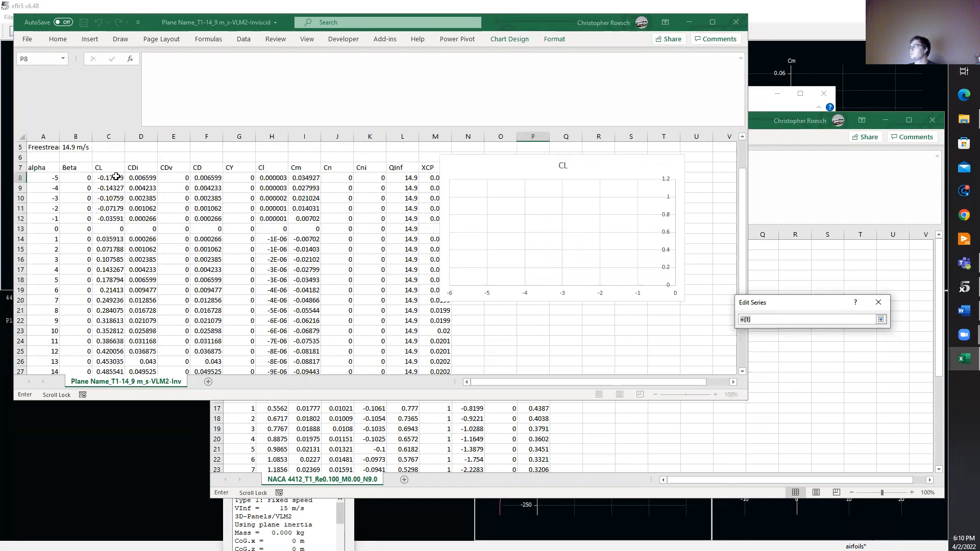
pyautogui.moveTo(113, 179); pyautogui.dragTo(110, 350)
pyautogui.click(880, 319)
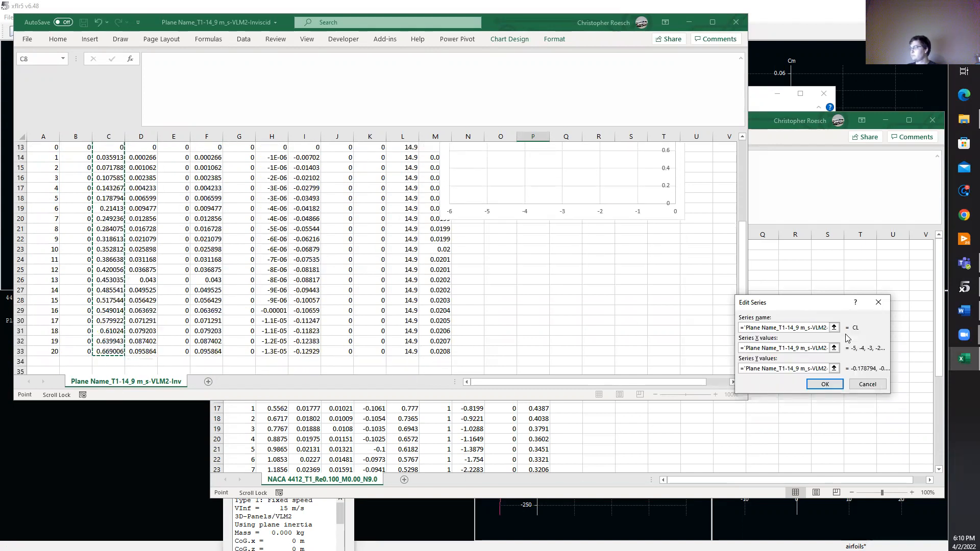
pyautogui.click(830, 385)
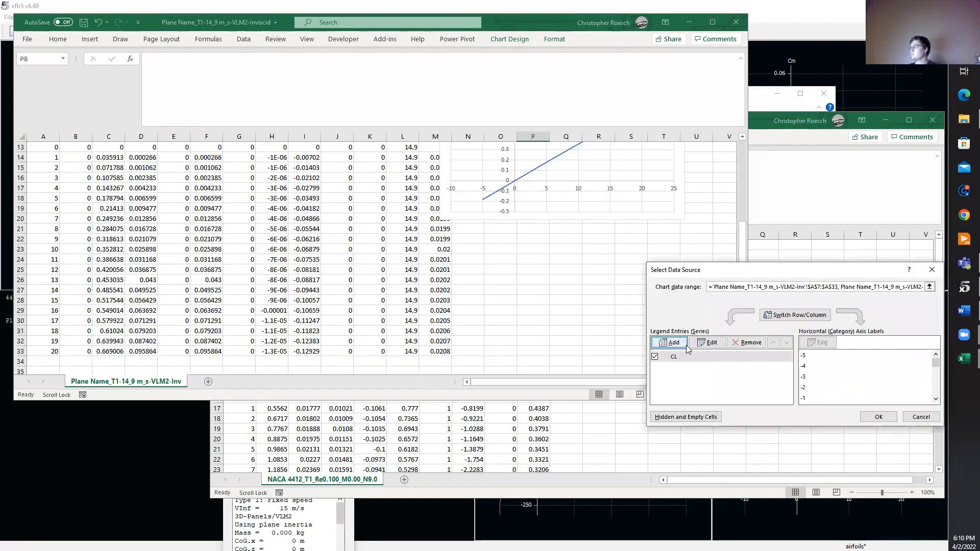
pyautogui.click(875, 414)
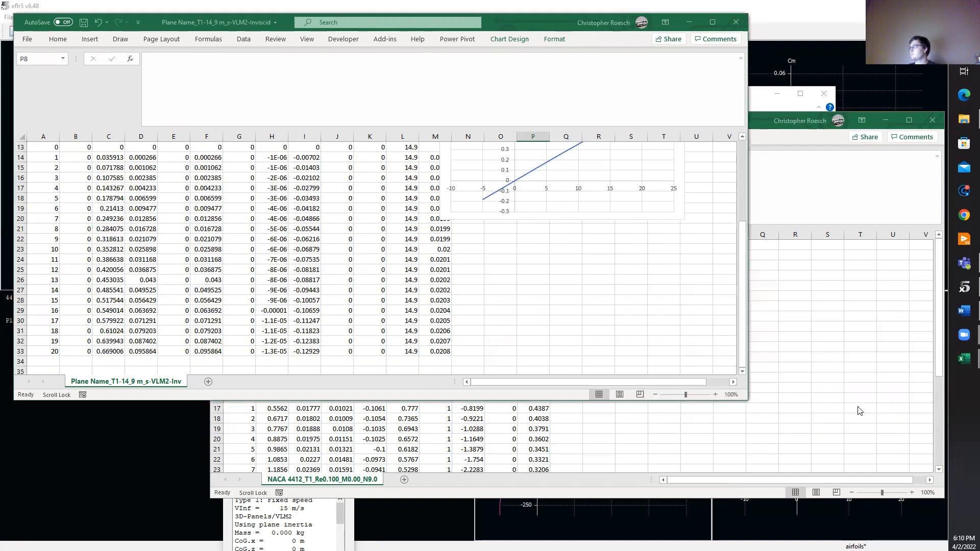
# Step: Add a trendline and axis titles to the 0012 wing's CL chart
pyautogui.scroll(3, 585, 258)
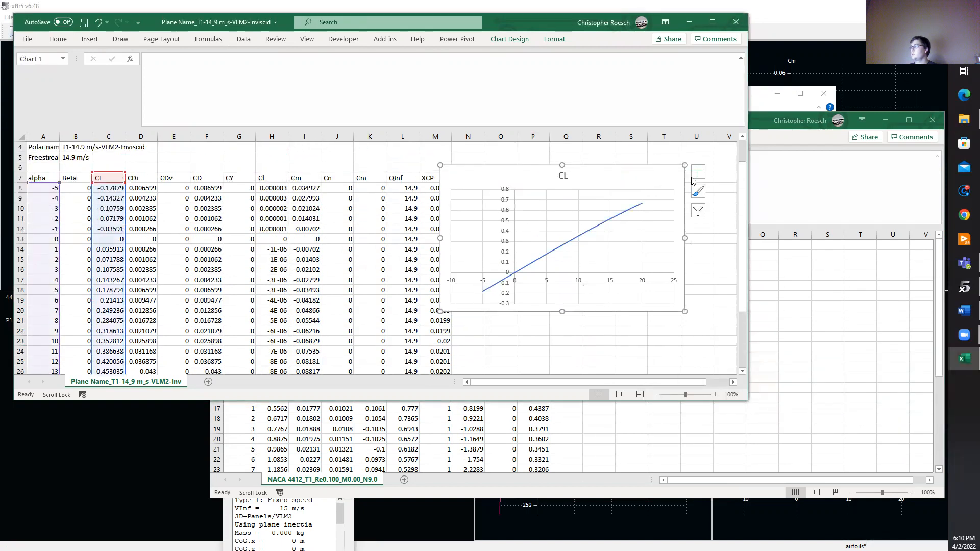
pyautogui.click(695, 175)
pyautogui.click(721, 257)
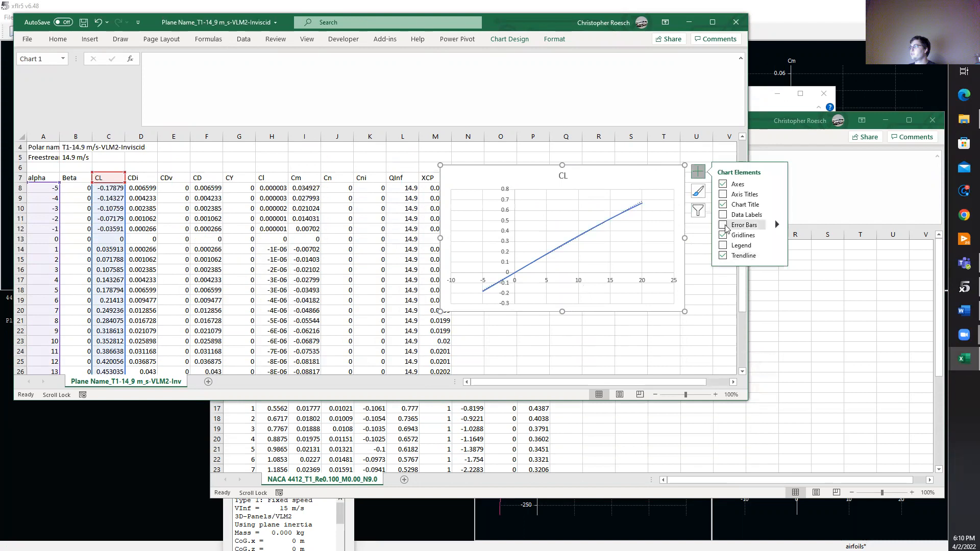
pyautogui.click(720, 196)
pyautogui.click(589, 342)
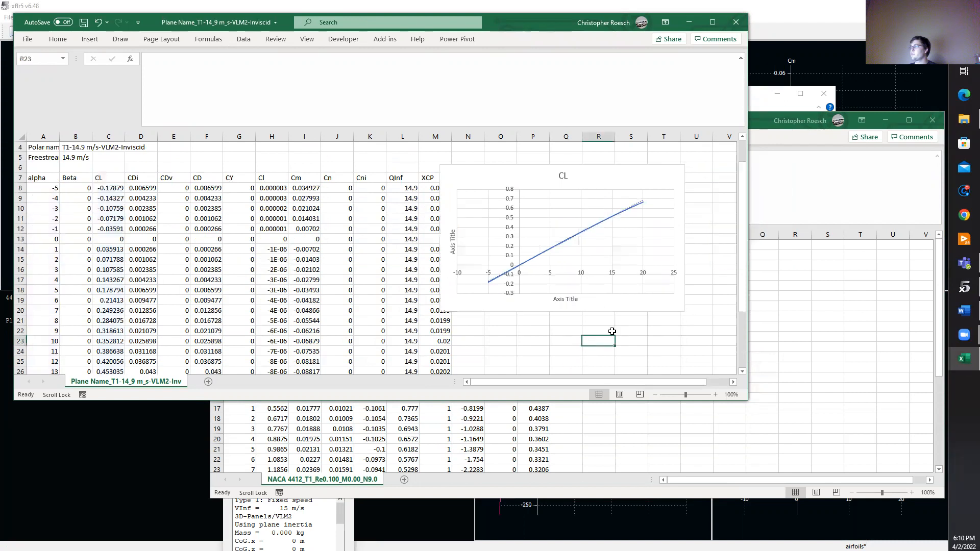
# Step: Minimize the open workbooks and the folder window, and switch to the Word document NACA 0012 and 4412 Airfoil Data Charts
pyautogui.click(689, 23)
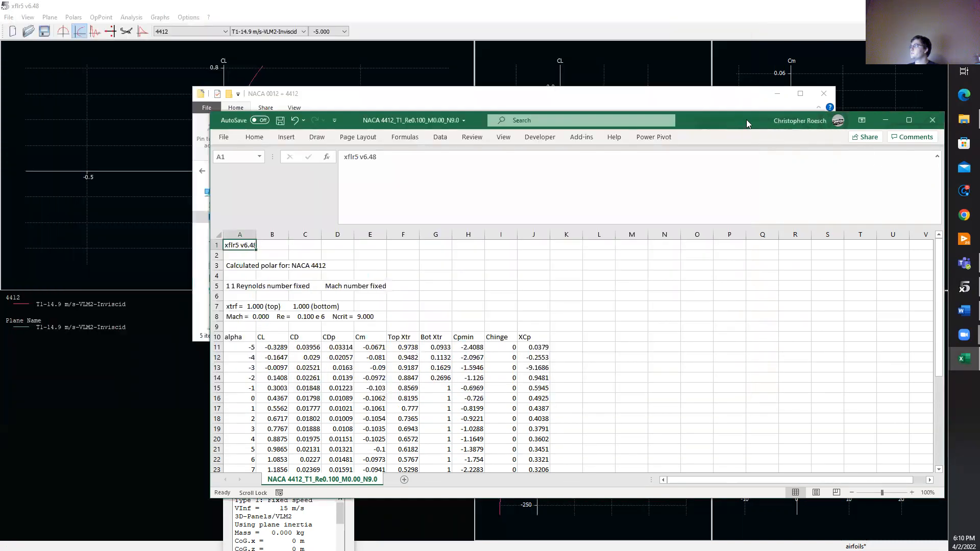
pyautogui.moveTo(746, 120); pyautogui.dragTo(580, 140)
pyautogui.click(720, 140)
pyautogui.click(780, 94)
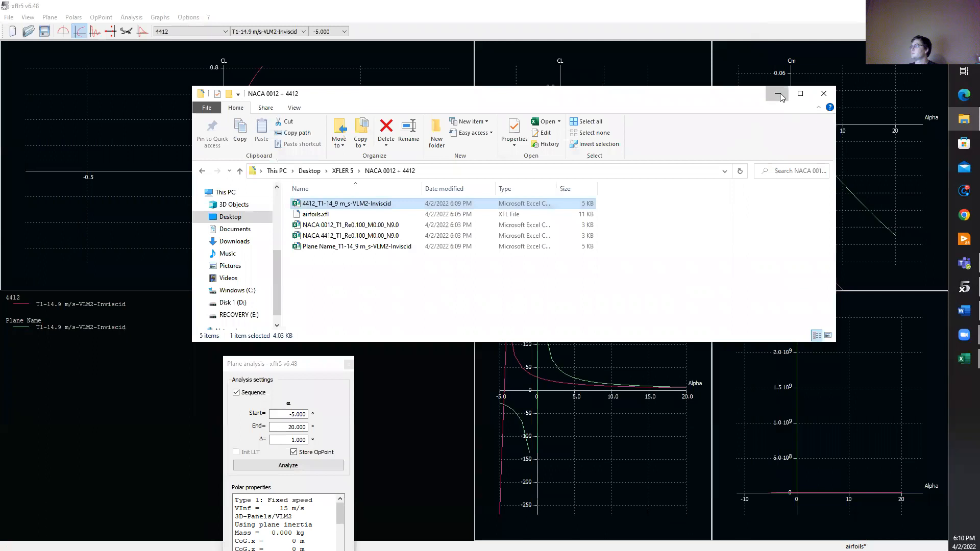
pyautogui.click(964, 311)
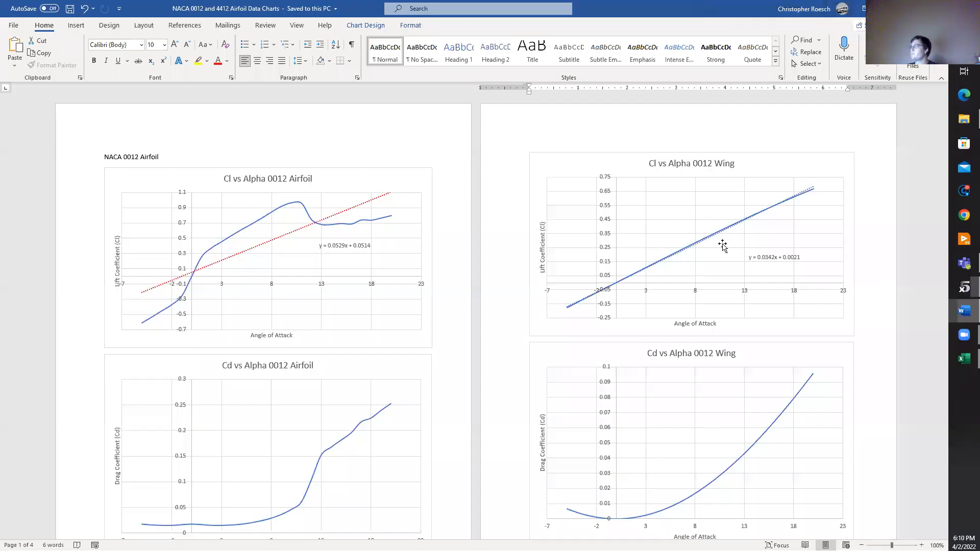
# Step: Review the Cl and Cd versus alpha charts for the 0012 and 4412 airfoils and wings, and minimize the document
pyautogui.scroll(-1, 379, 262)
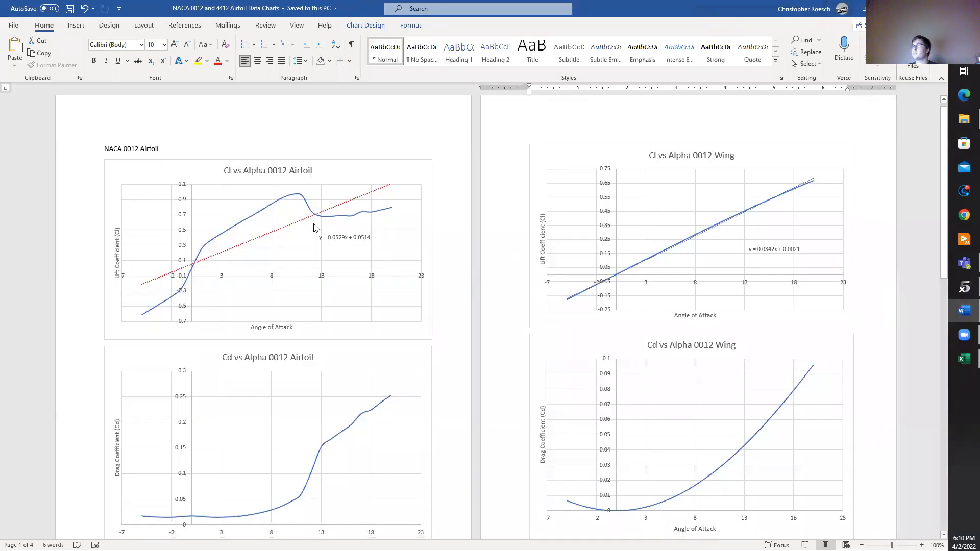
pyautogui.scroll(1, 421, 221)
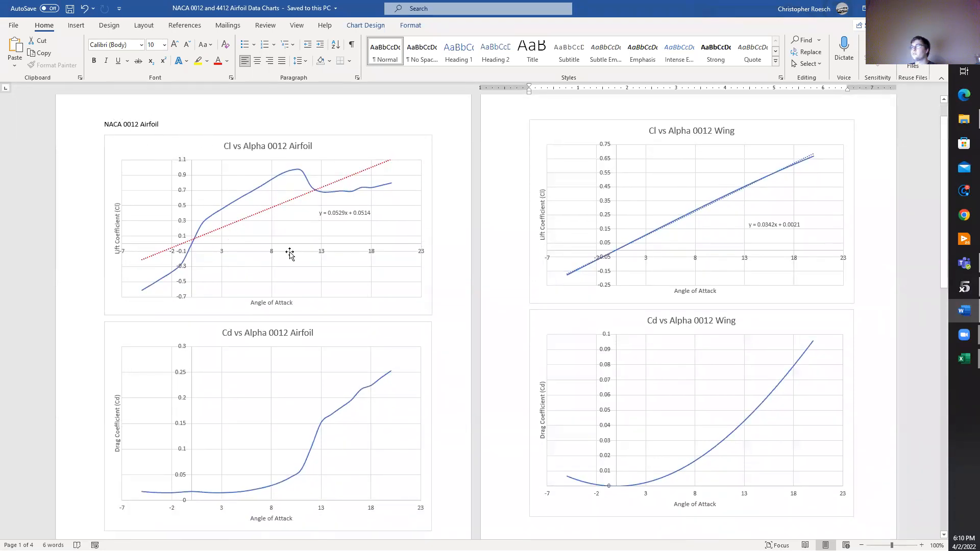
pyautogui.scroll(-1, 270, 257)
pyautogui.scroll(1, 730, 201)
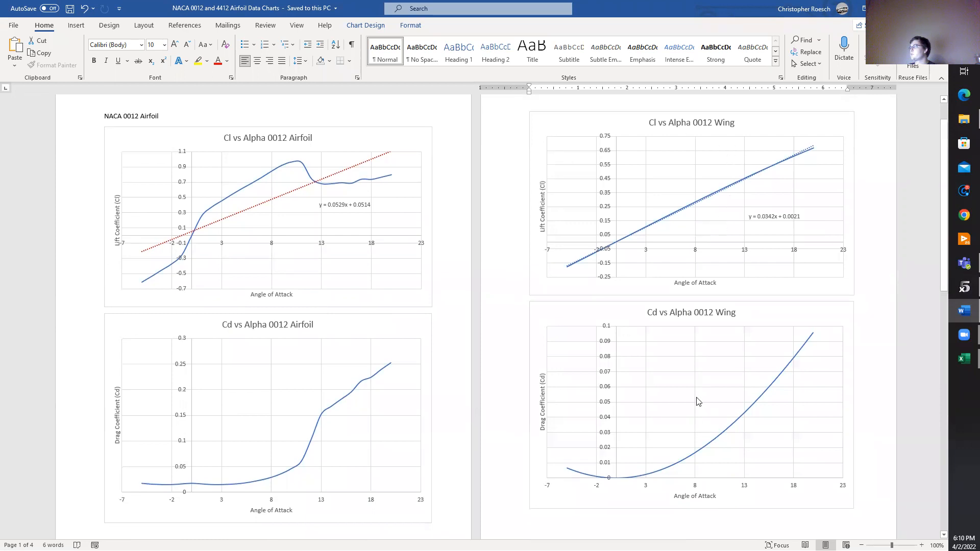
pyautogui.scroll(-4, 620, 367)
pyautogui.moveTo(948, 262); pyautogui.dragTo(932, 447)
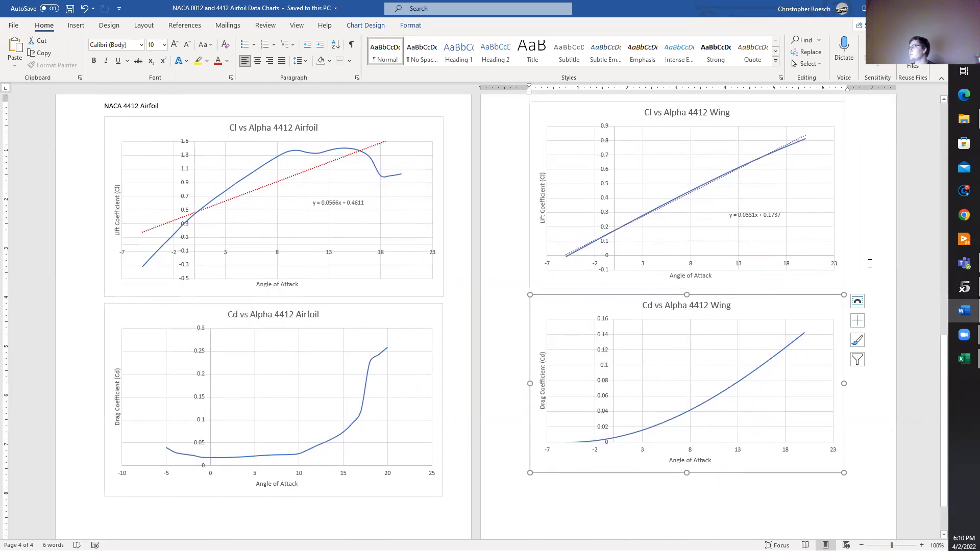
pyautogui.moveTo(944, 342); pyautogui.dragTo(944, 103)
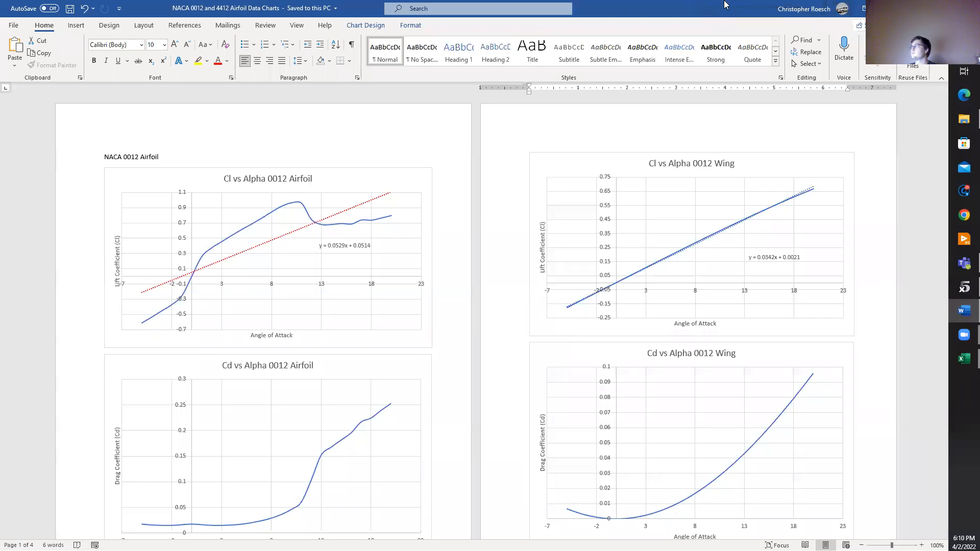
pyautogui.moveTo(758, 3); pyautogui.dragTo(722, 92)
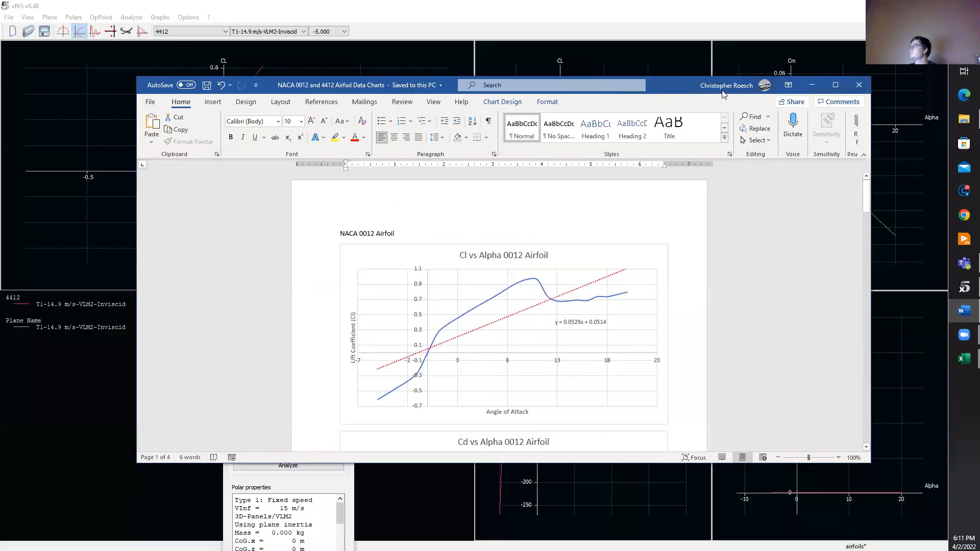
pyautogui.click(808, 86)
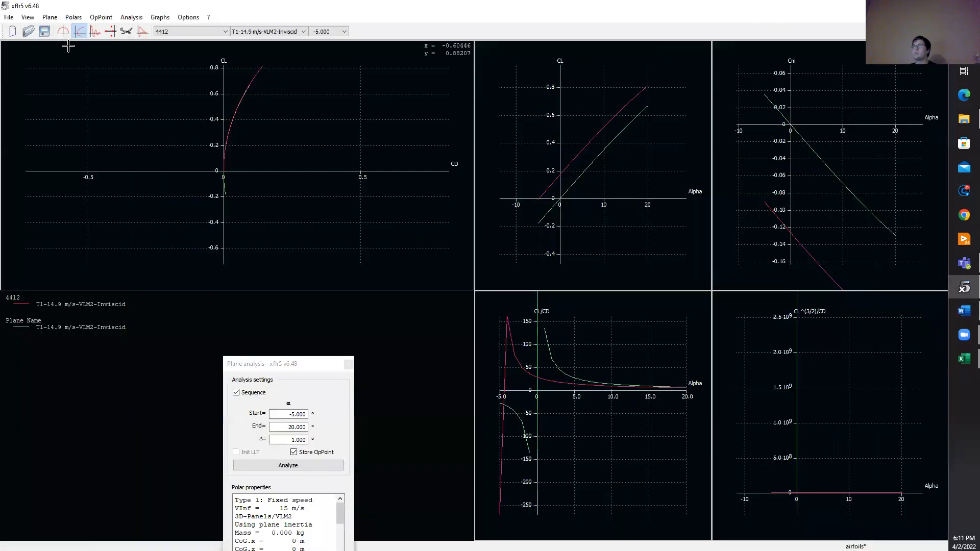
# Step: Show the 4412 wing in the 3D view with the analysis window moved aside, and briefly animate its results over the angles of attack
pyautogui.click(127, 31)
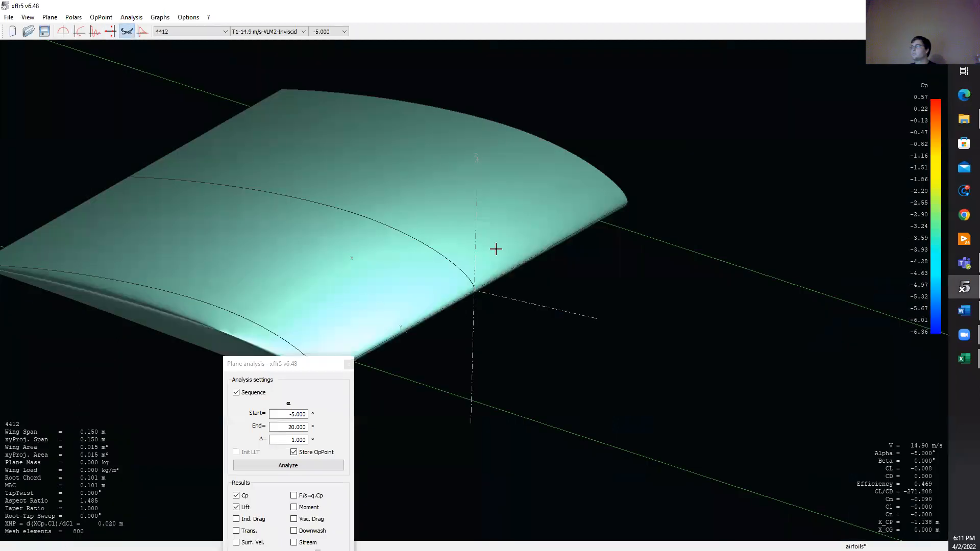
pyautogui.moveTo(265, 368); pyautogui.dragTo(596, 135)
pyautogui.click(568, 323)
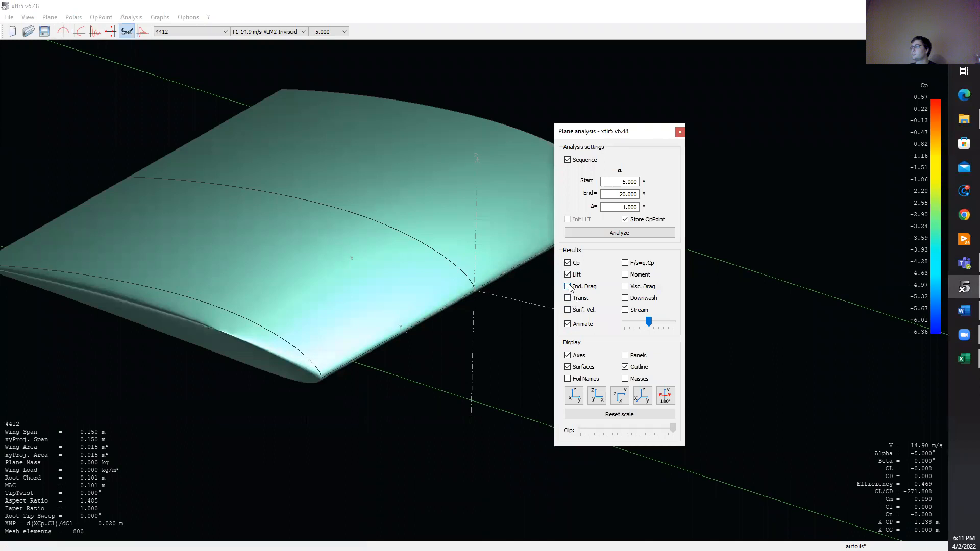
pyautogui.click(568, 324)
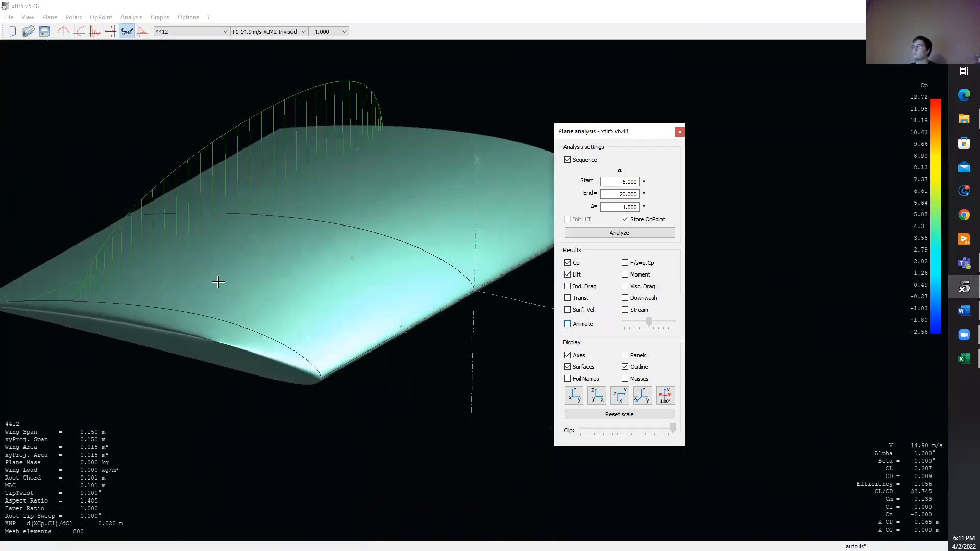